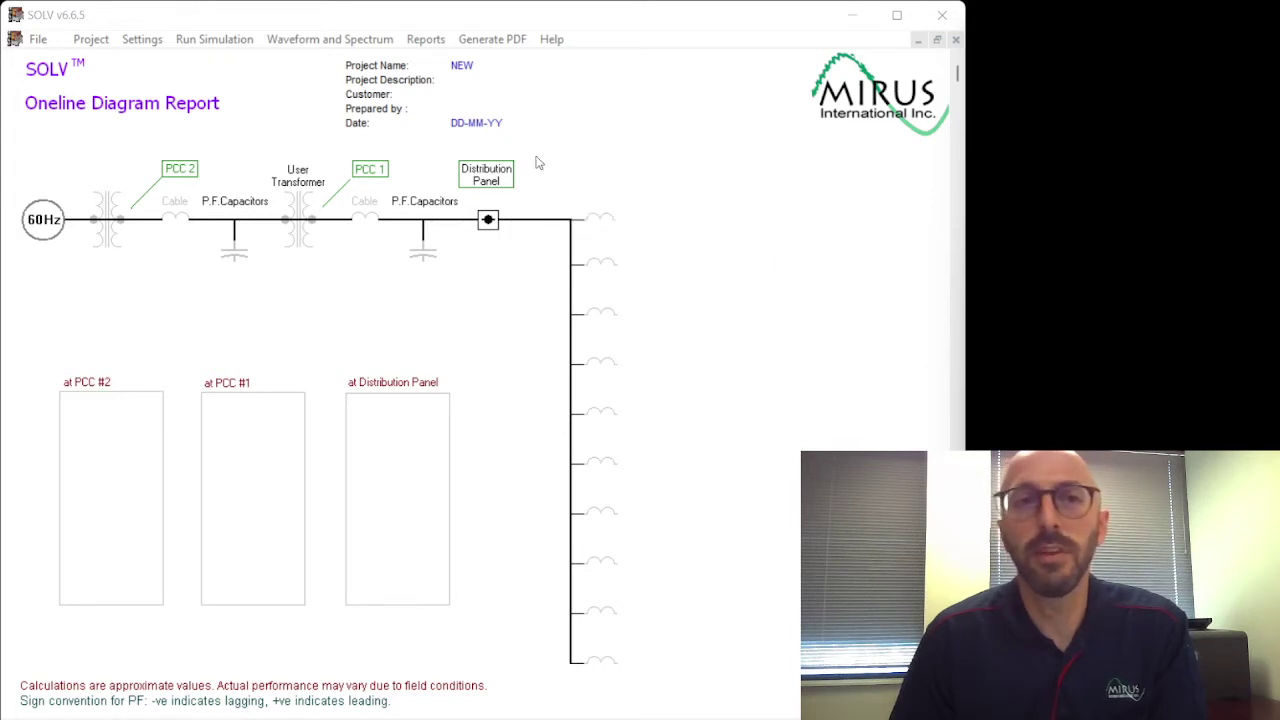
Step: Rename the project from NEW to ((project)), enter the preparer's initials in Prepared by, and confirm
left_click(473, 89)
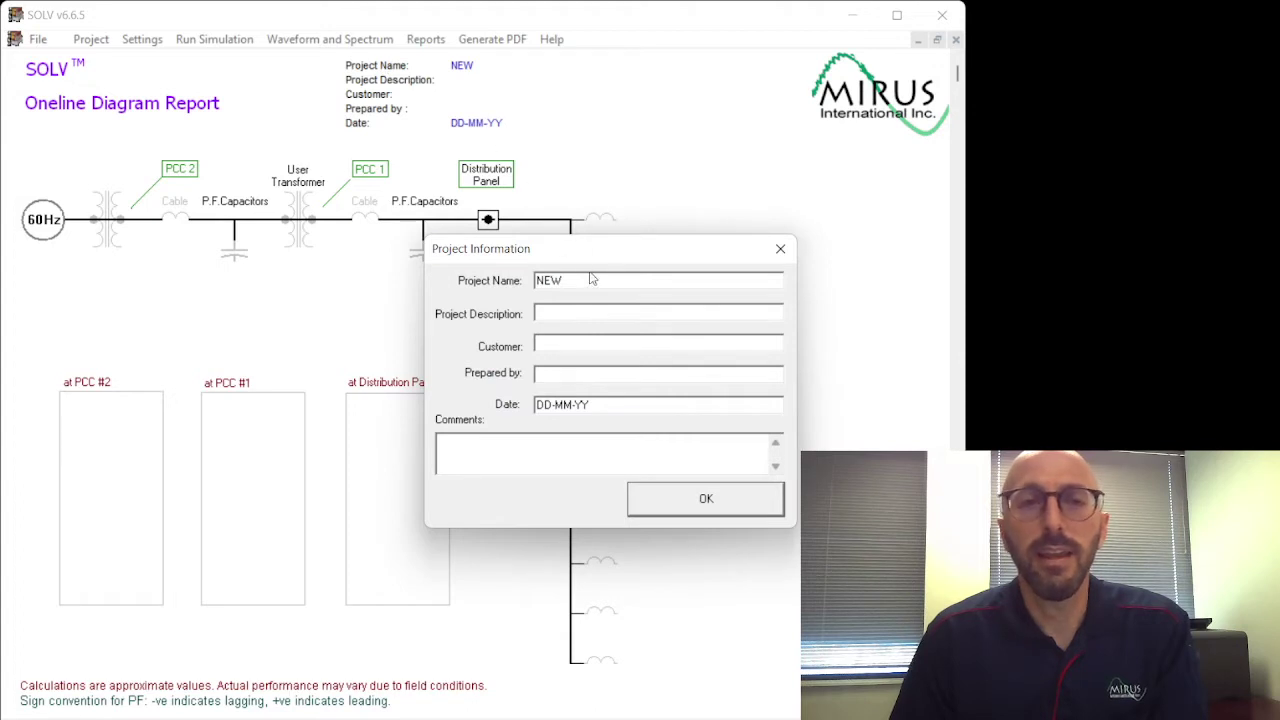
left_click_drag(600, 280, 522, 280)
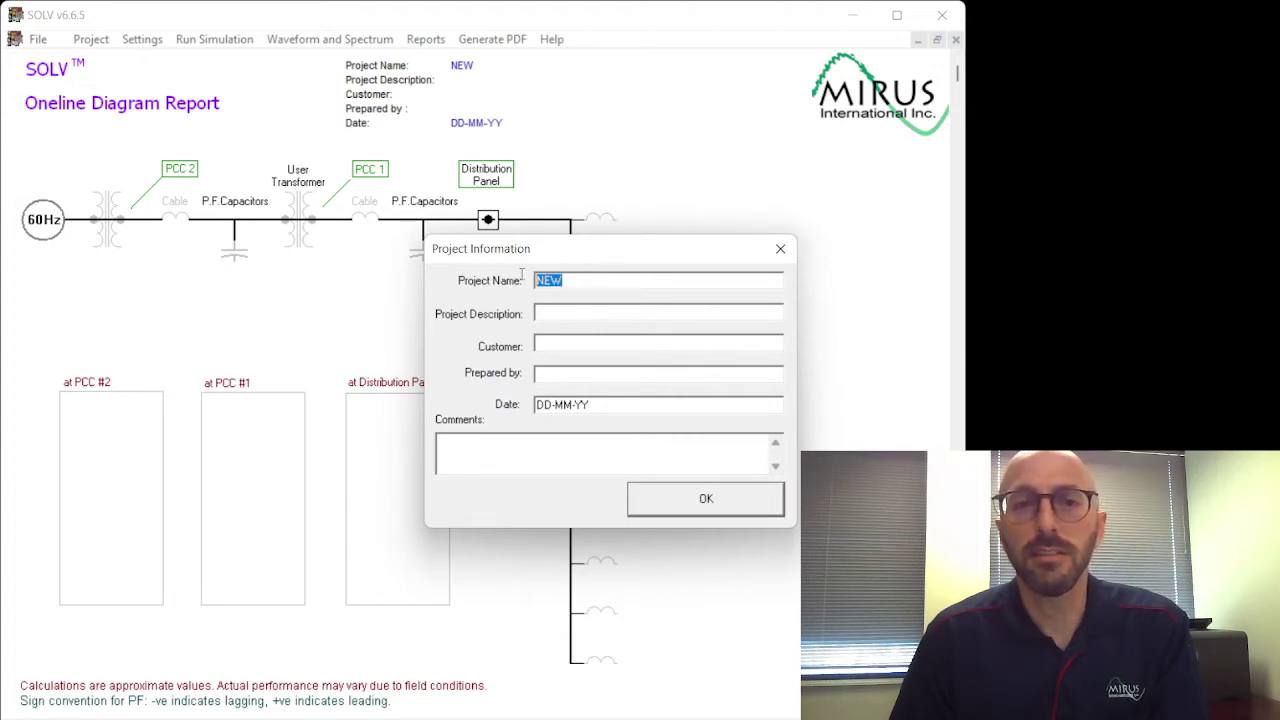
key("BackSpace")
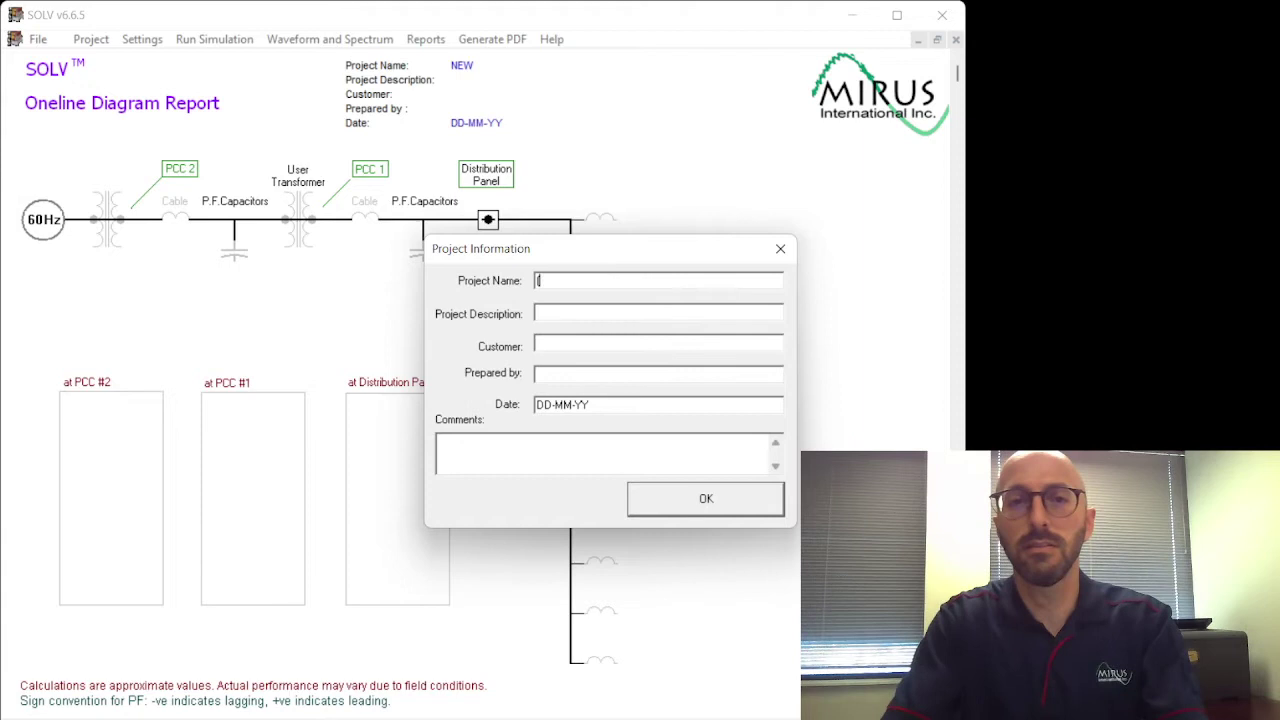
type("(project)")
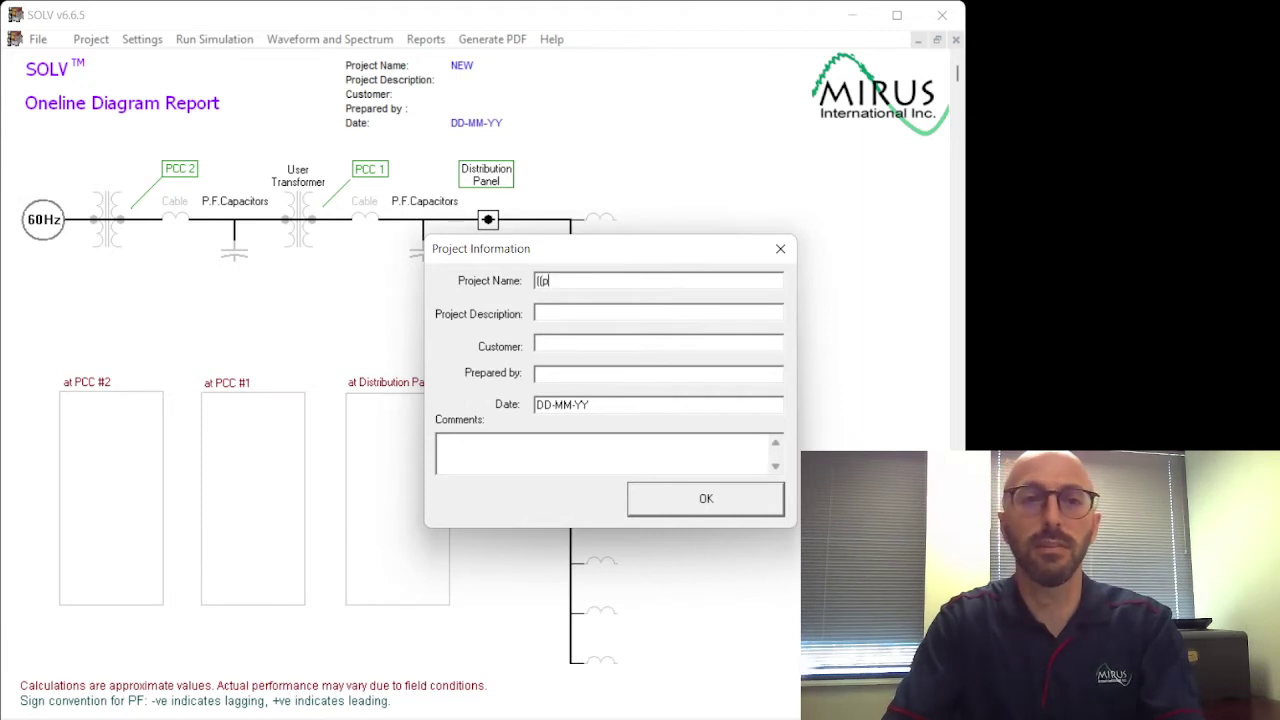
type("]")
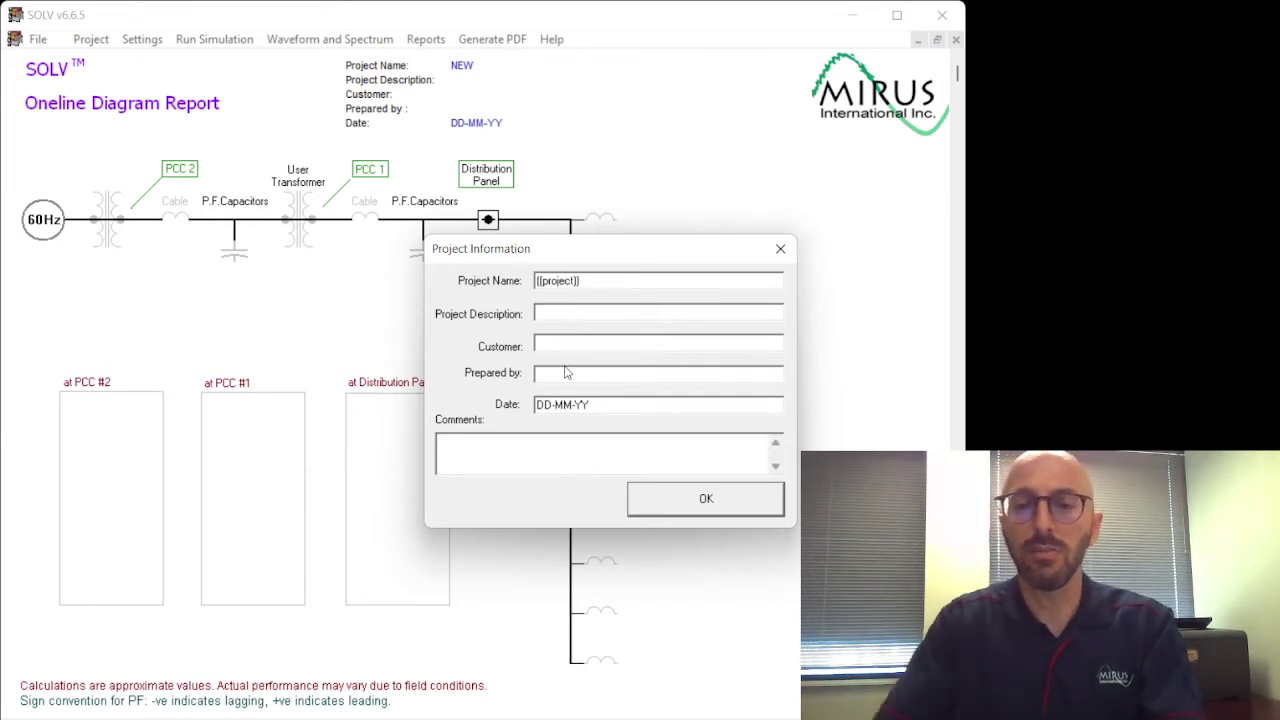
type("PH")
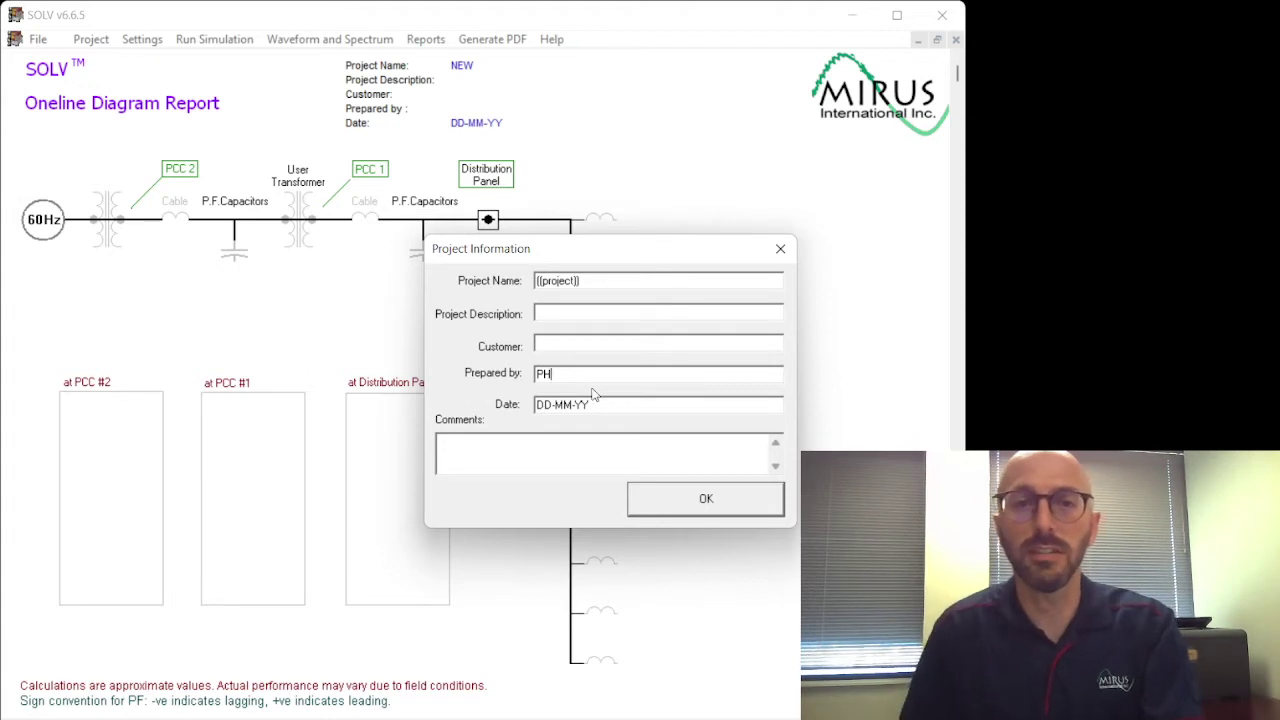
left_click_drag(600, 404, 534, 412)
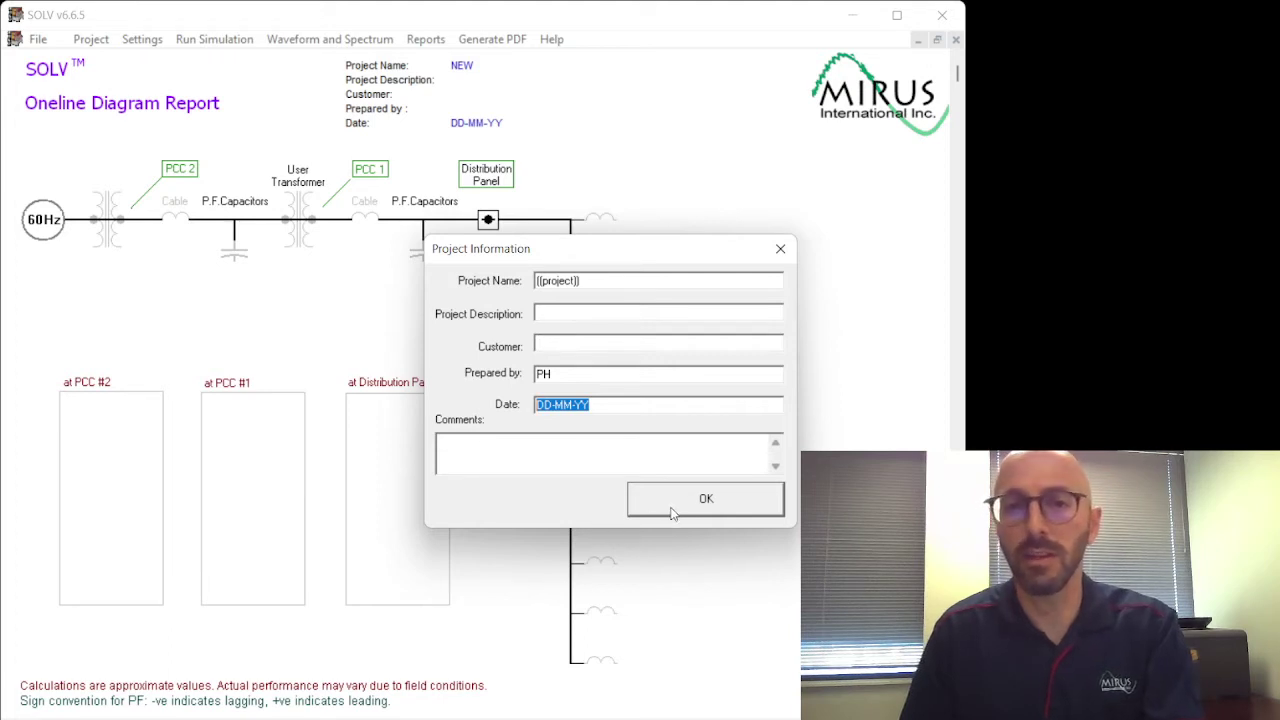
left_click(705, 500)
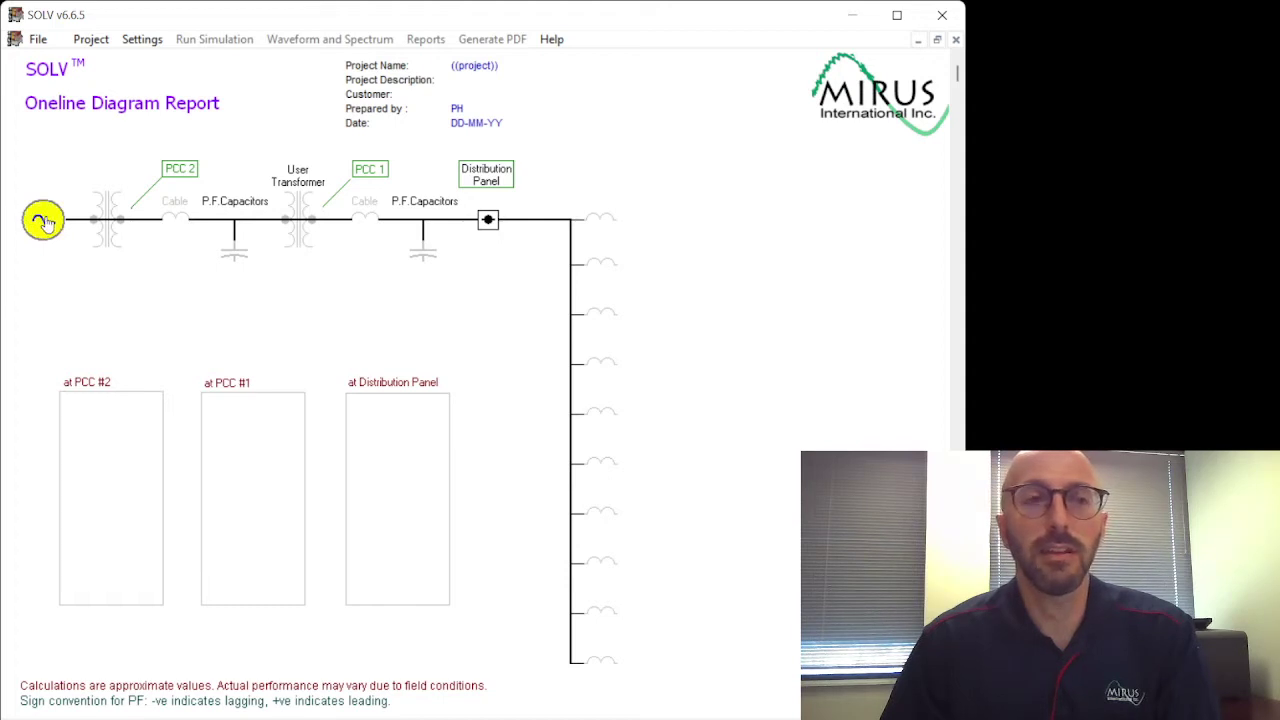
double_click(45, 222)
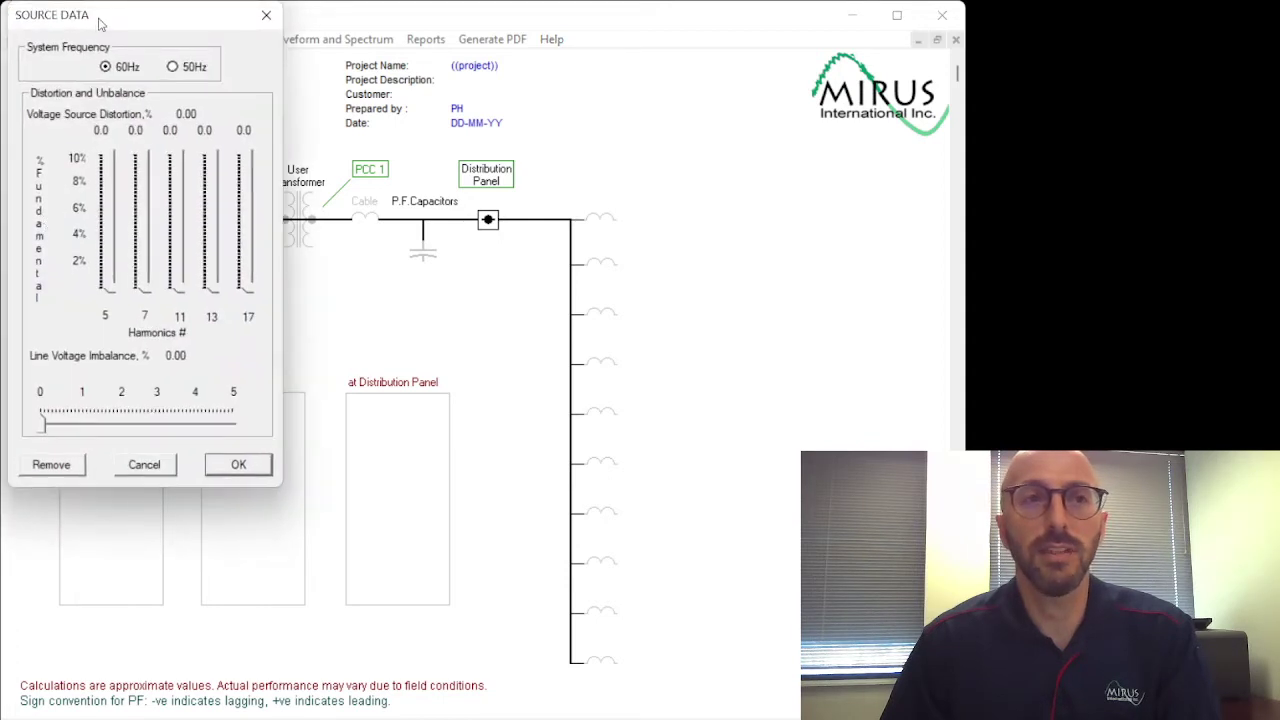
left_click_drag(99, 23, 403, 105)
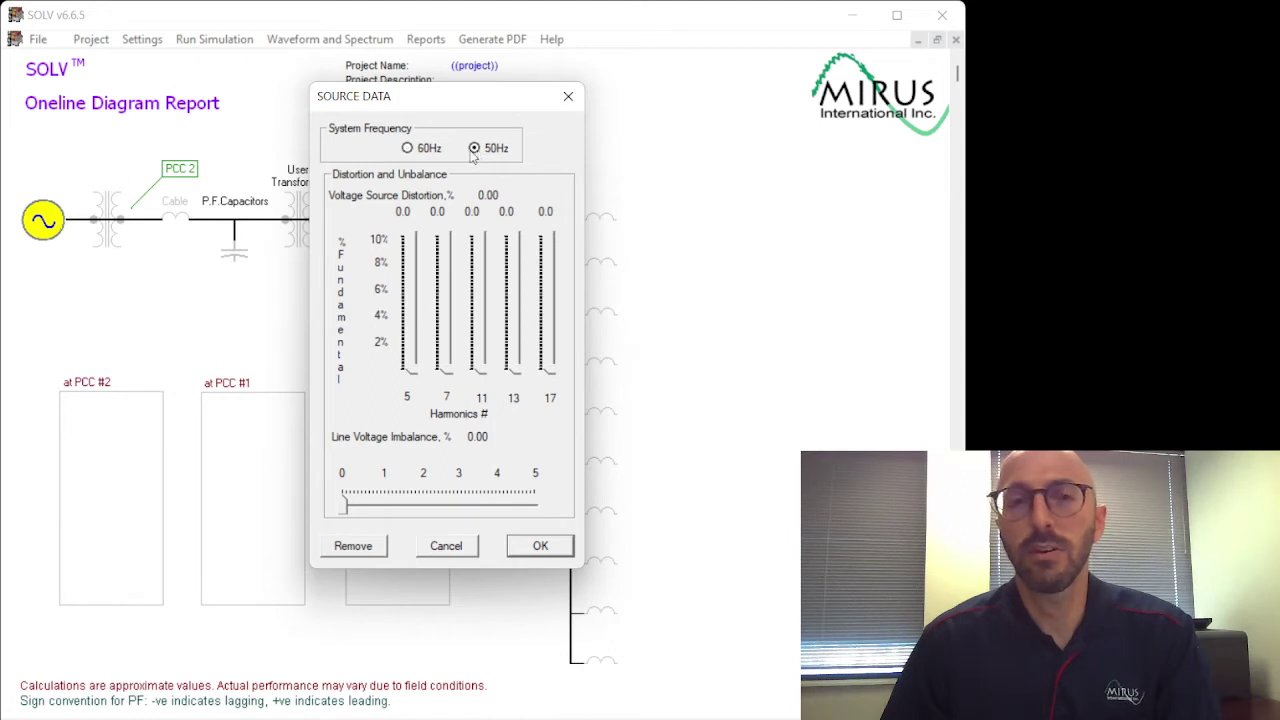
left_click(408, 150)
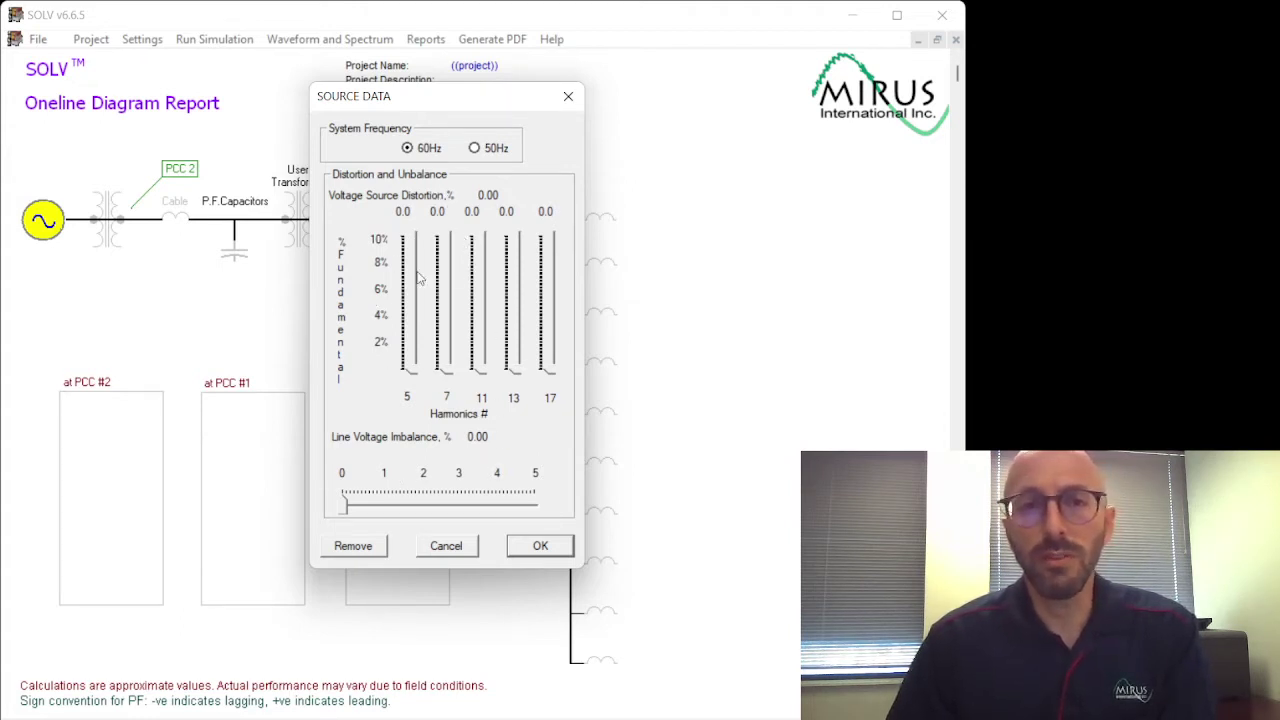
mouse_move(410, 374)
left_mouse_down()
mouse_move(412, 334)
mouse_move(416, 374)
left_mouse_up()
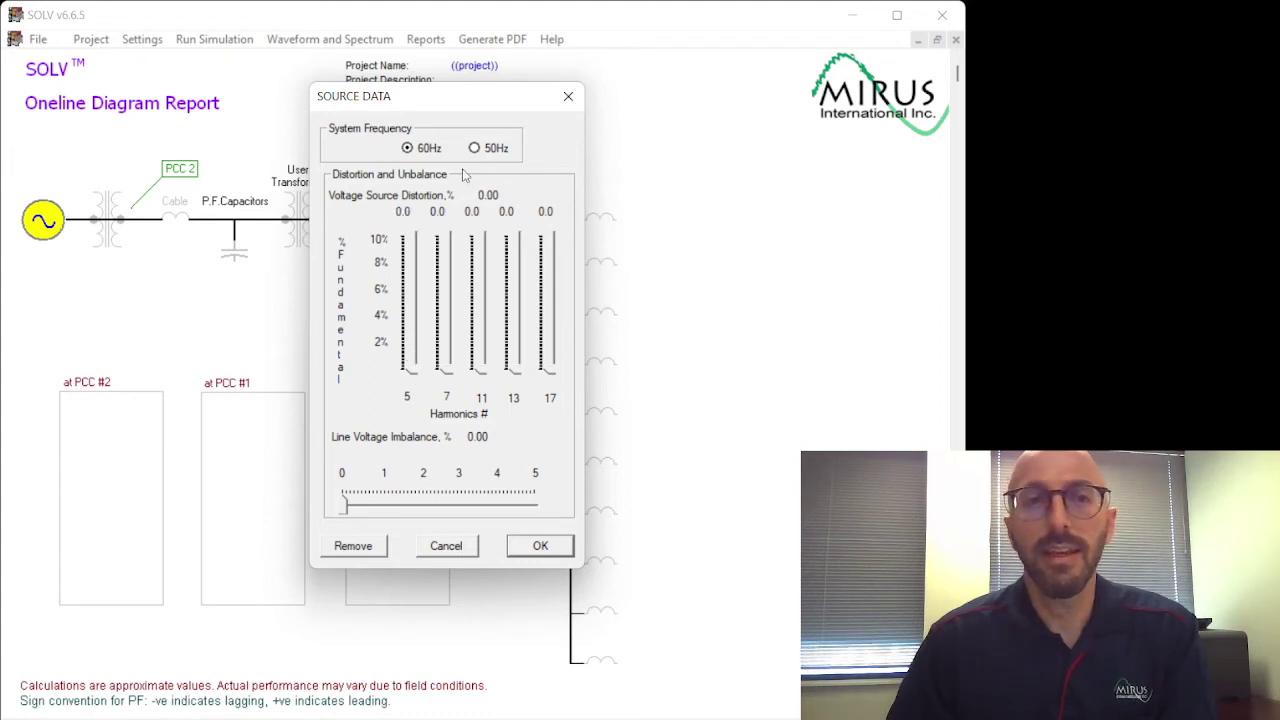
left_click_drag(463, 102, 502, 106)
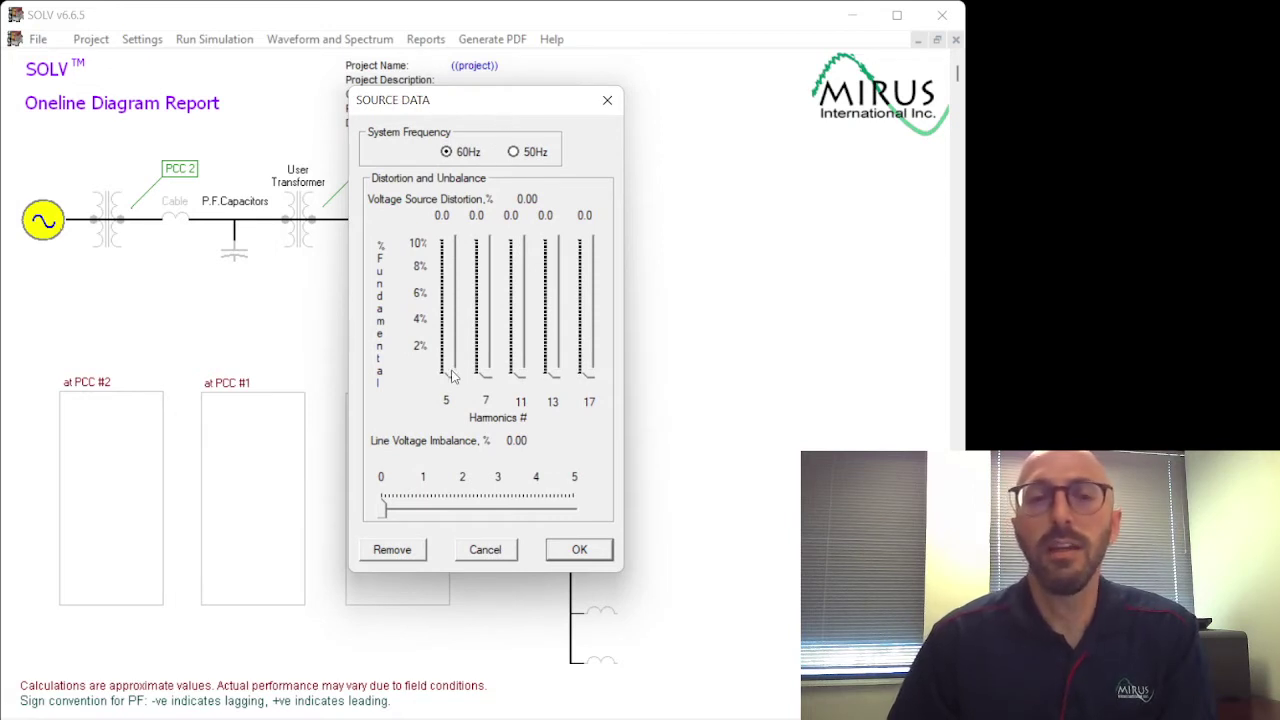
left_click_drag(452, 380, 452, 380)
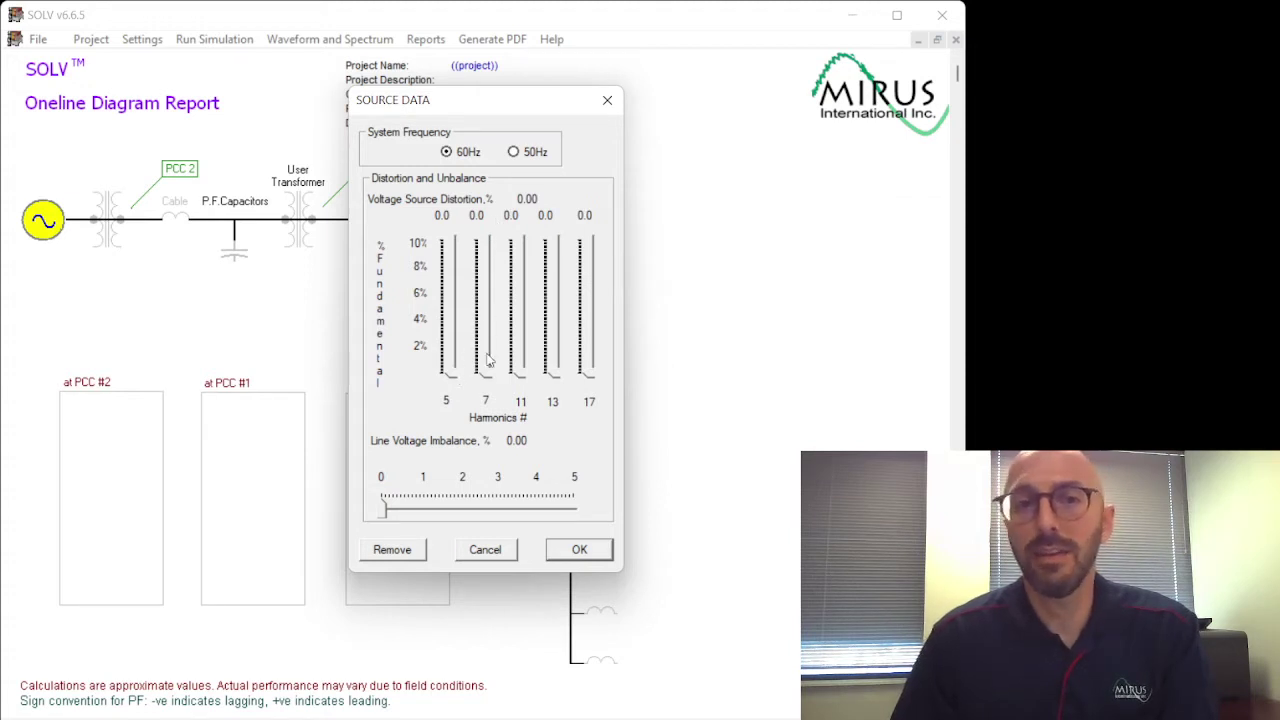
left_click(579, 551)
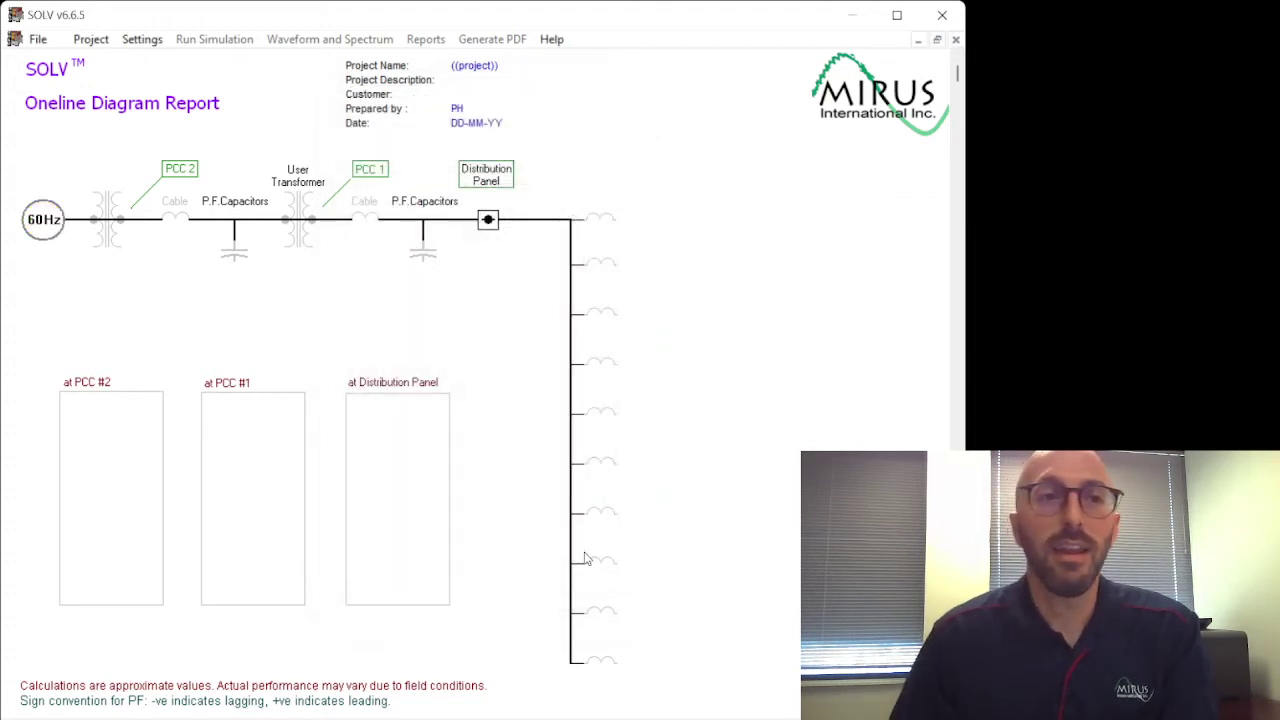
Step: Turn the first transformer into a generator rated 1000 kVA with 800 kW output
left_click(110, 210)
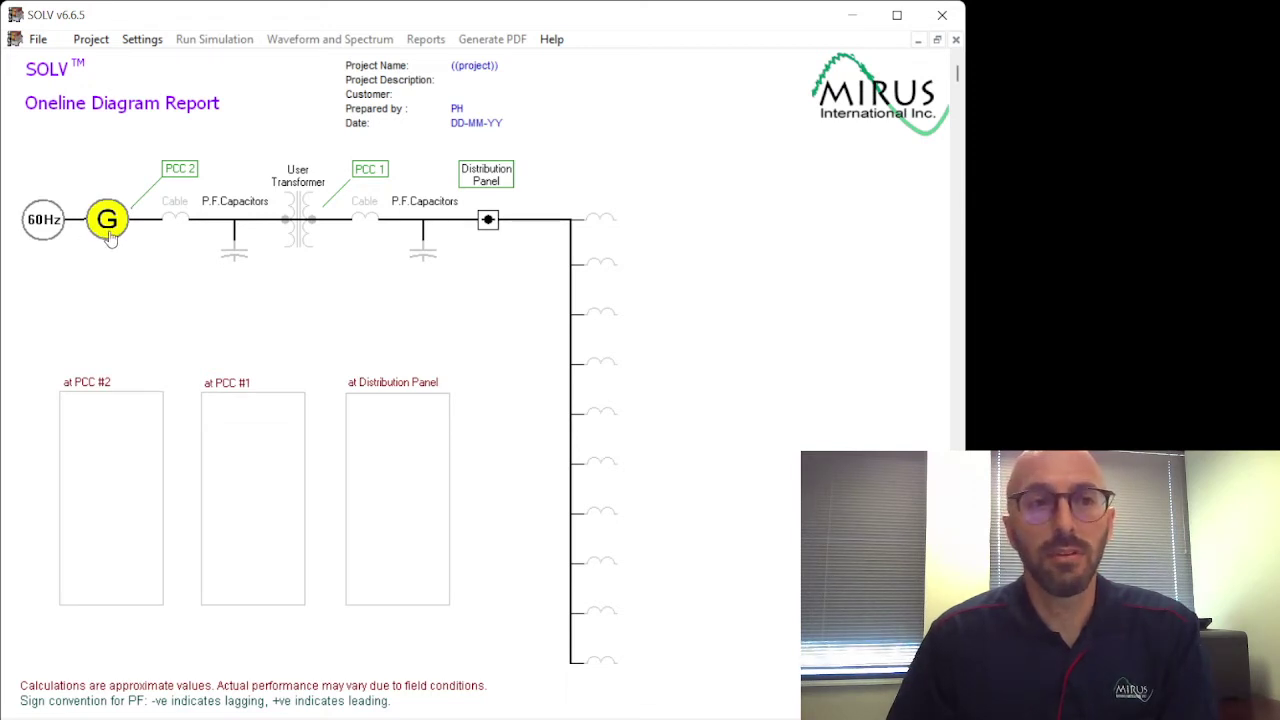
double_click(109, 233)
left_click_drag(117, 122, 444, 163)
double_click(493, 199)
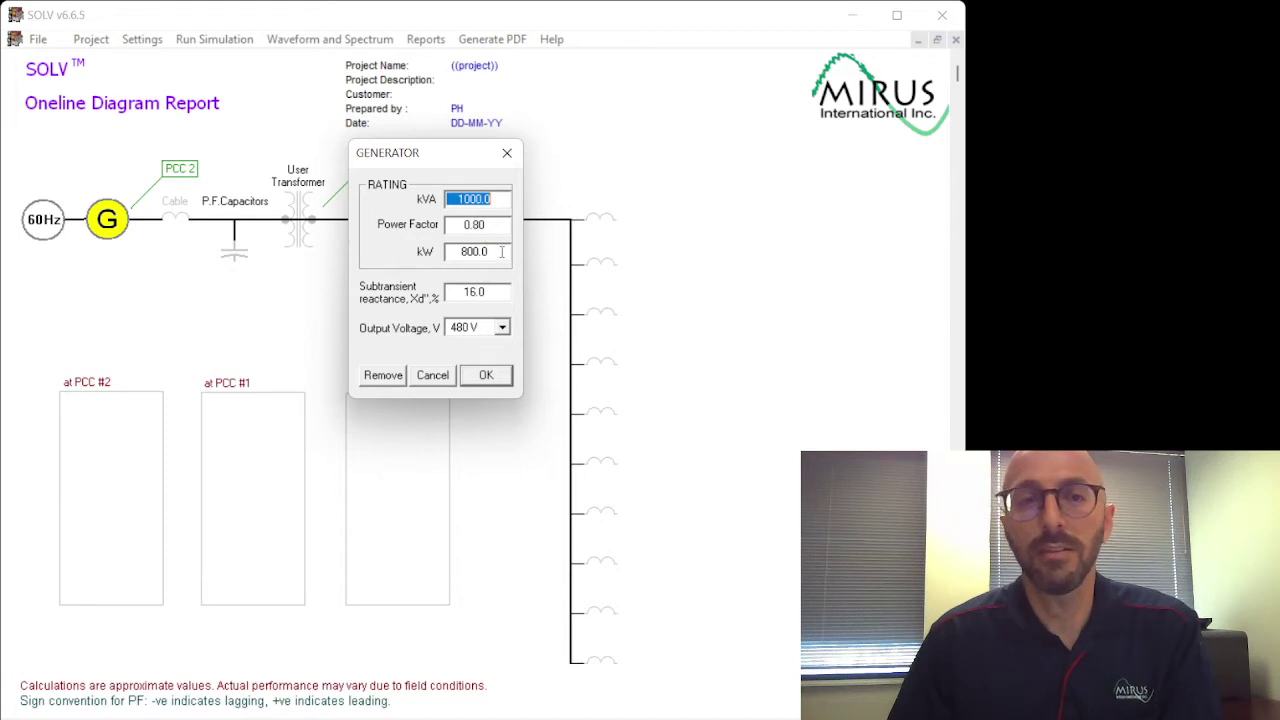
double_click(500, 251)
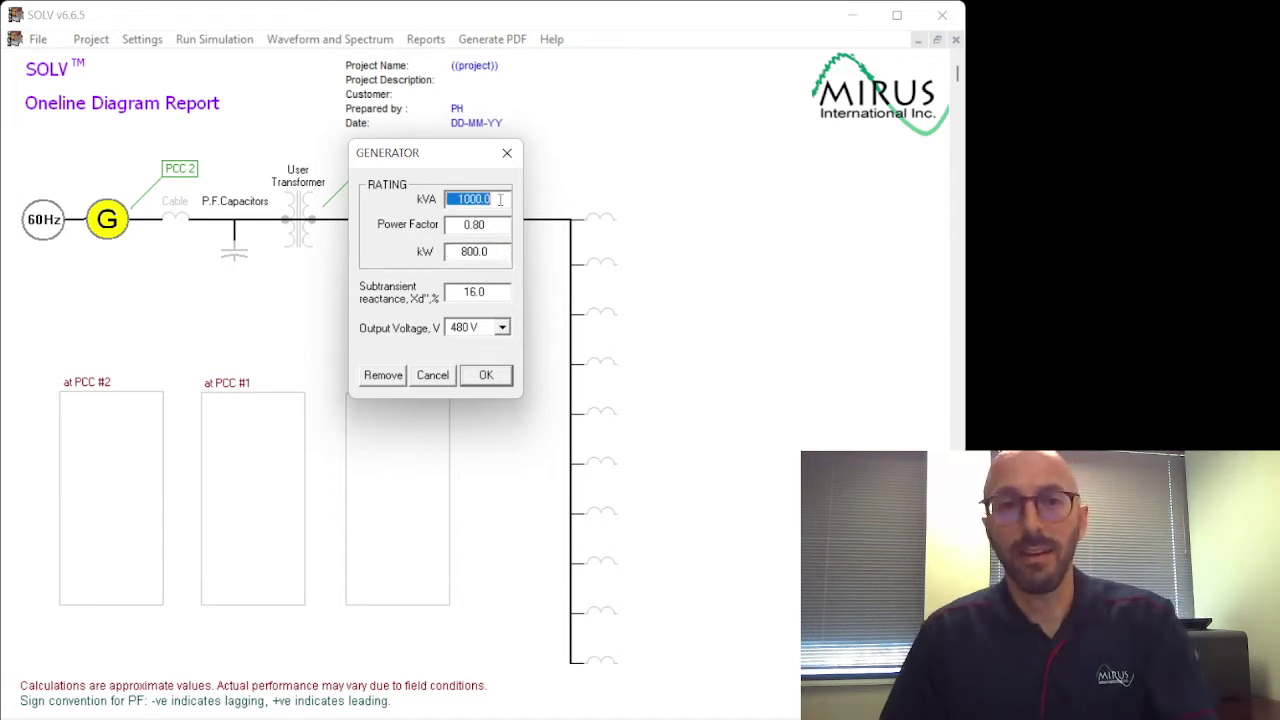
type("12")
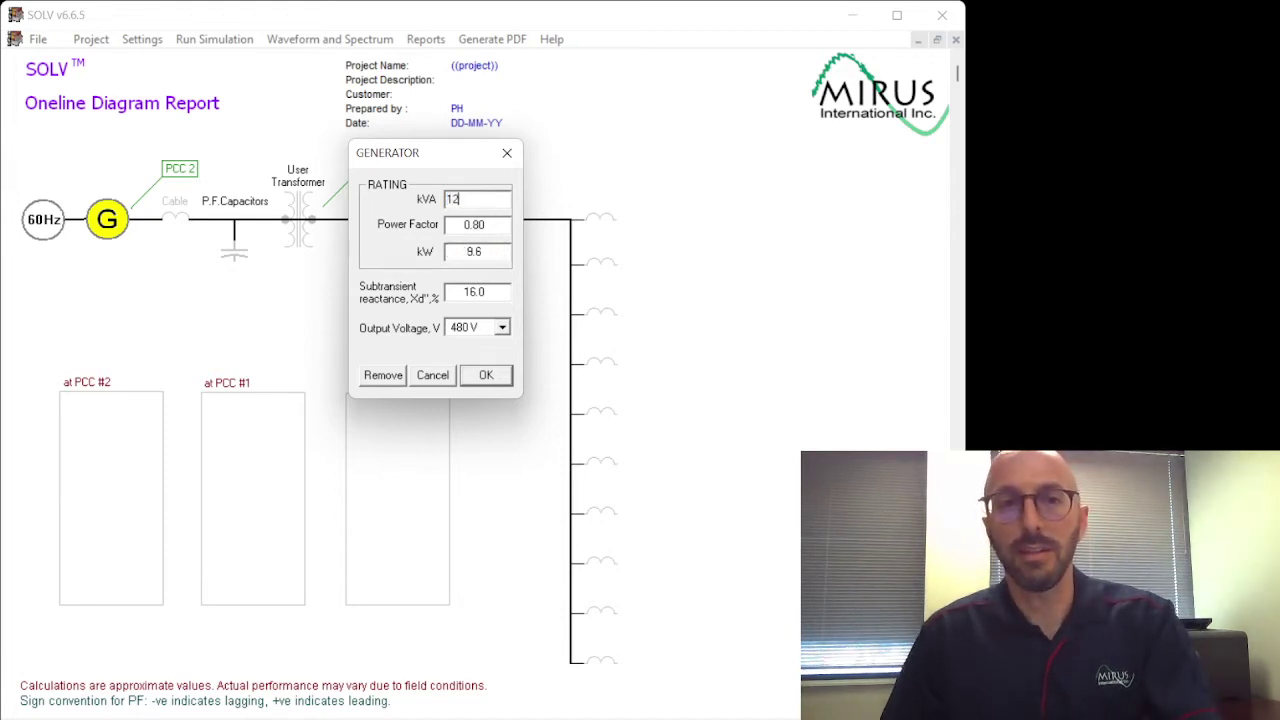
type("00")
double_click(480, 252)
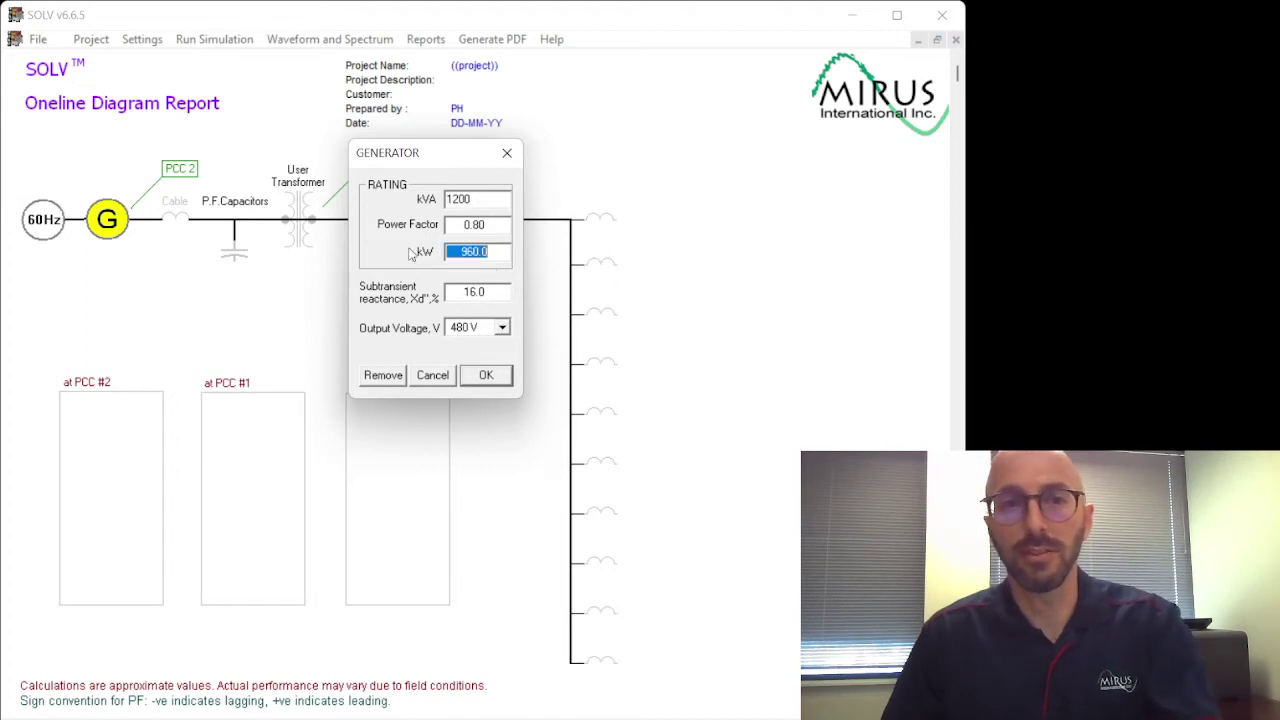
type("800")
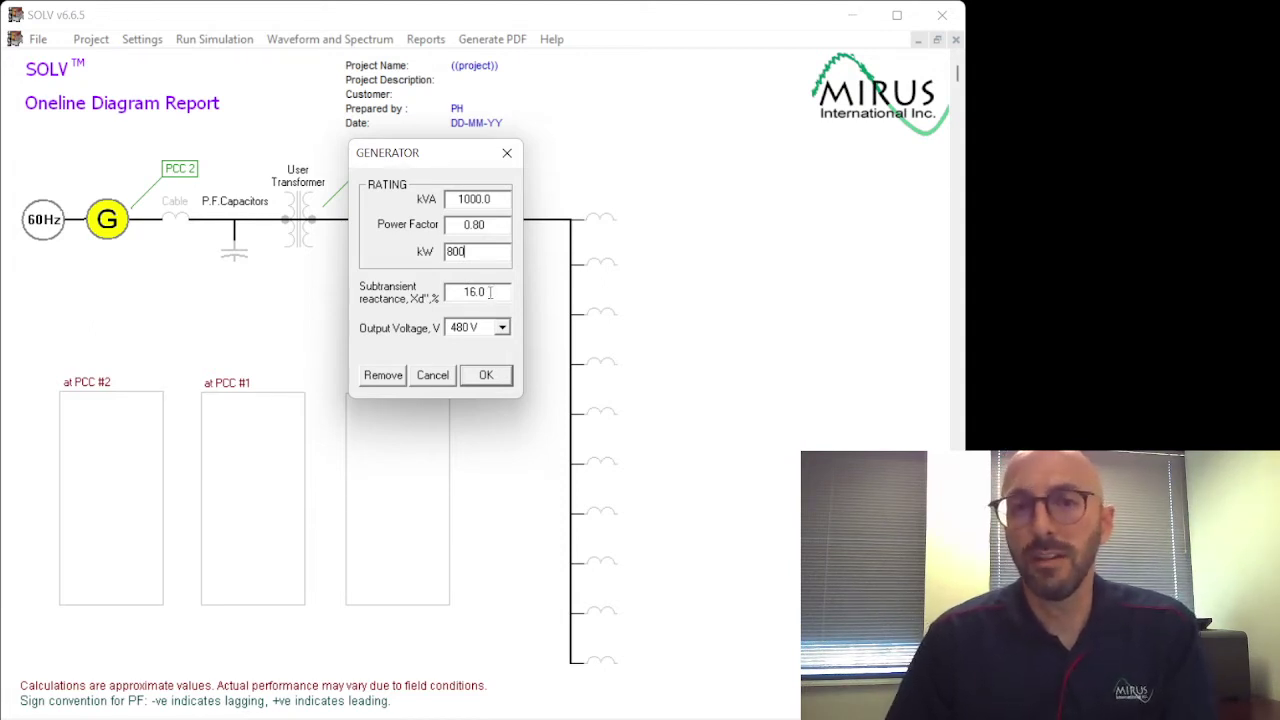
Step: Keep the generator's 16% subtransient reactance and 480 V output voltage, then apply the ratings
key("Tab")
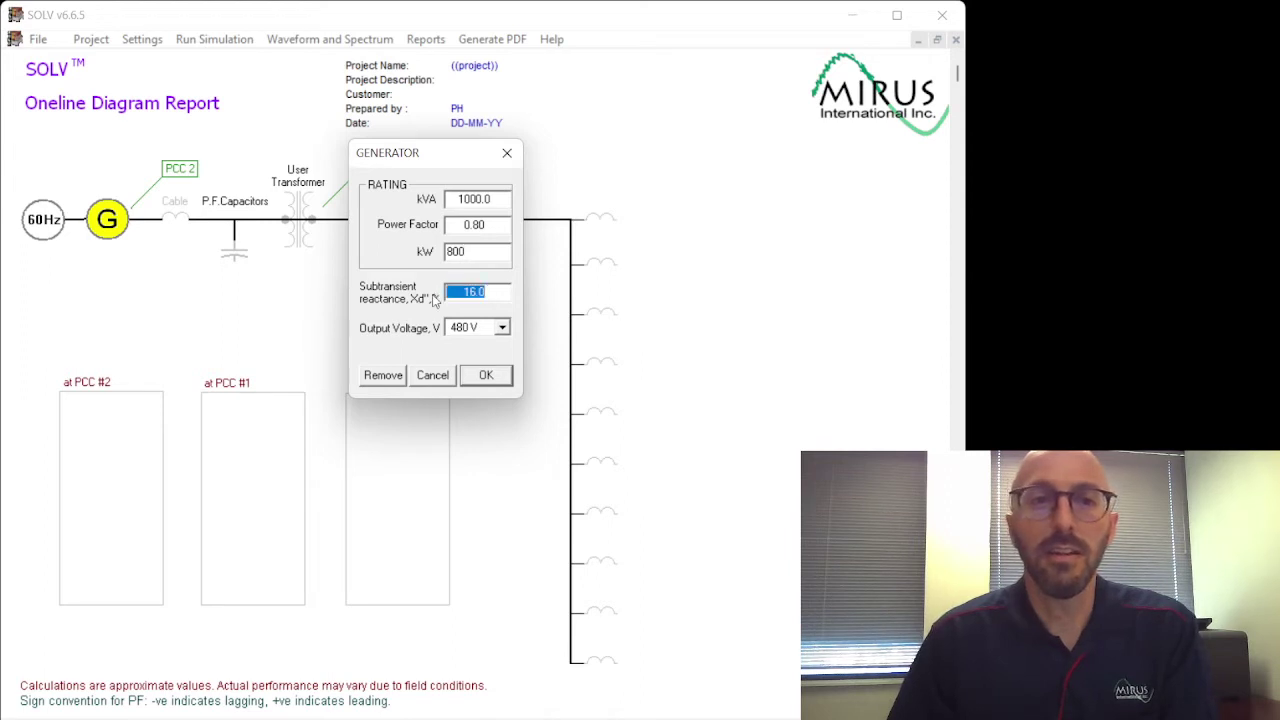
left_click(503, 328)
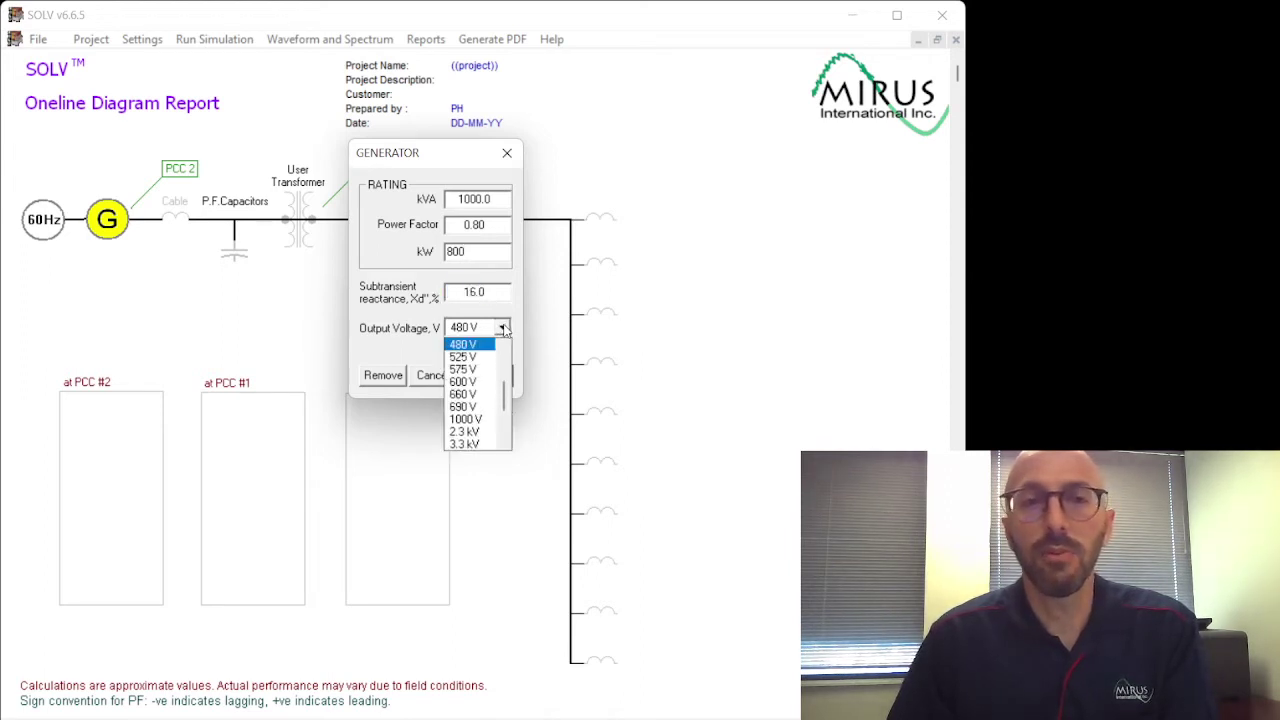
left_click_drag(505, 398, 507, 415)
scroll(470, 400, "up", 3)
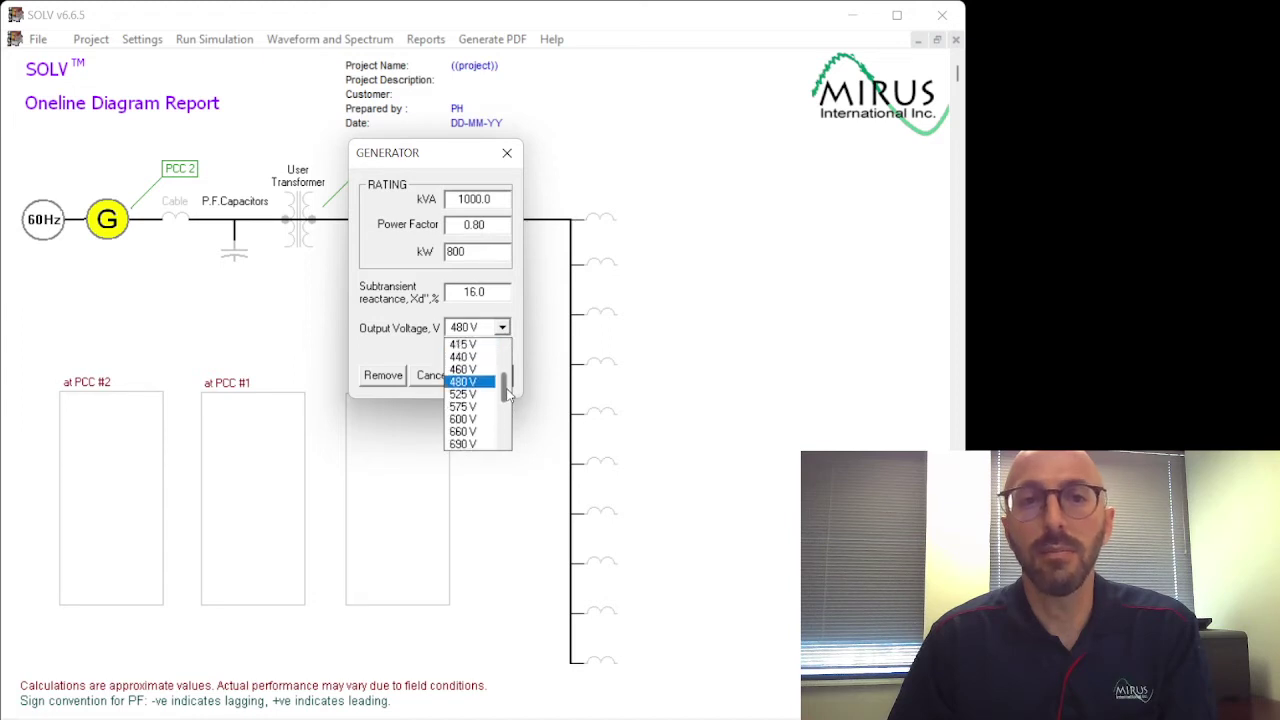
left_click(465, 381)
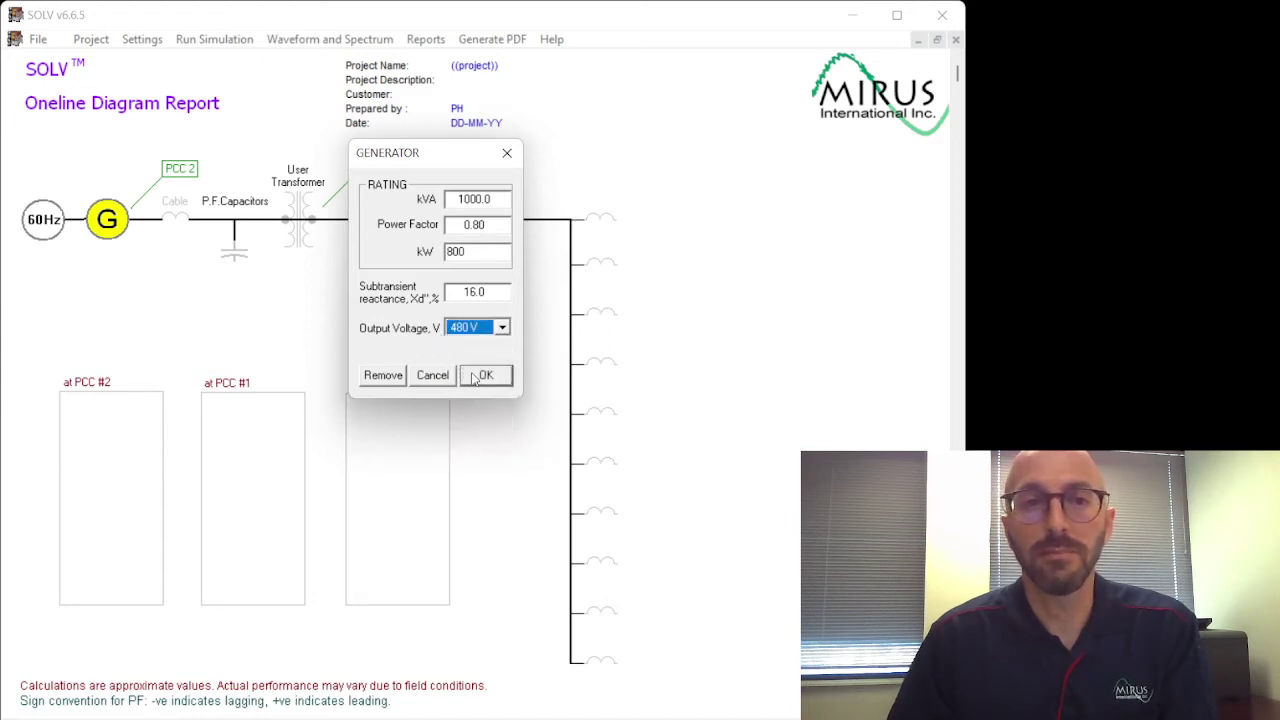
left_click(488, 378)
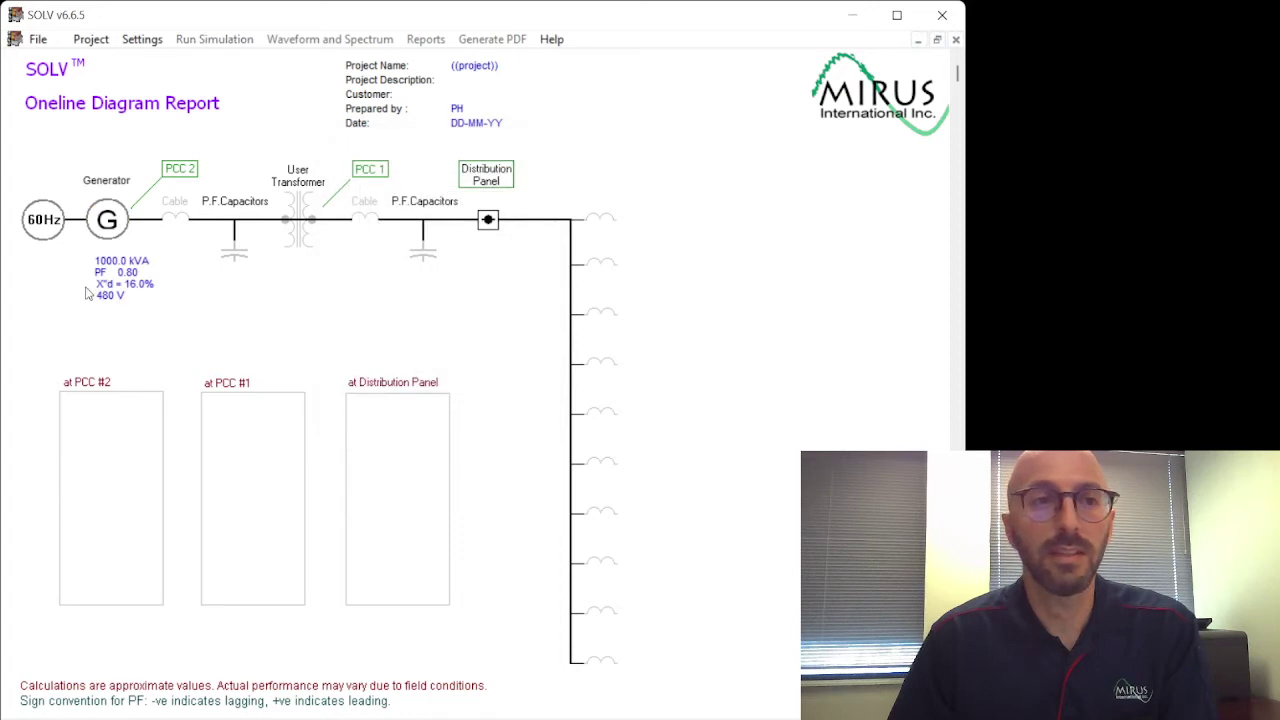
Step: Define the utility transformer by a 167.06 MVA fault level with a 13.8 kV secondary voltage
left_click(112, 205)
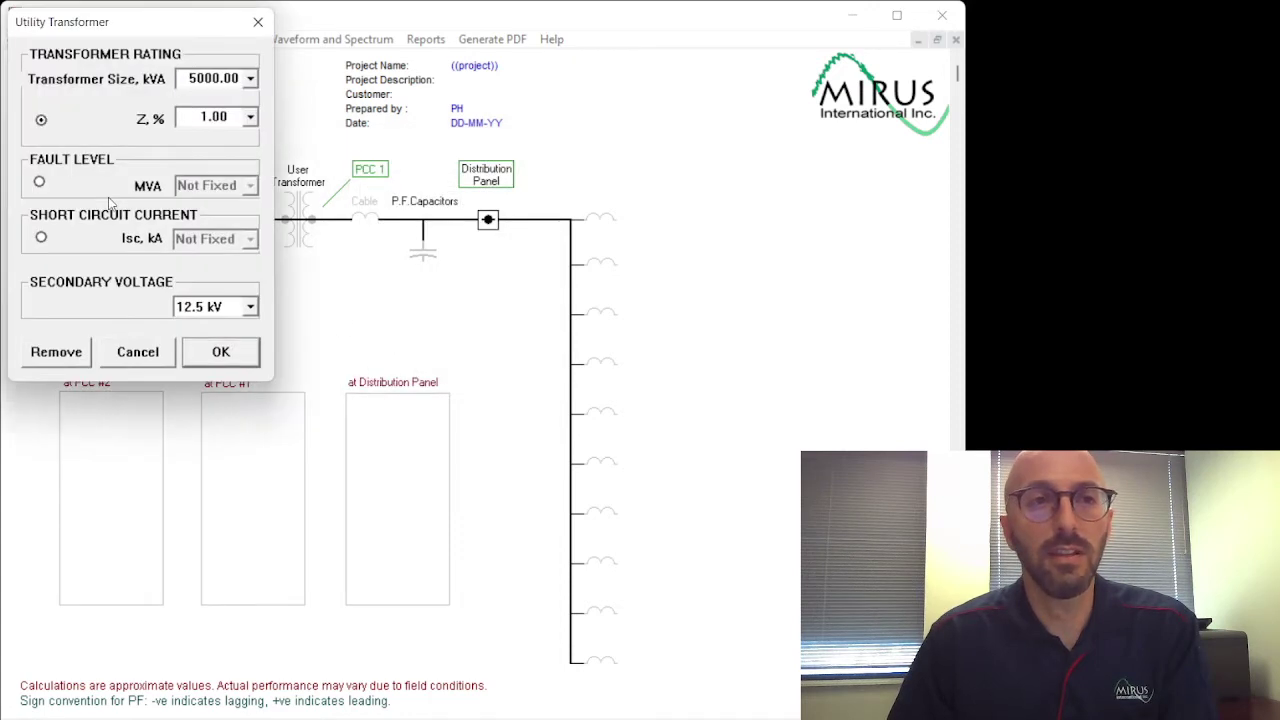
left_click_drag(127, 27, 477, 160)
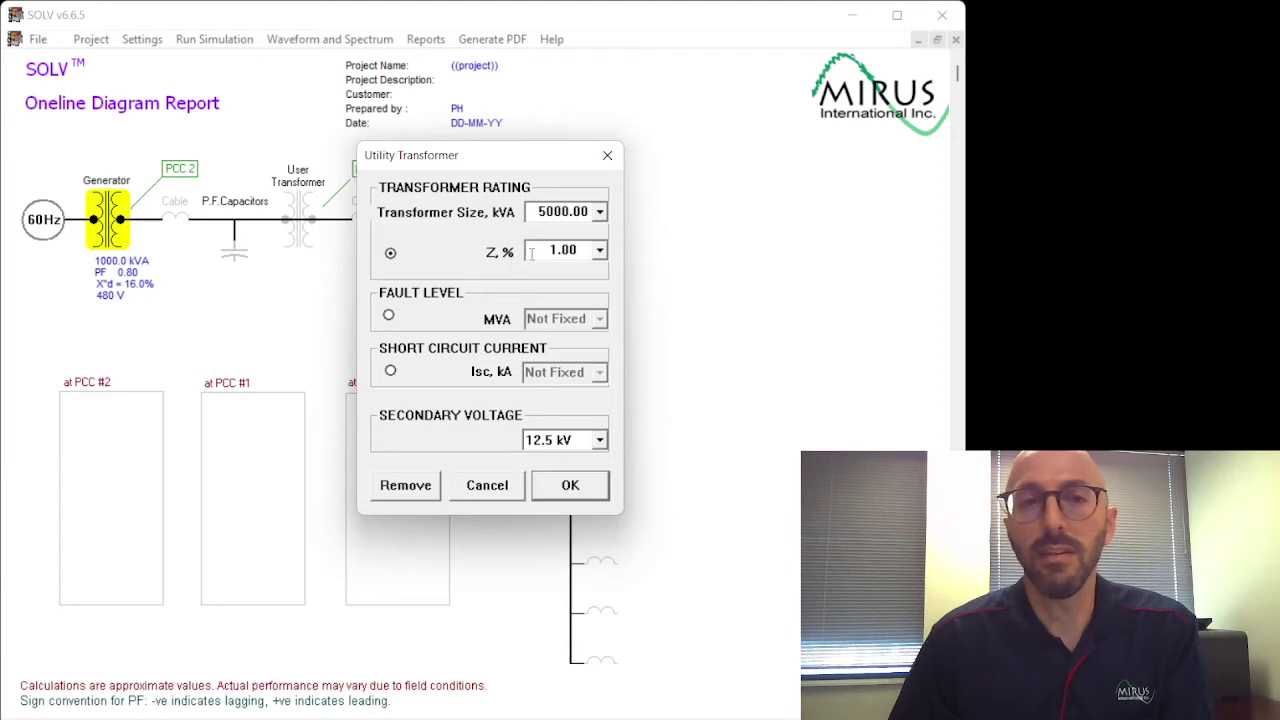
left_click(389, 316)
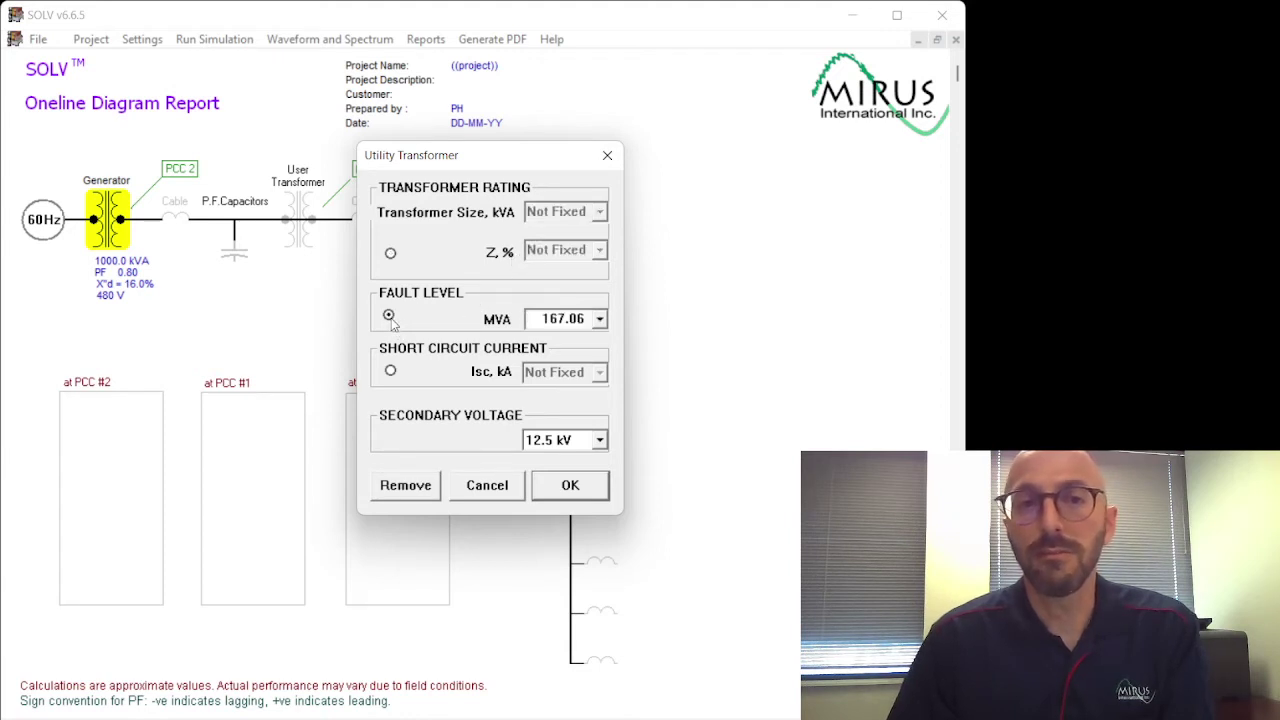
left_click(600, 441)
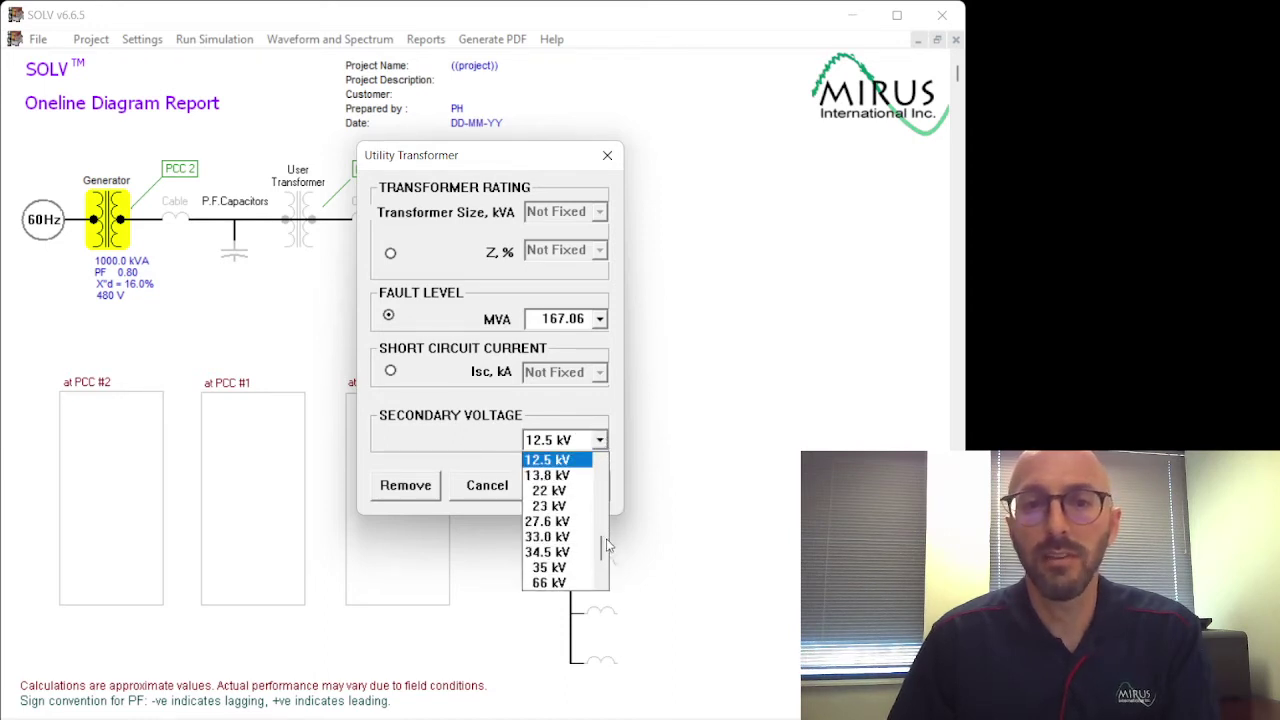
scroll(607, 545, "down", 1)
scroll(603, 540, "up", 2)
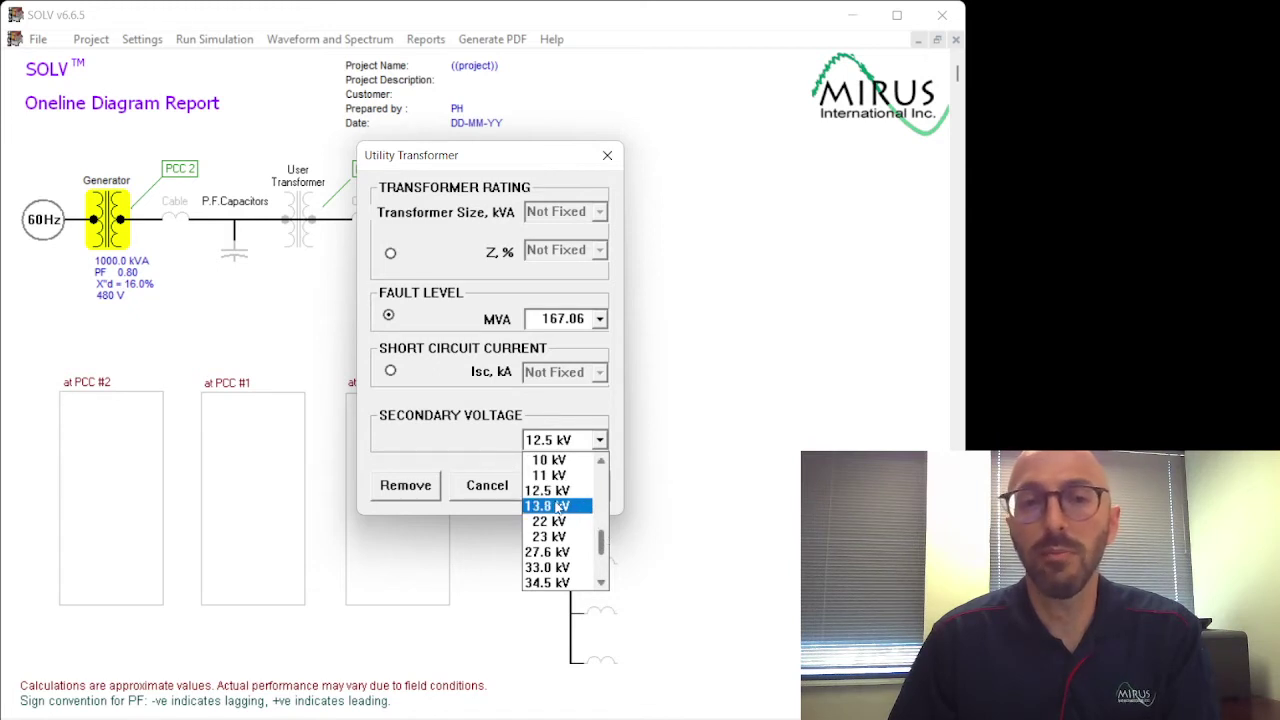
left_click(555, 507)
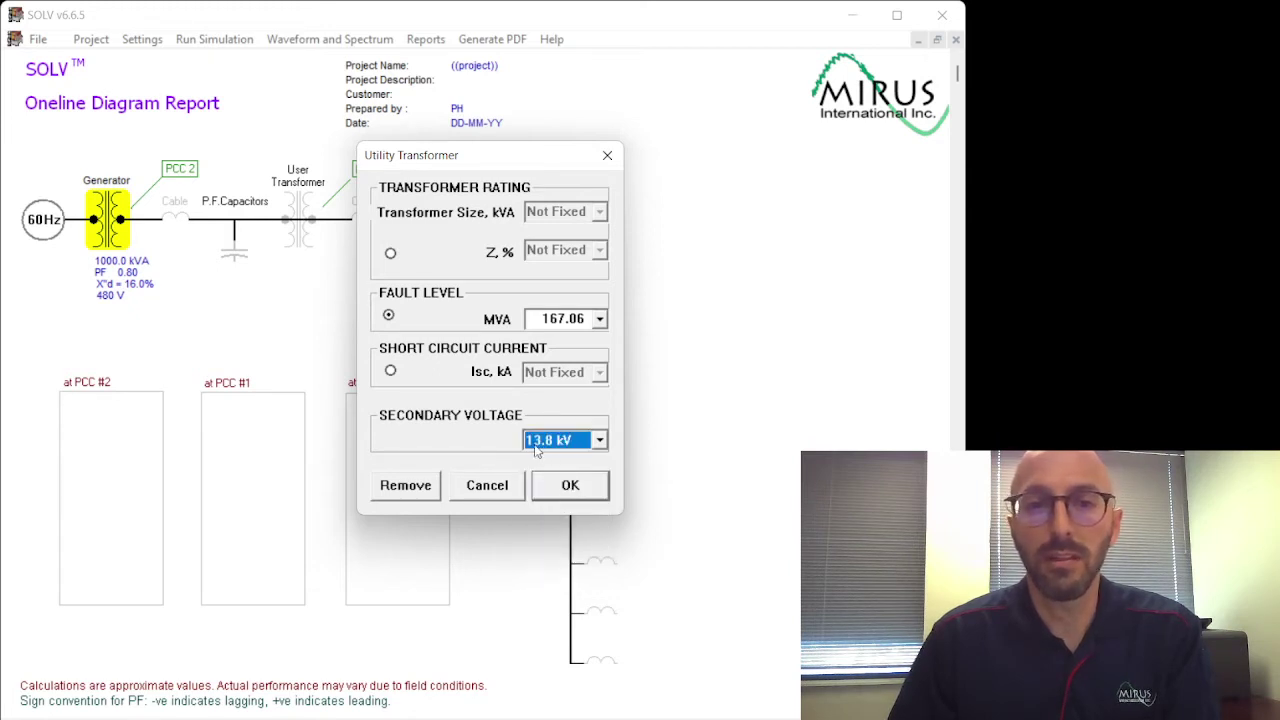
left_click(573, 497)
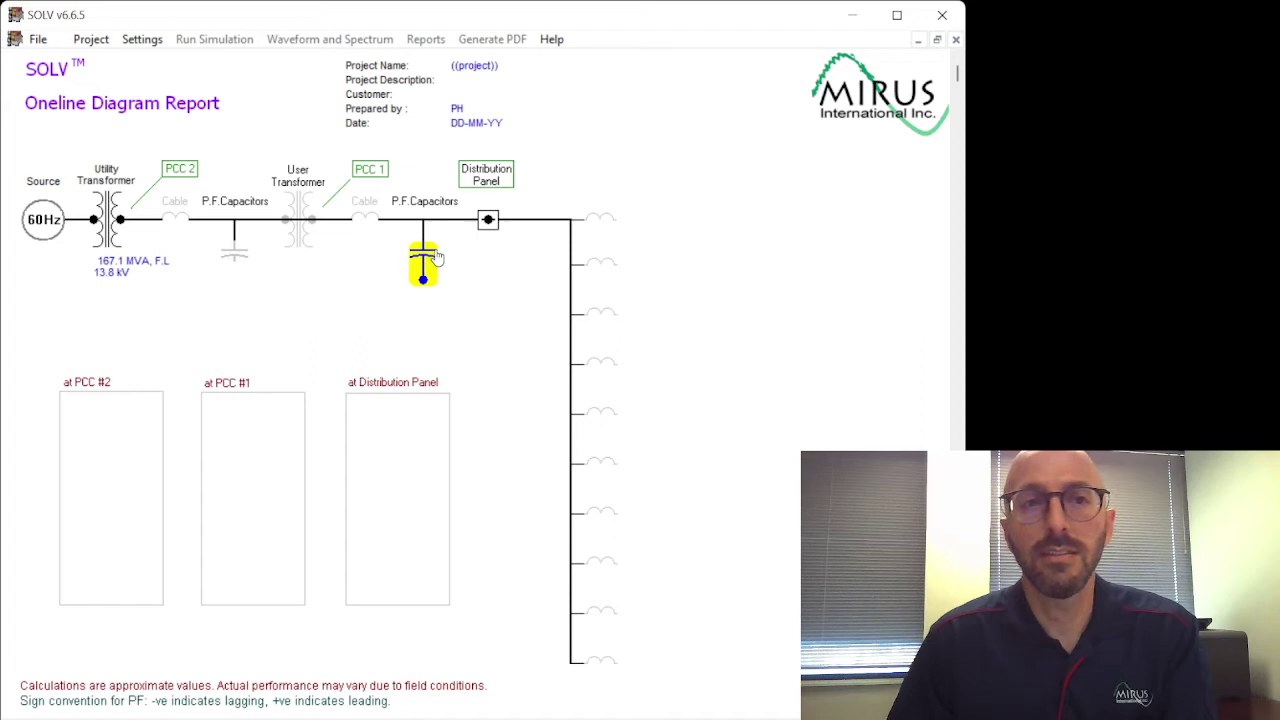
Step: Inspect the PCC 2 cable settings without changes, then switch the project units to Metric
left_click(175, 213)
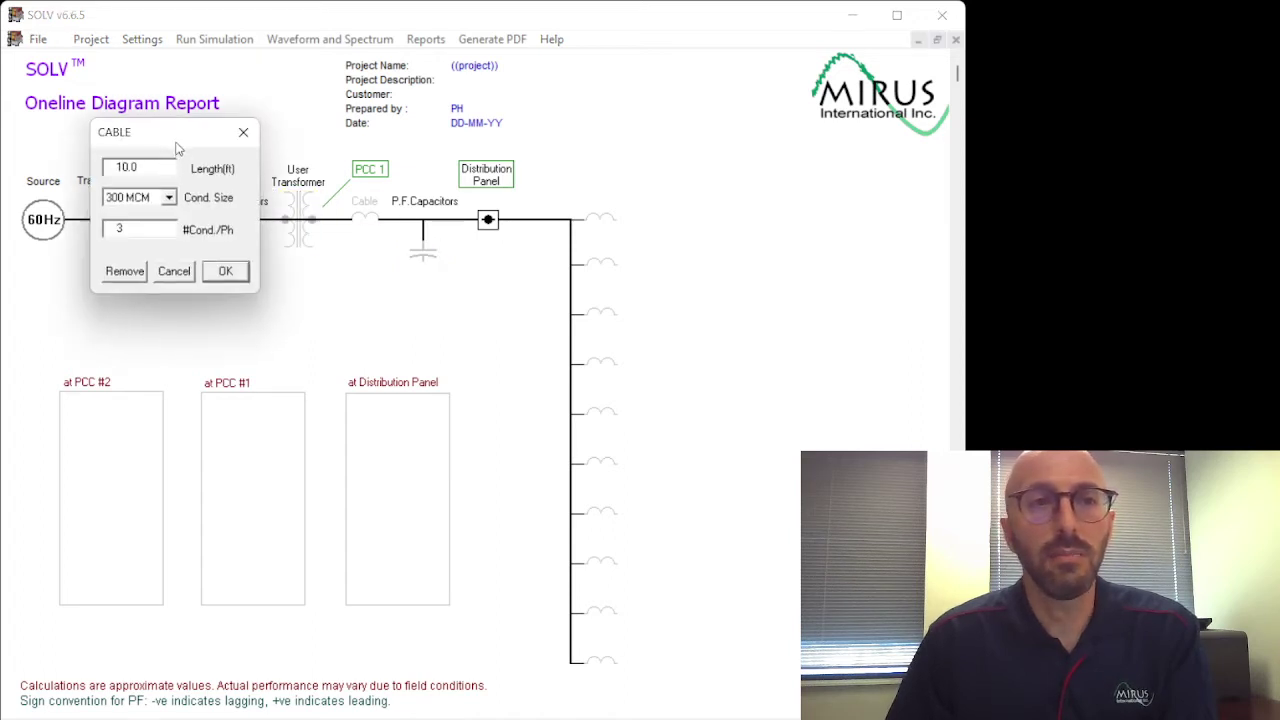
left_click_drag(176, 148, 438, 188)
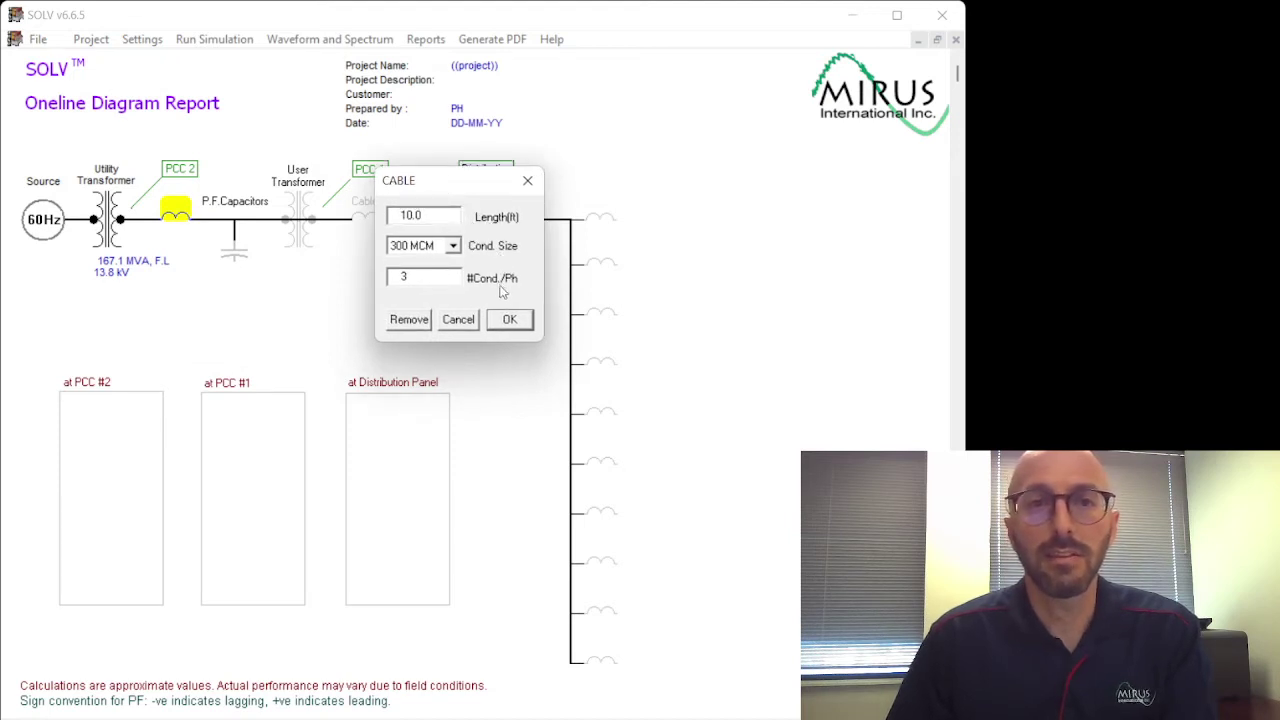
left_click(471, 325)
left_click(90, 40)
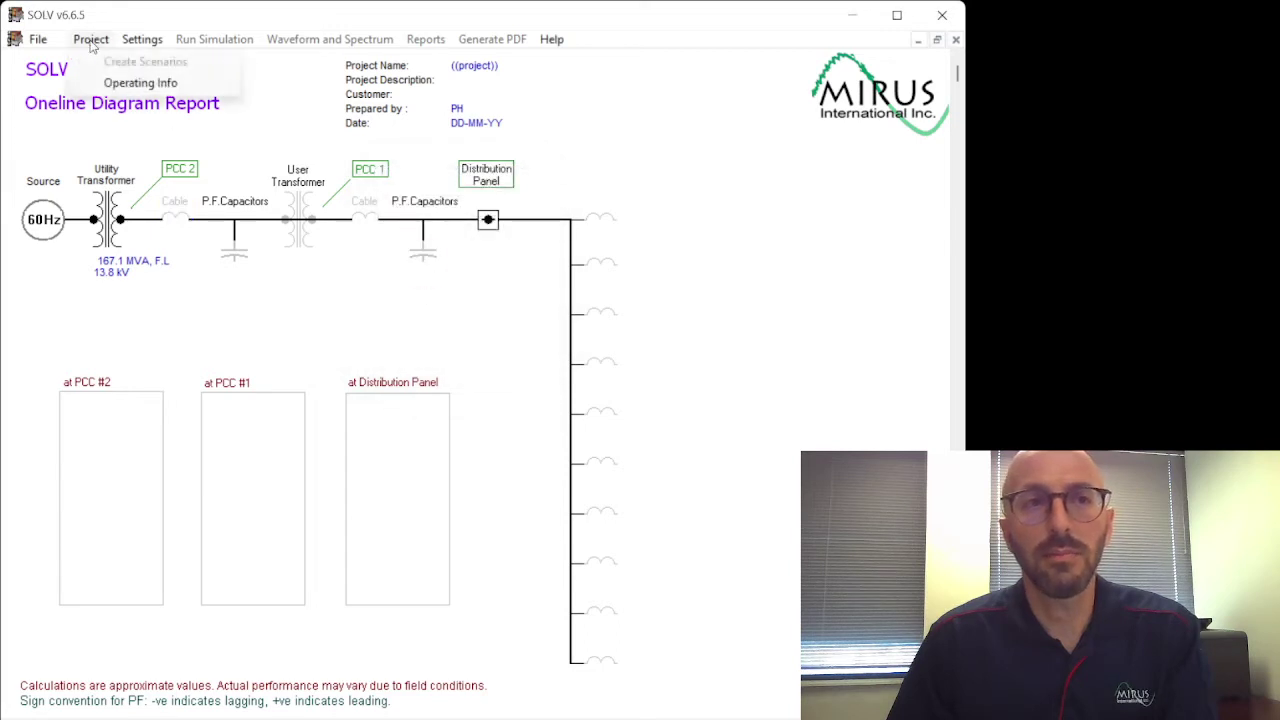
mouse_move(138, 46)
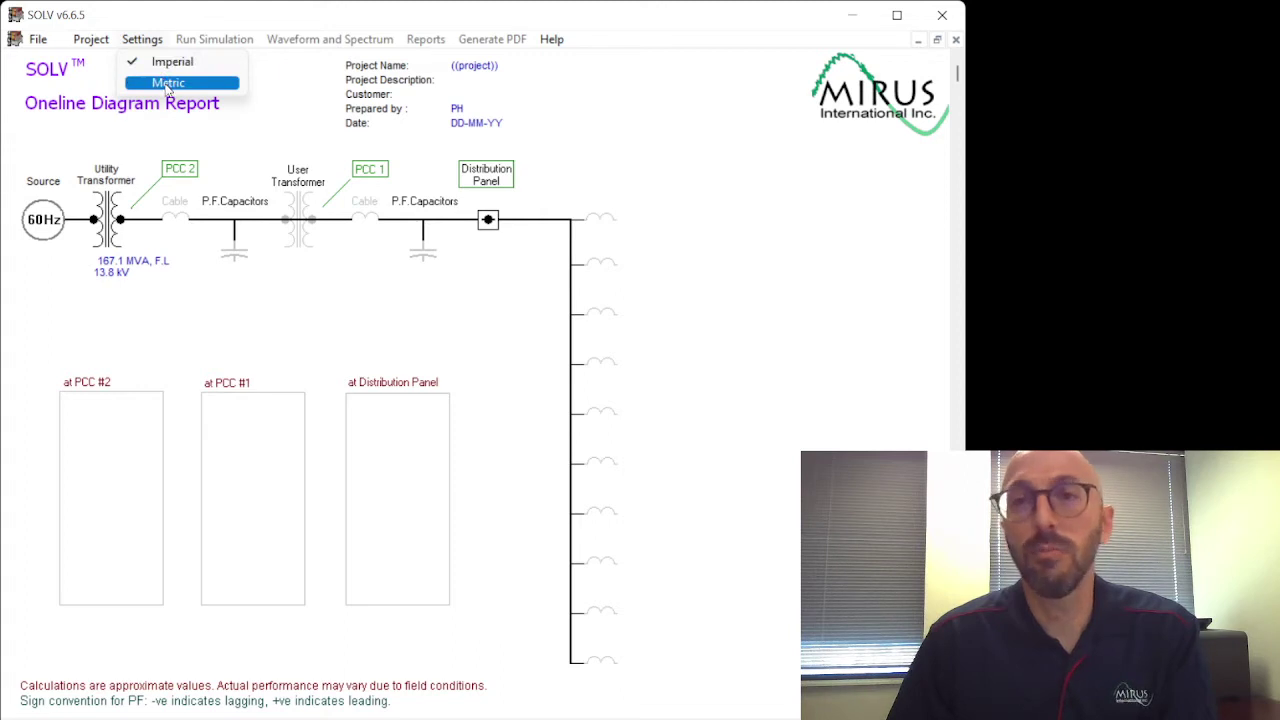
left_click(168, 84)
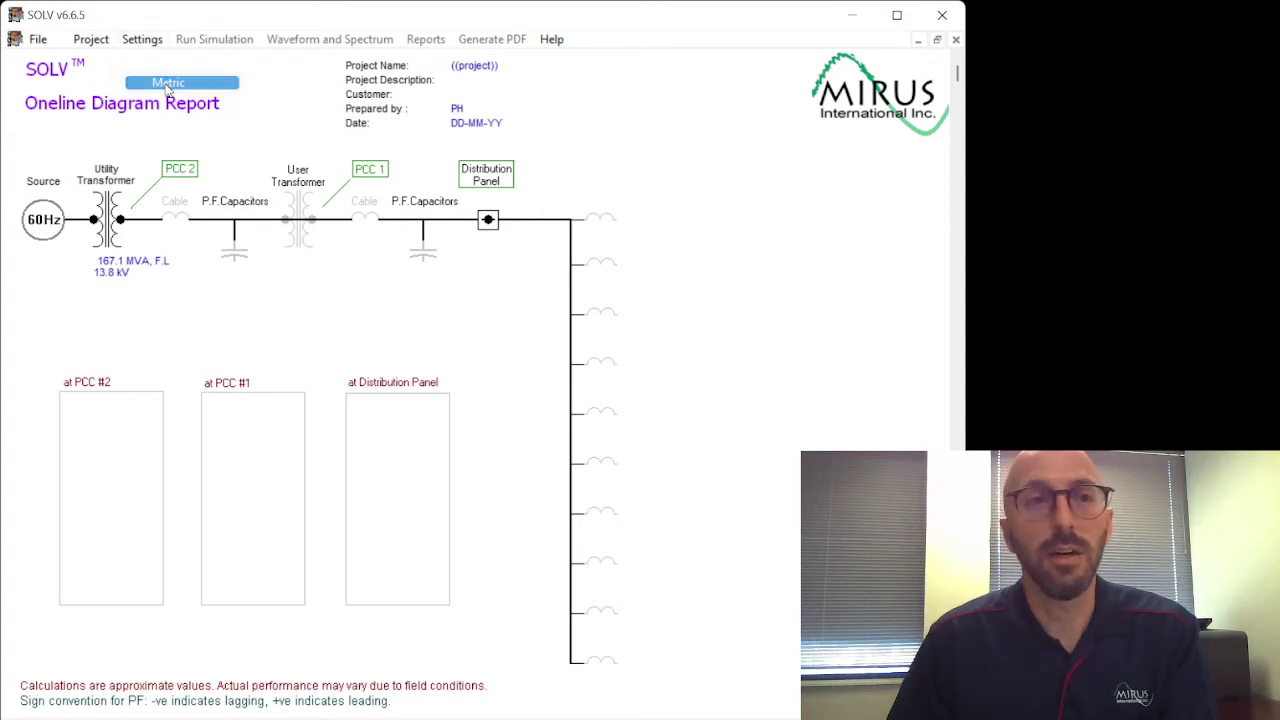
Step: Review the PCC 2 cable's conductor sizes in metric units and discard any changes
left_click(178, 210)
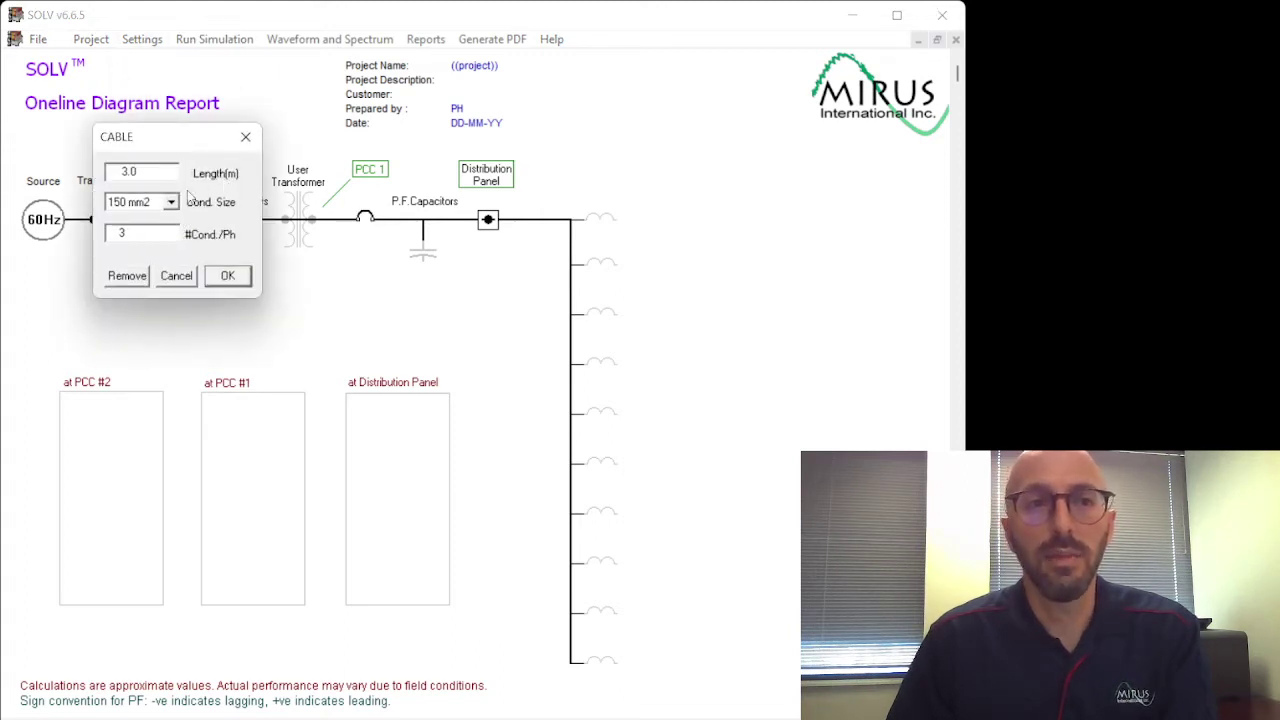
left_click(172, 202)
scroll(172, 255, "down", 2)
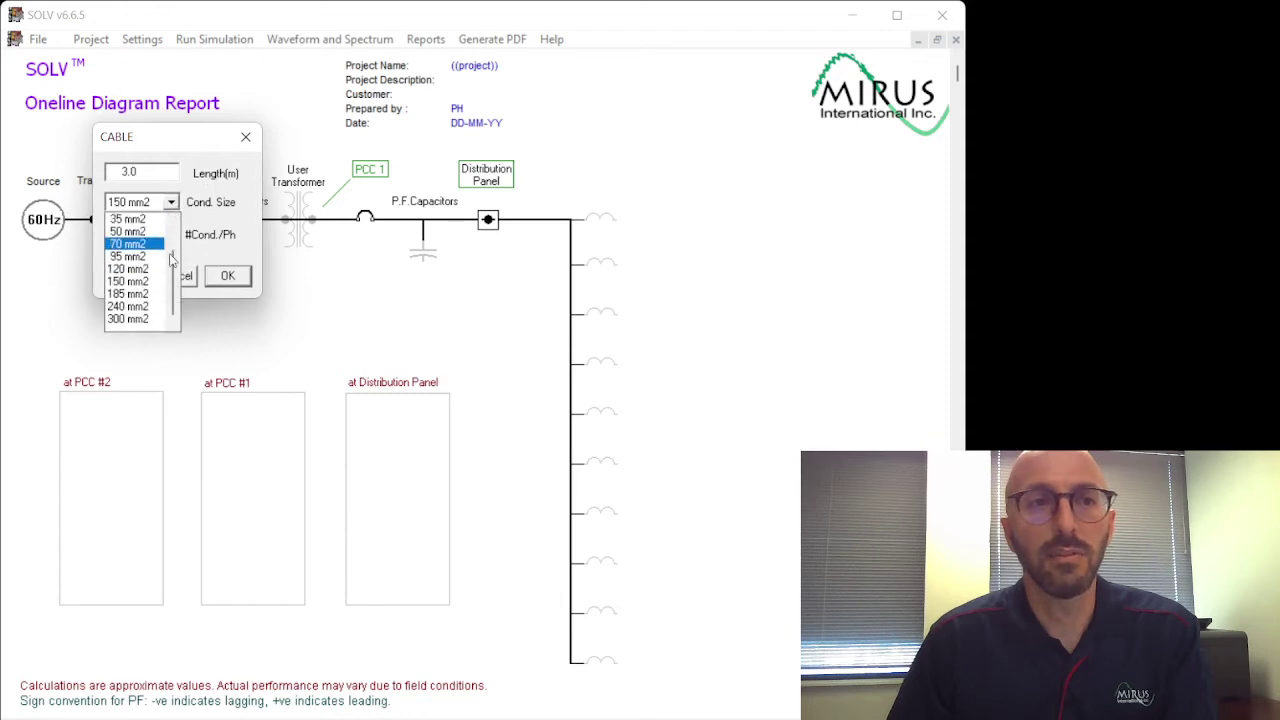
left_click(207, 252)
left_click(184, 279)
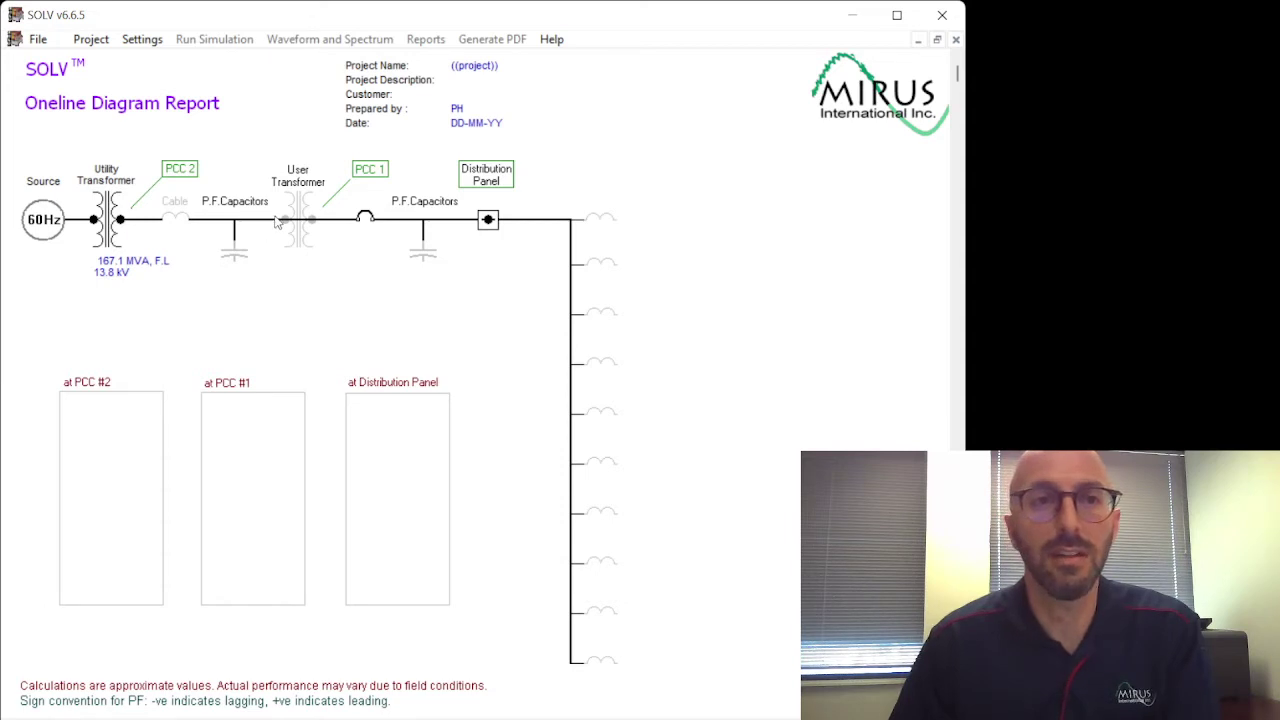
Step: Enable the user transformer on the one-line diagram
left_click(296, 220)
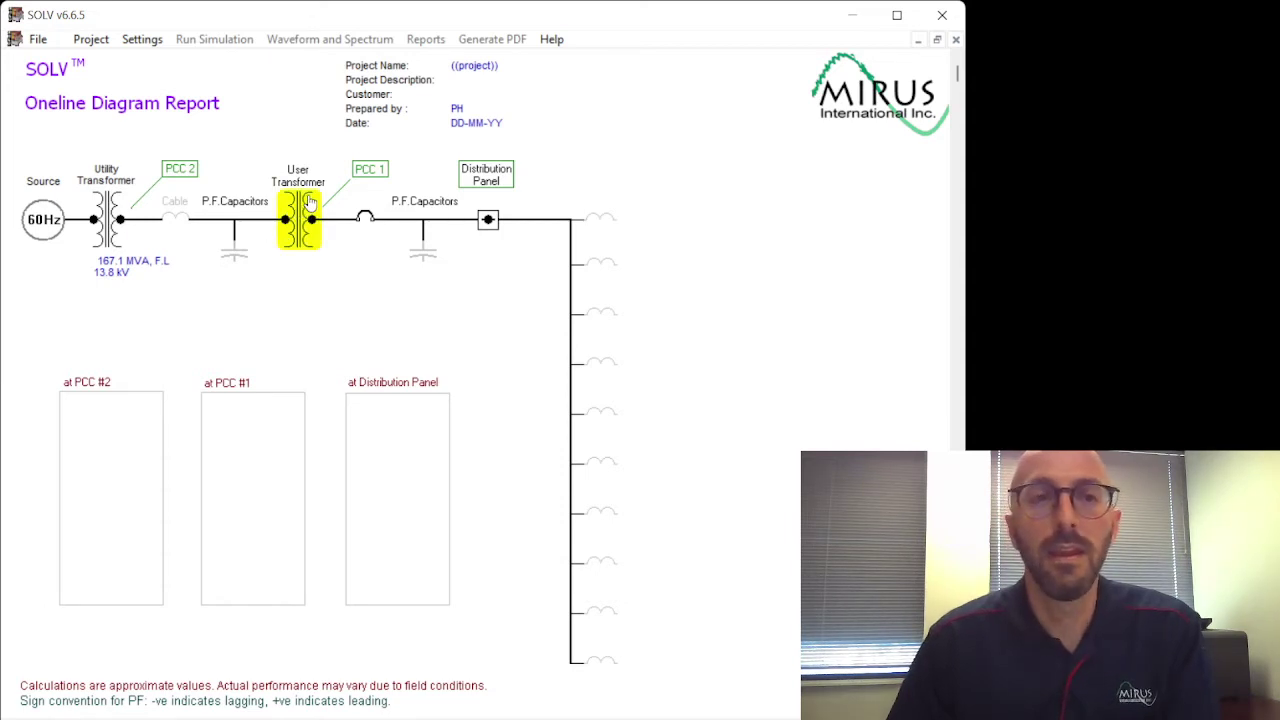
left_click(313, 203)
left_click(312, 202)
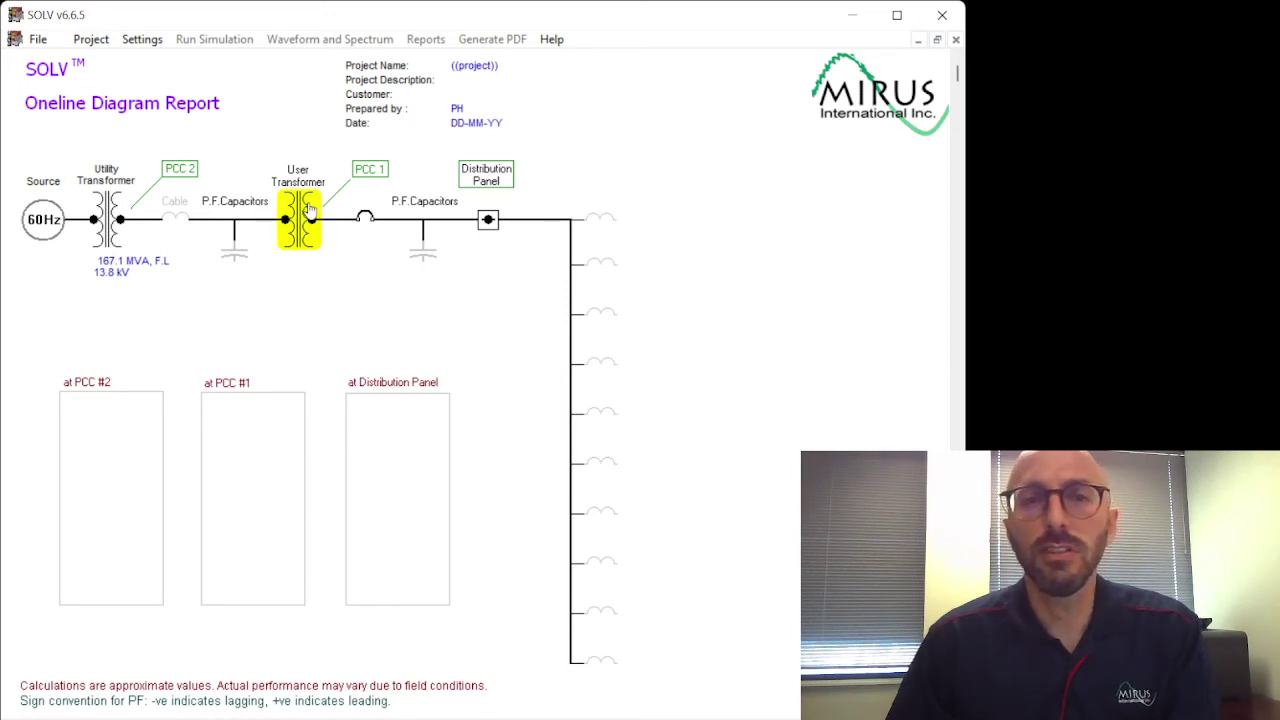
Step: Rate the user transformer at 750.0 kVA, 5.00% impedance and a 480 V secondary voltage
double_click(311, 205)
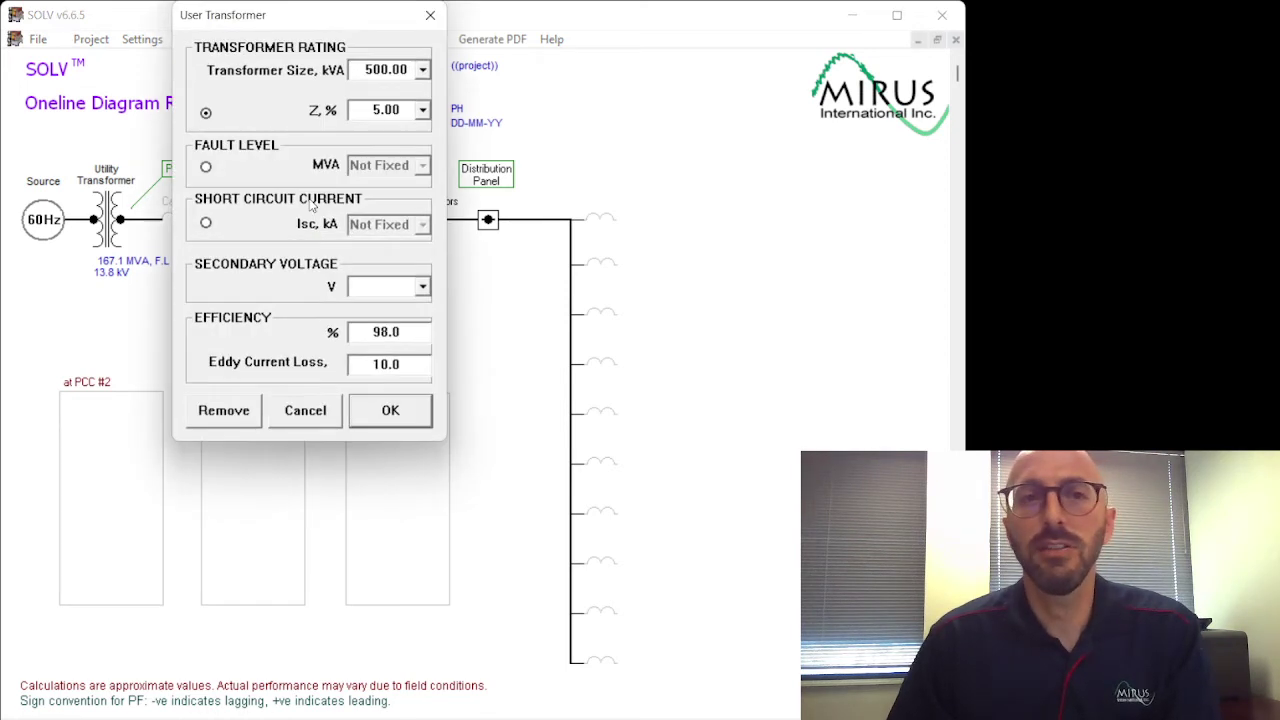
left_click_drag(312, 16, 515, 148)
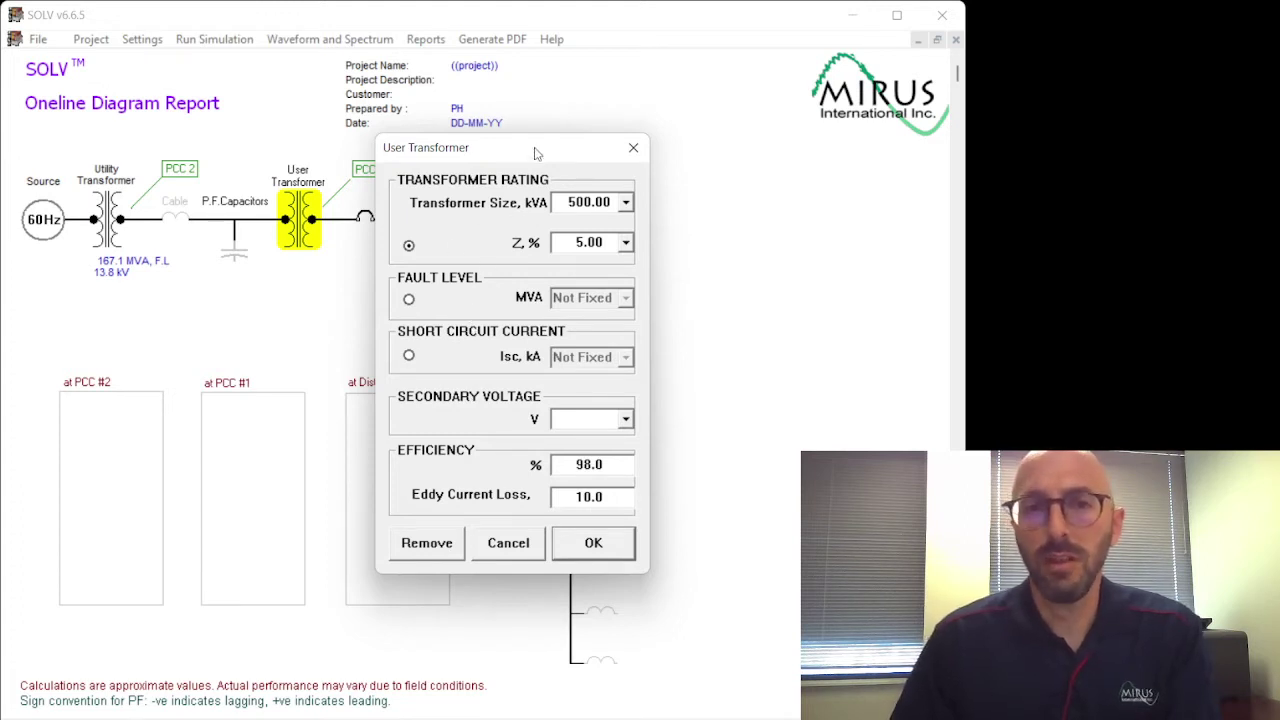
left_click_drag(537, 154, 551, 135)
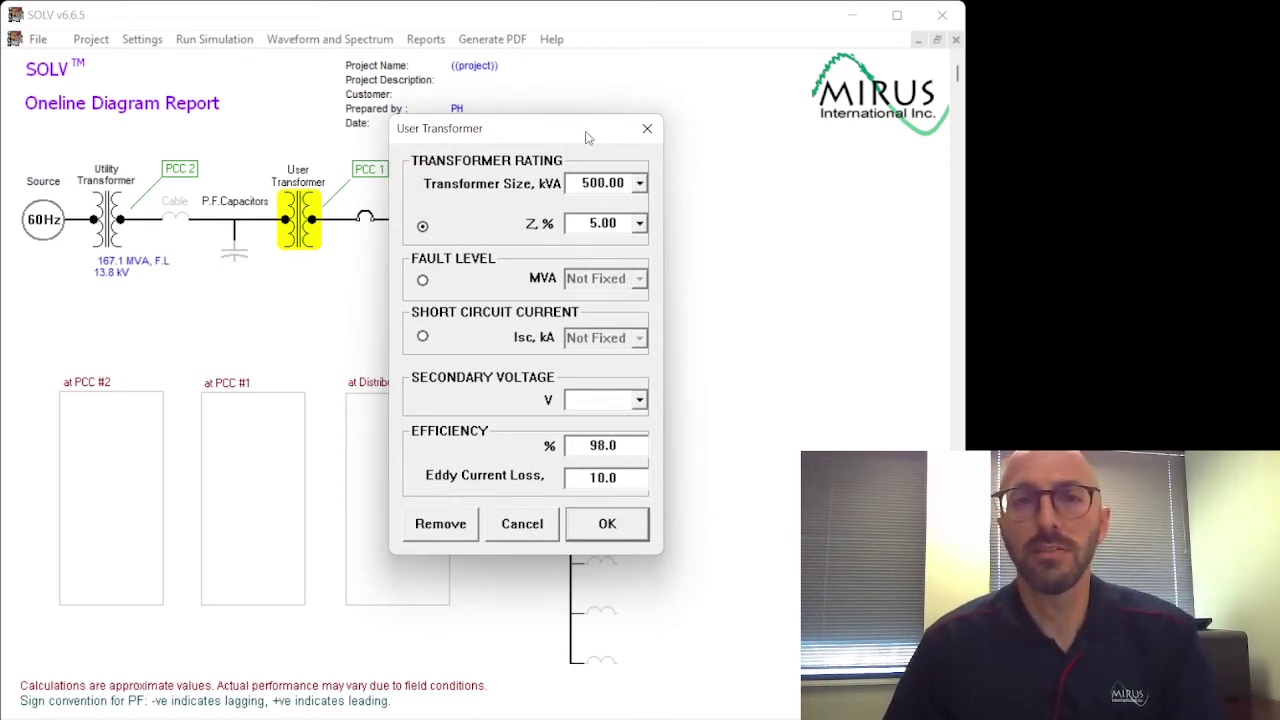
left_click(640, 186)
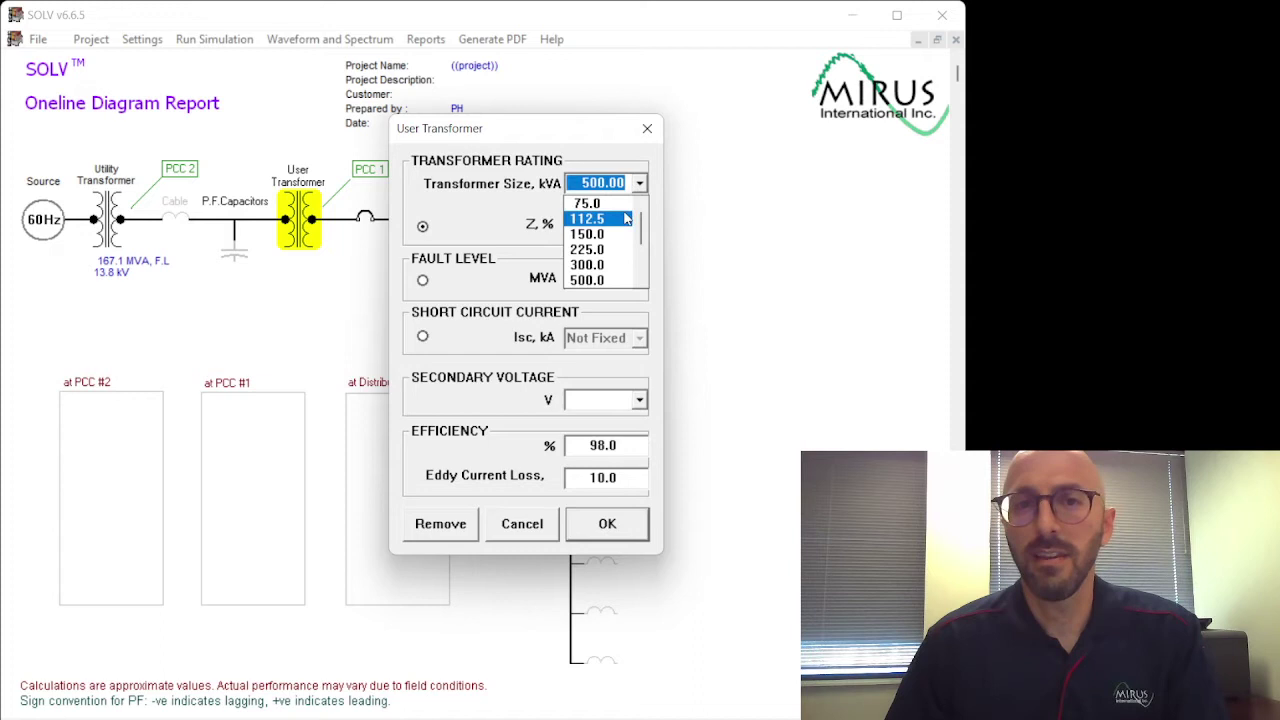
scroll(598, 234, "down", 2)
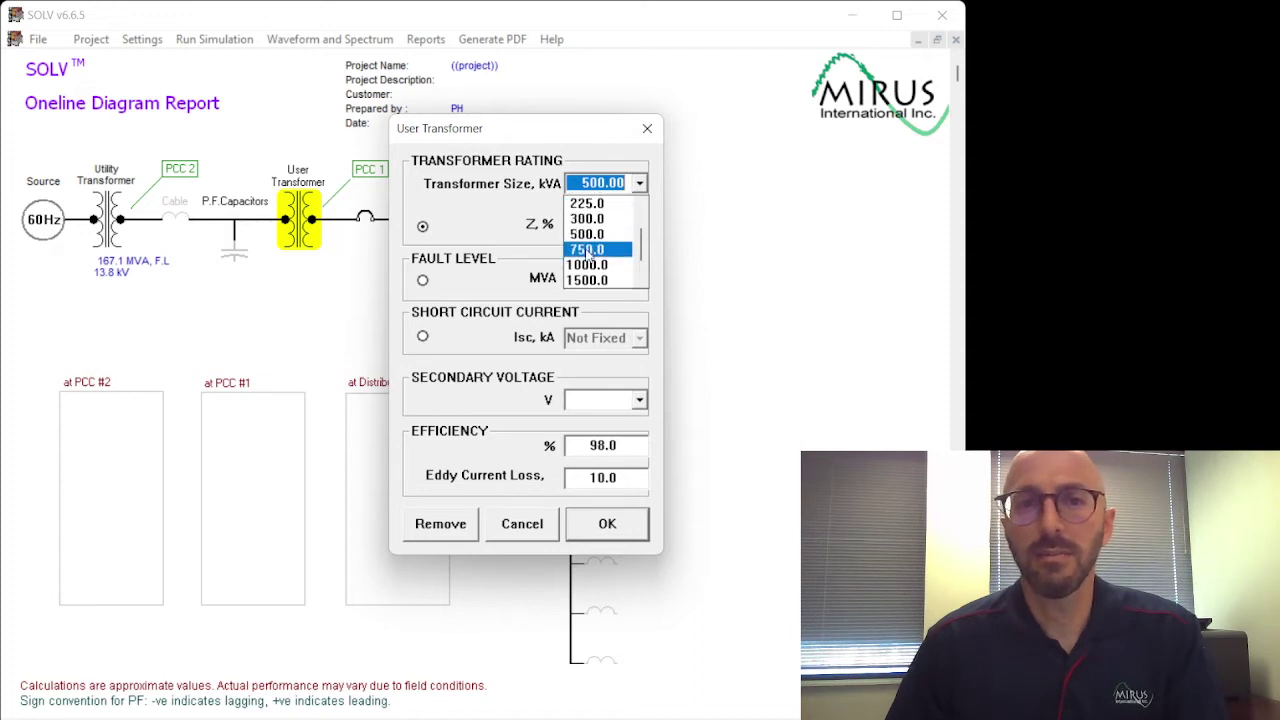
left_click(589, 250)
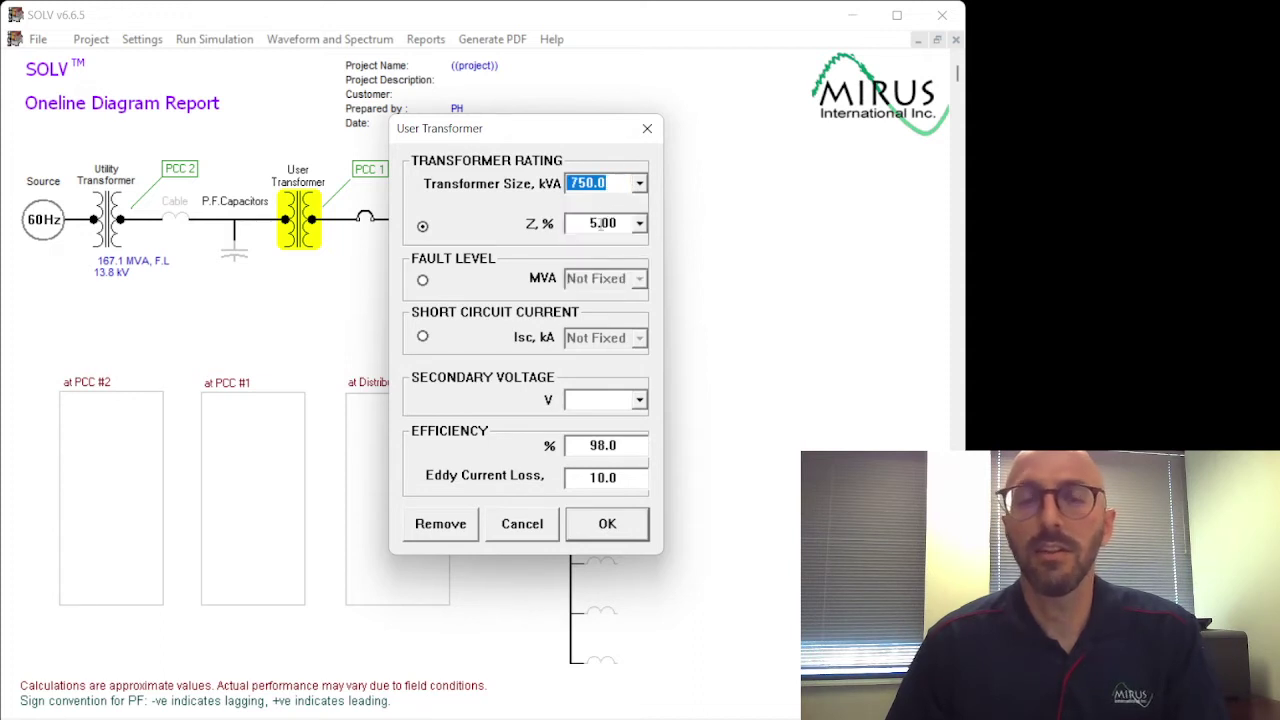
left_click(638, 224)
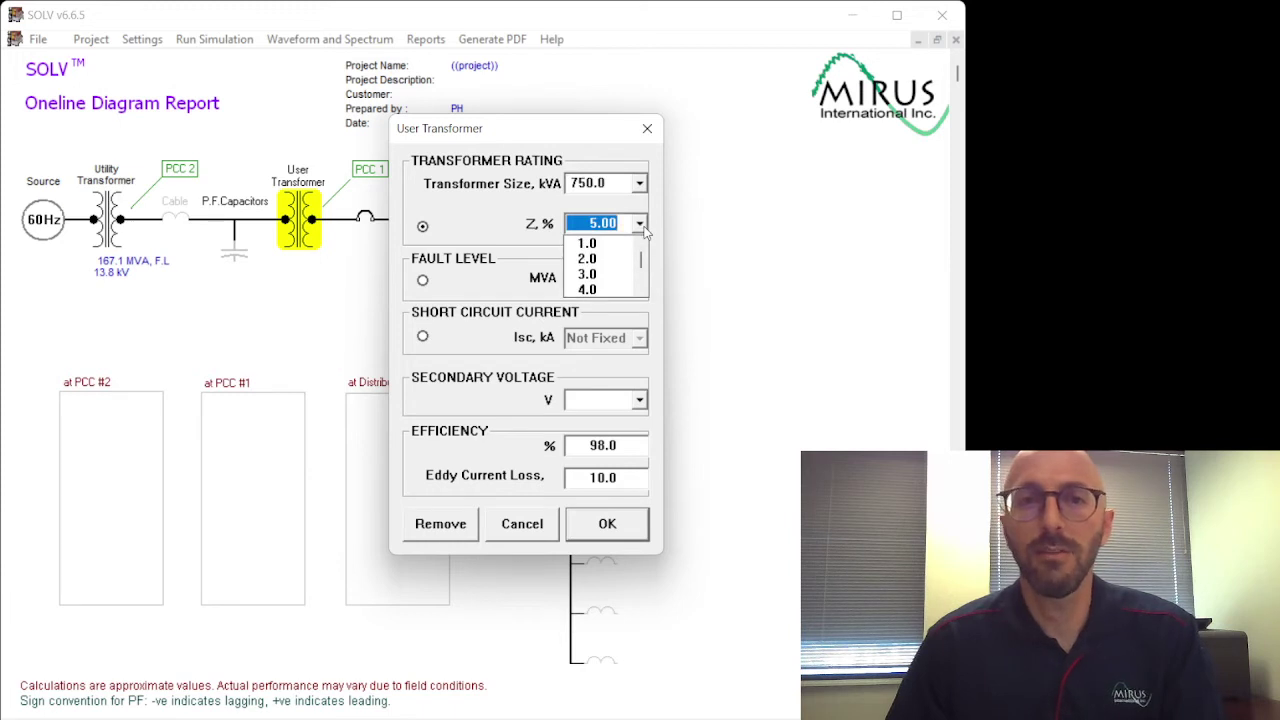
left_click(618, 224)
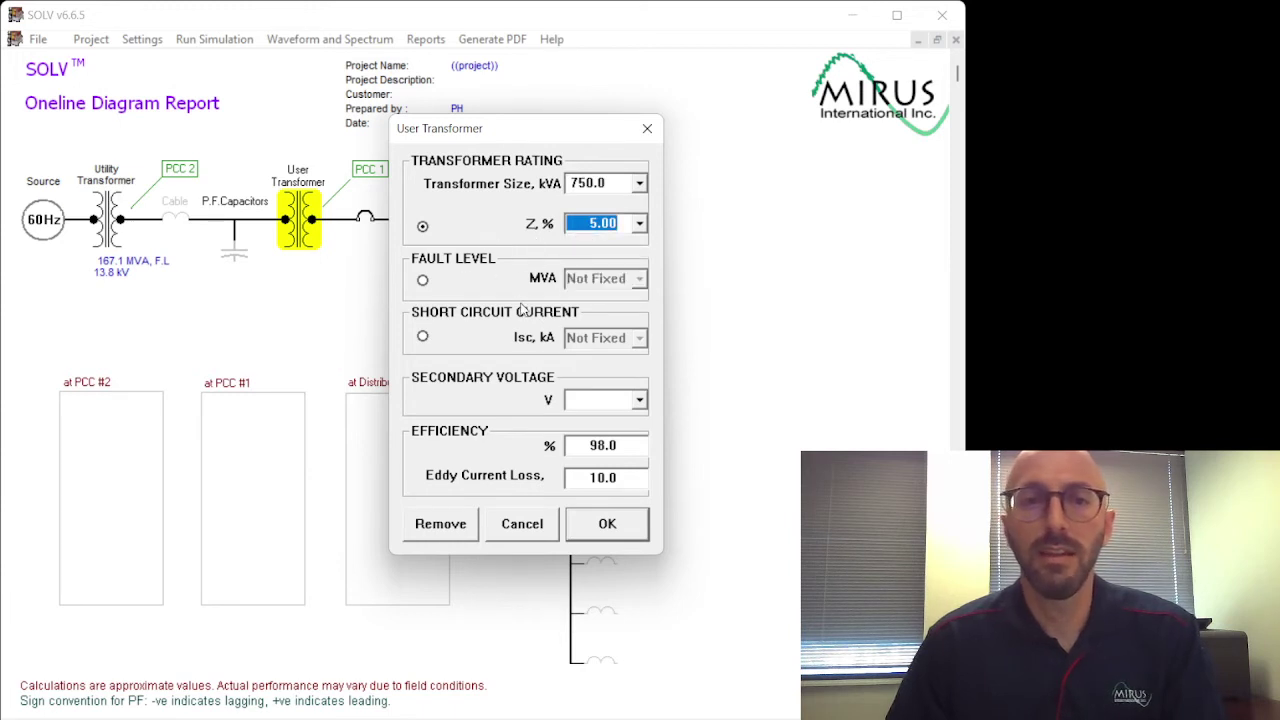
left_click(639, 400)
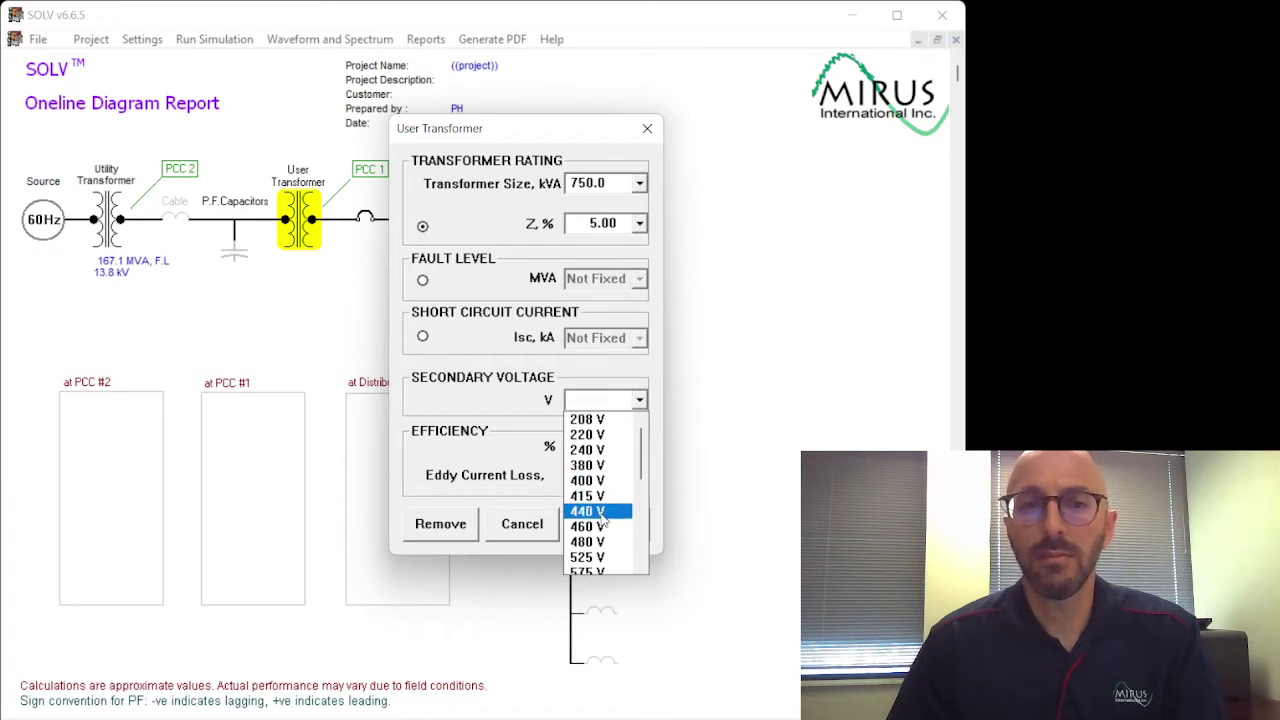
left_click(592, 541)
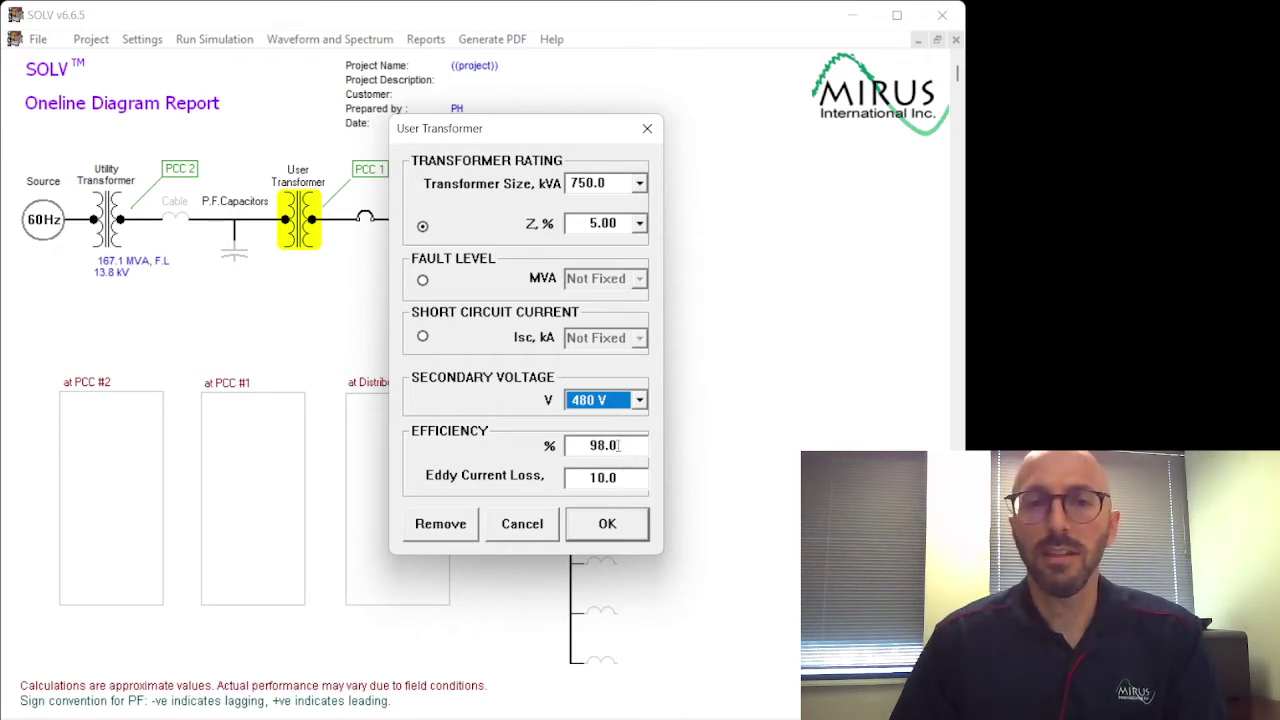
left_click(620, 535)
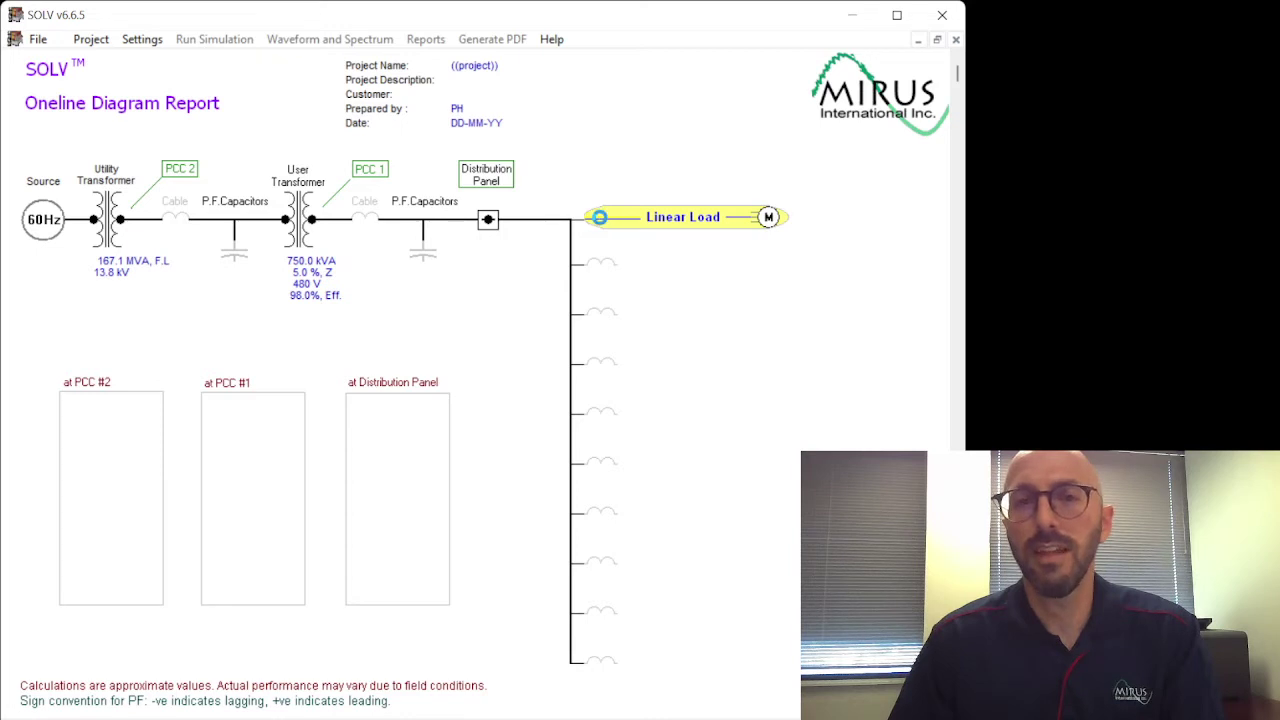
Step: Add a 100.0 kW linear load with 0.8 displacement power factor on the top branch
left_click(600, 225)
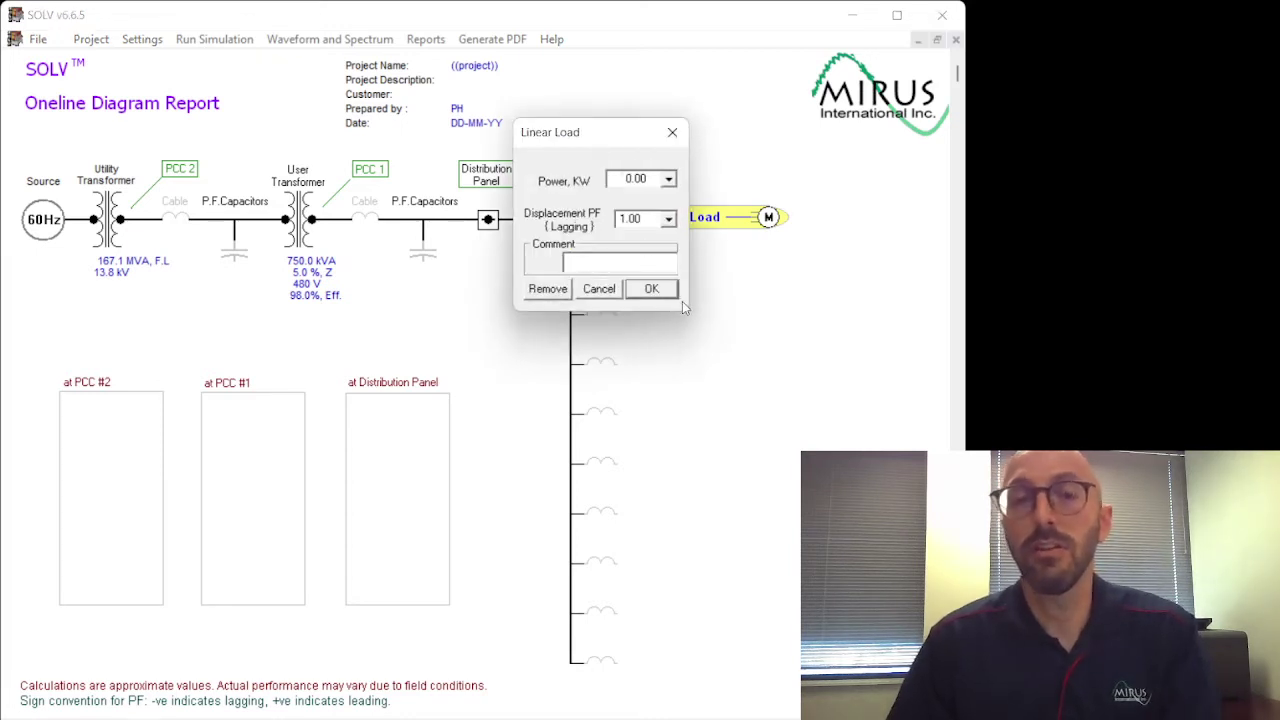
left_click_drag(618, 134, 588, 85)
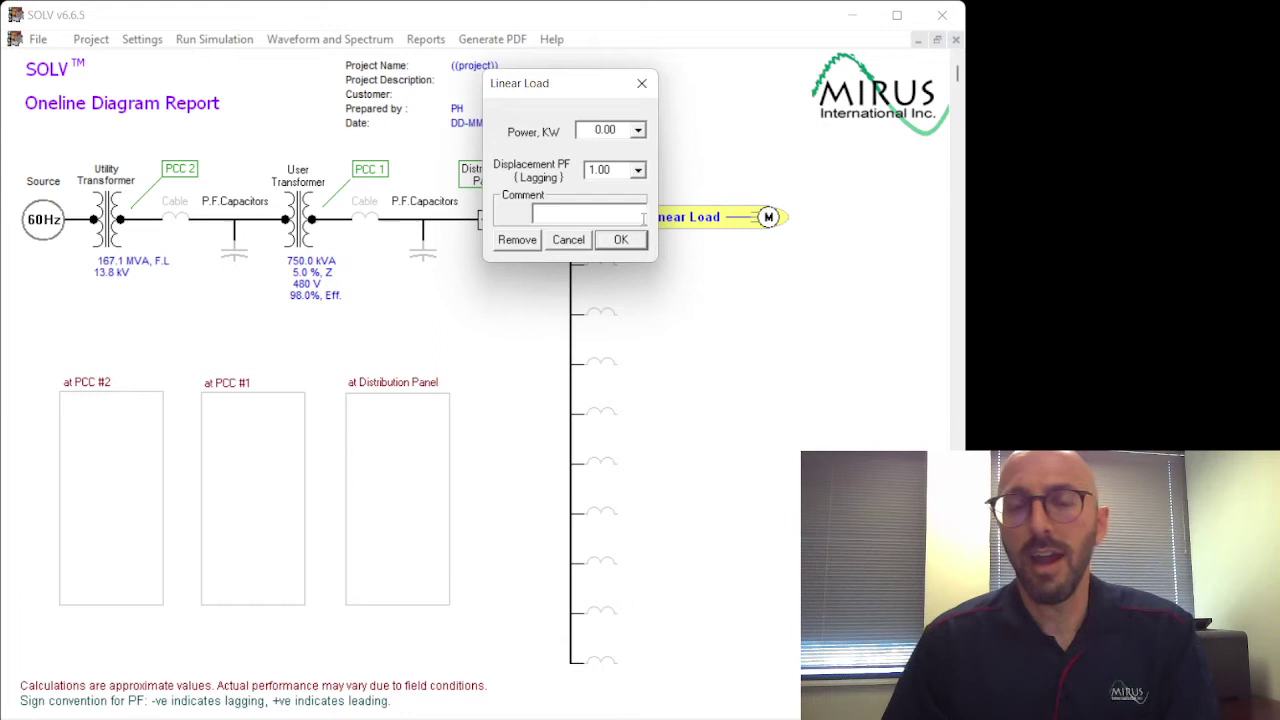
left_click_drag(563, 93, 596, 94)
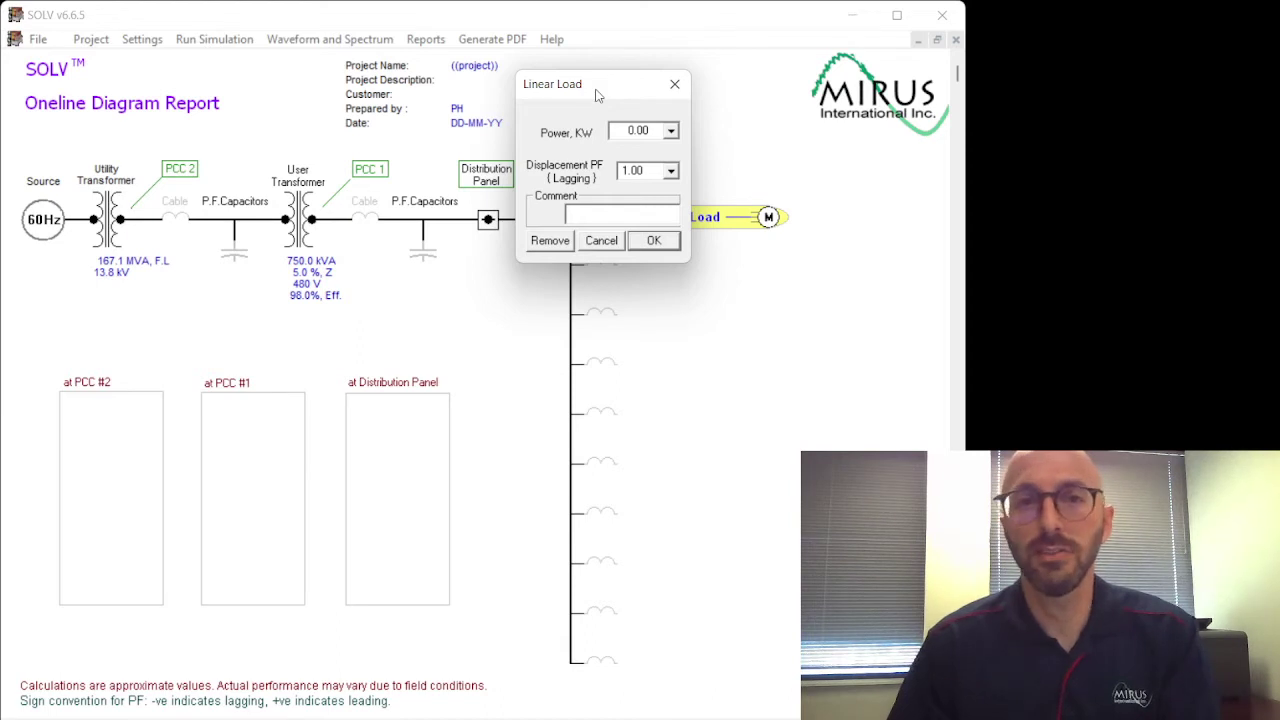
left_click(671, 132)
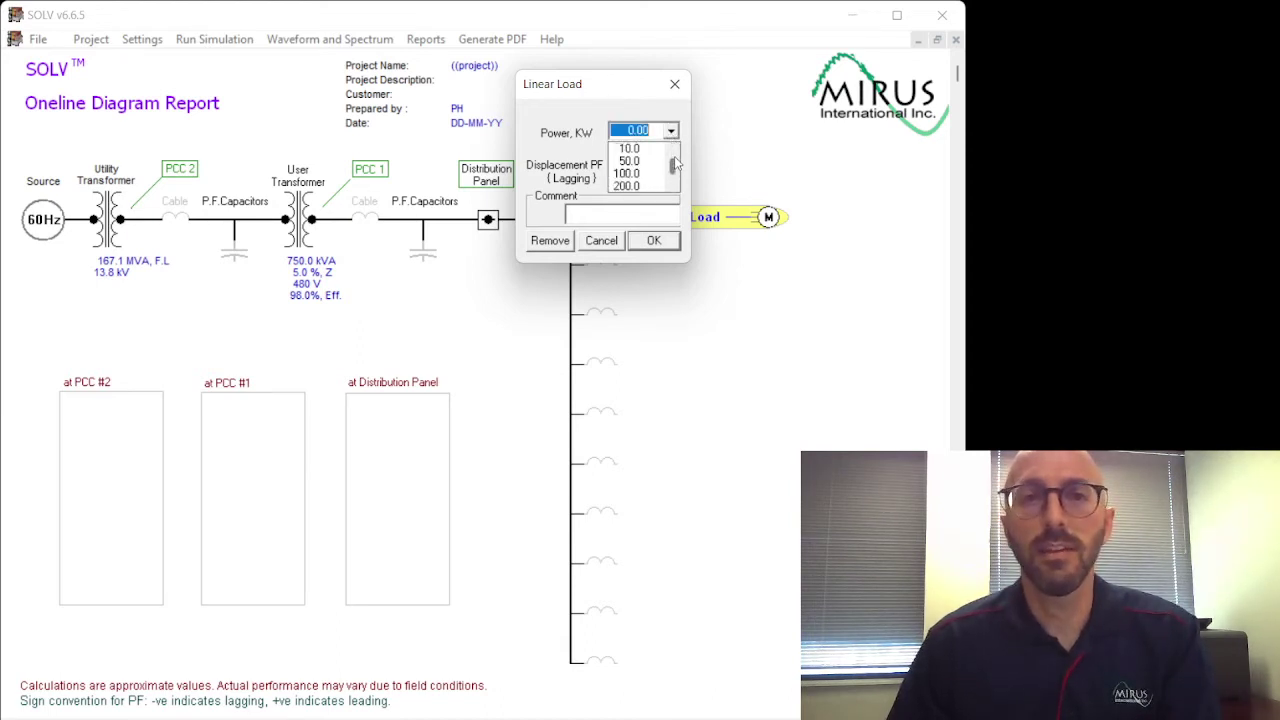
left_click(637, 175)
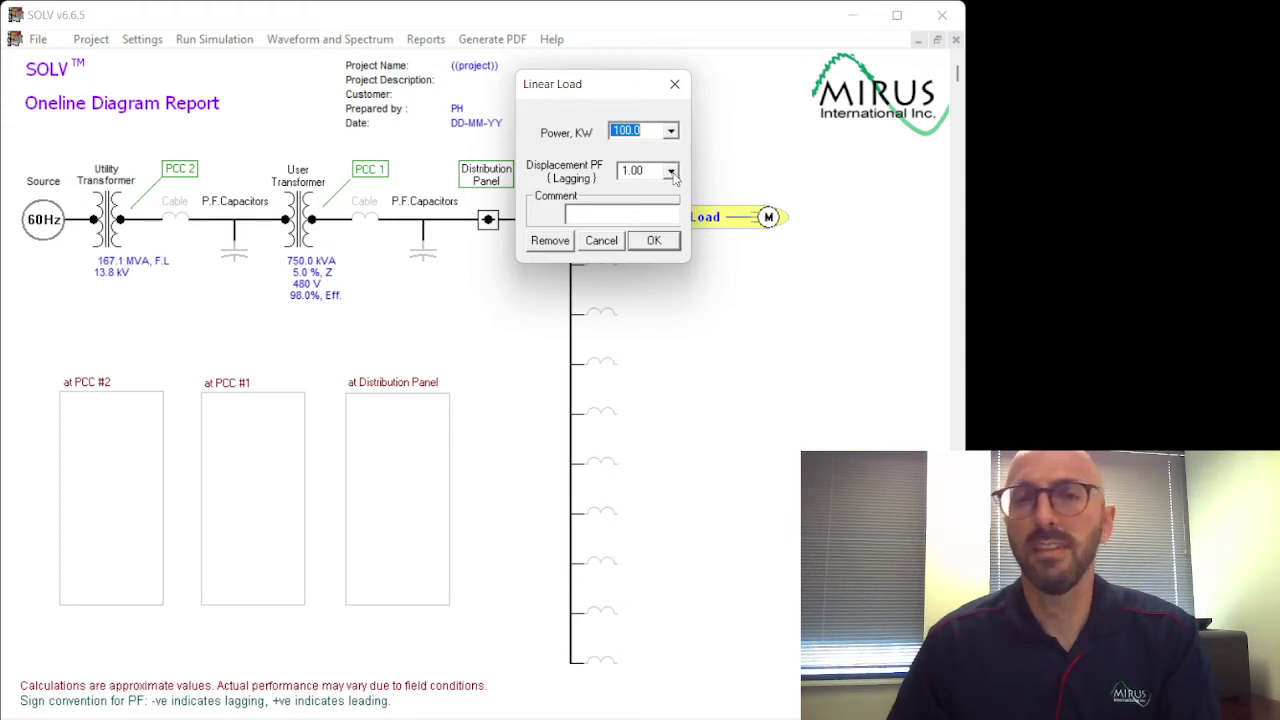
left_click(672, 172)
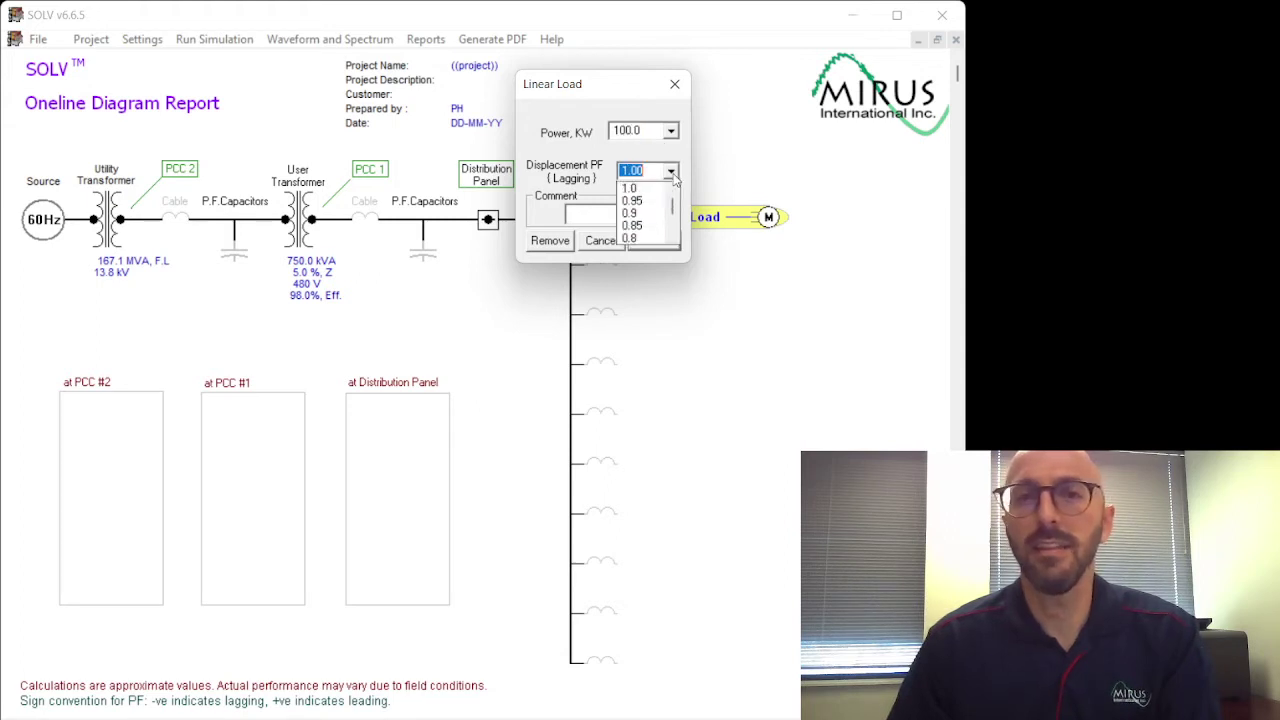
left_click(634, 240)
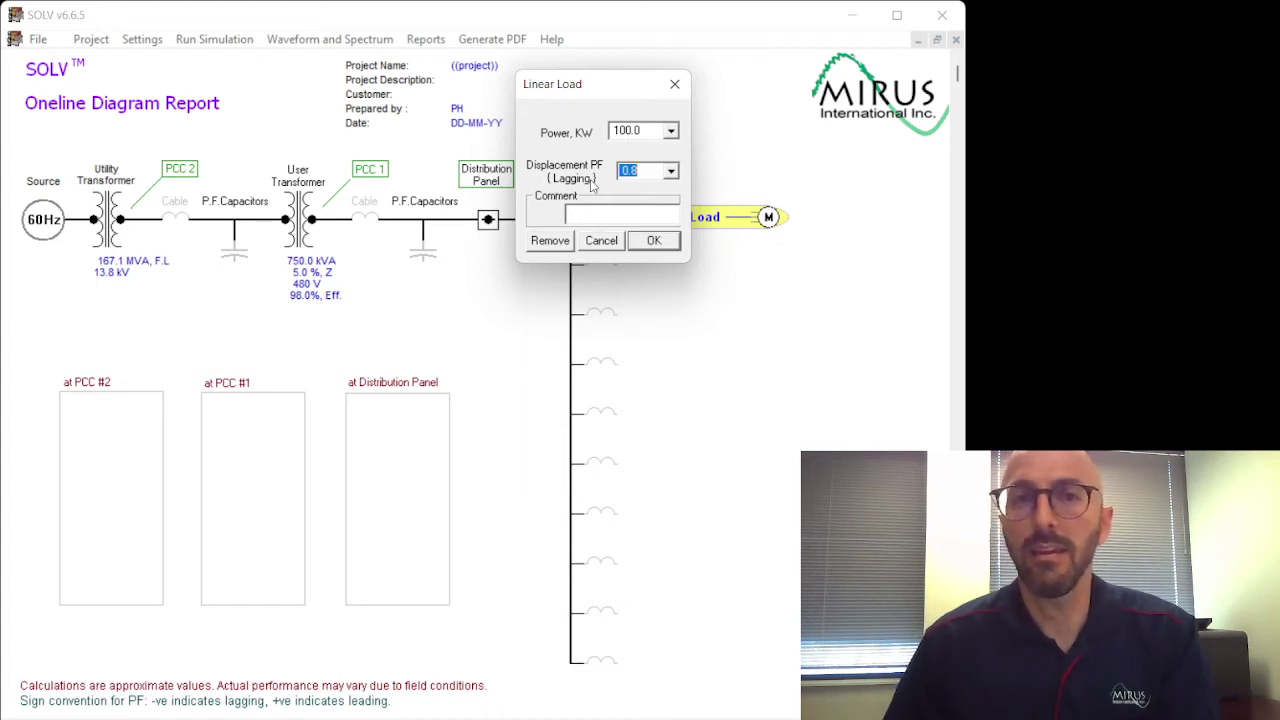
left_click(654, 241)
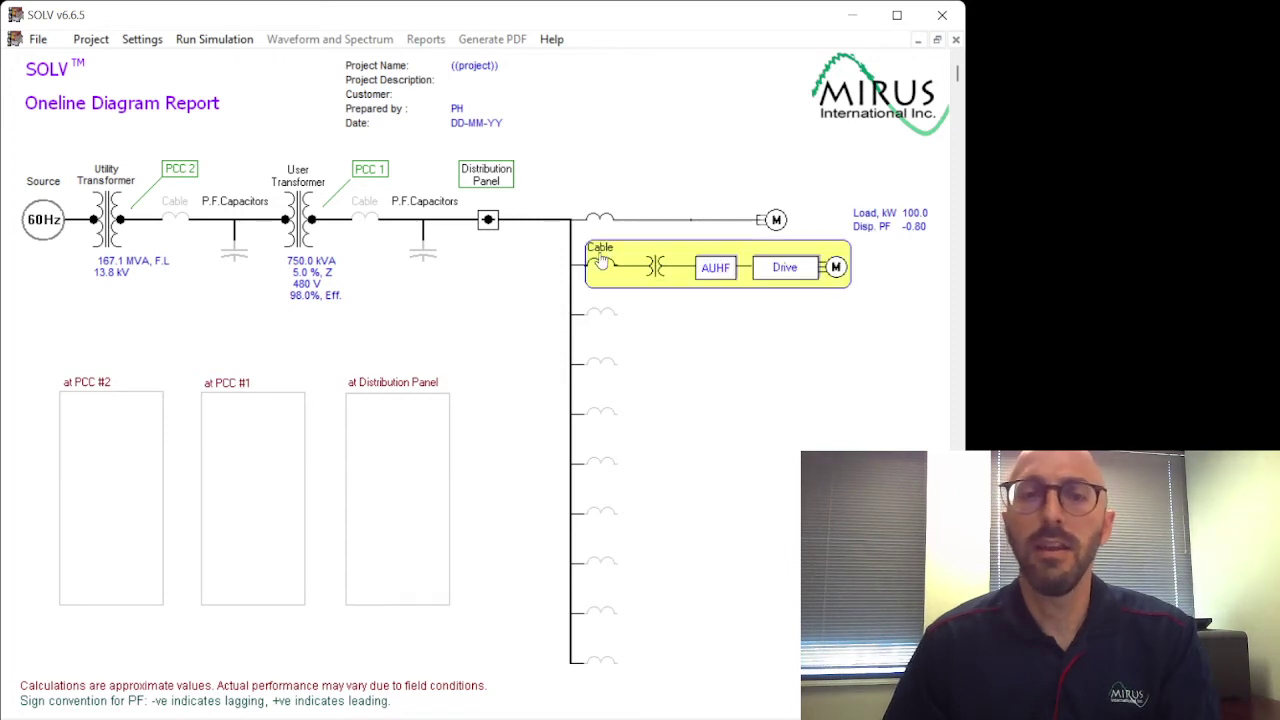
Step: In the drive branch's input data, choose a 200HP (150kW) motor rating at 100.0% loading
mouse_move(603, 268)
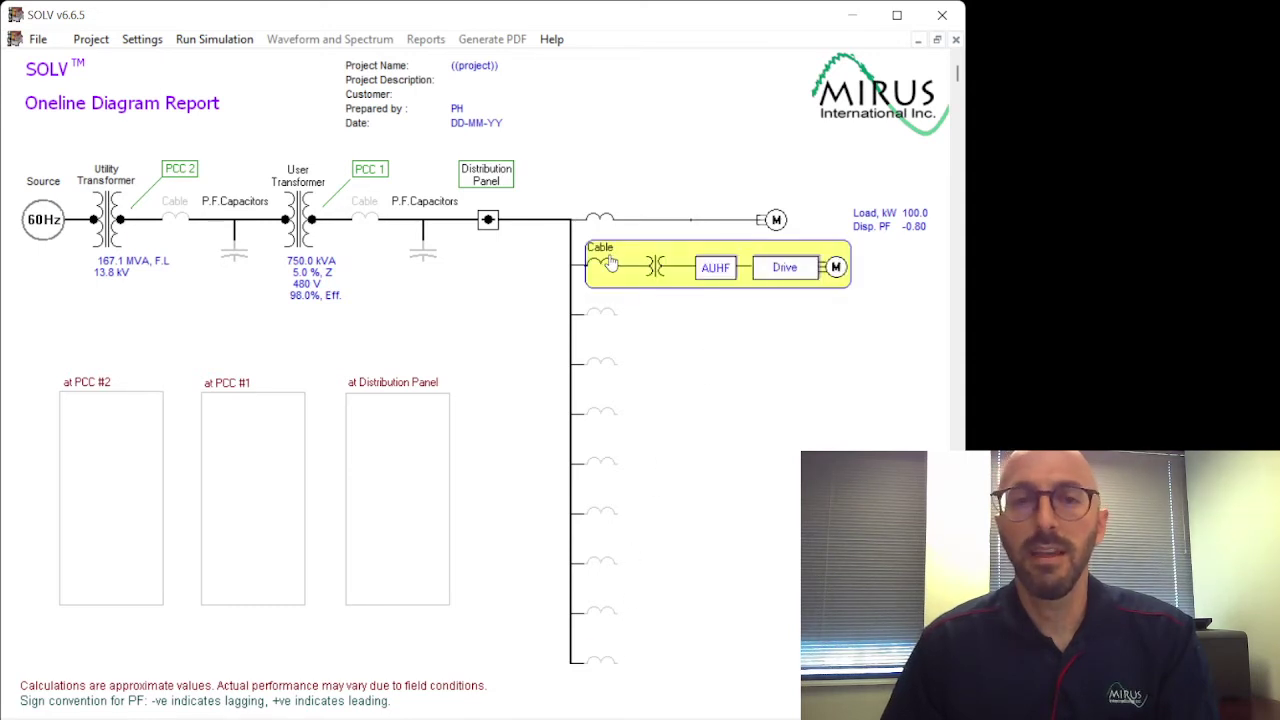
left_click(606, 263)
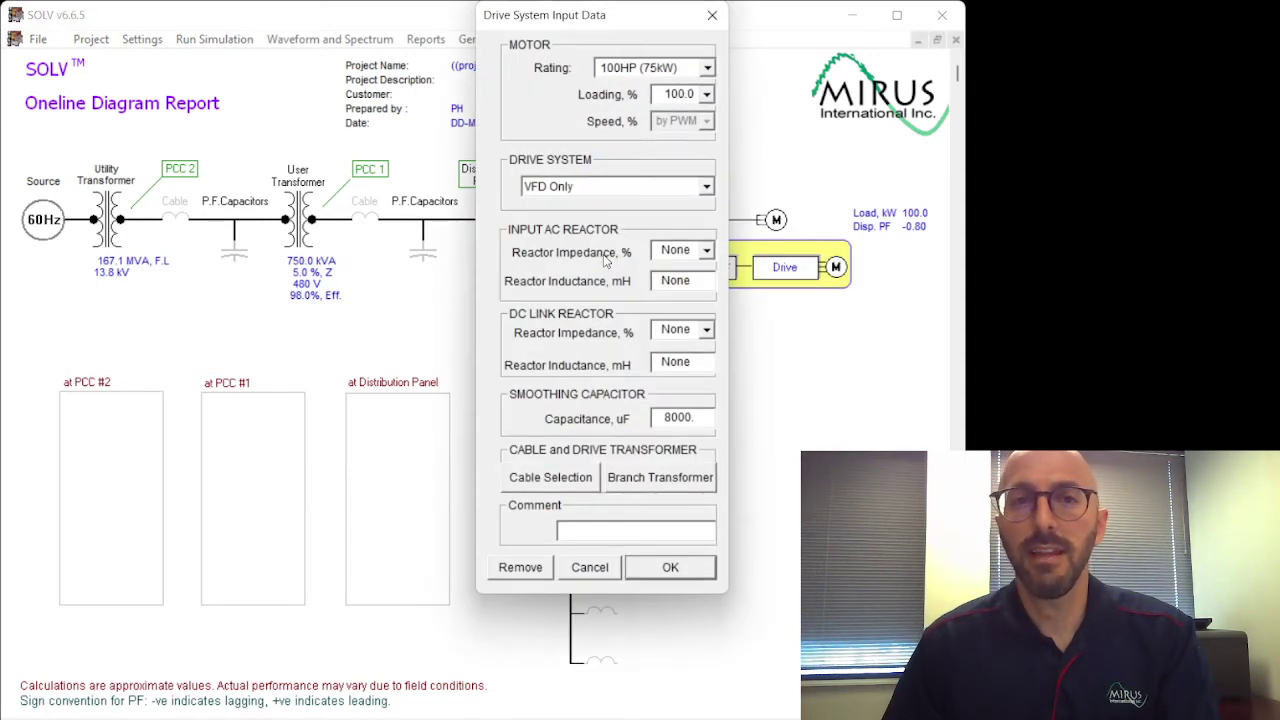
left_click_drag(540, 20, 542, 61)
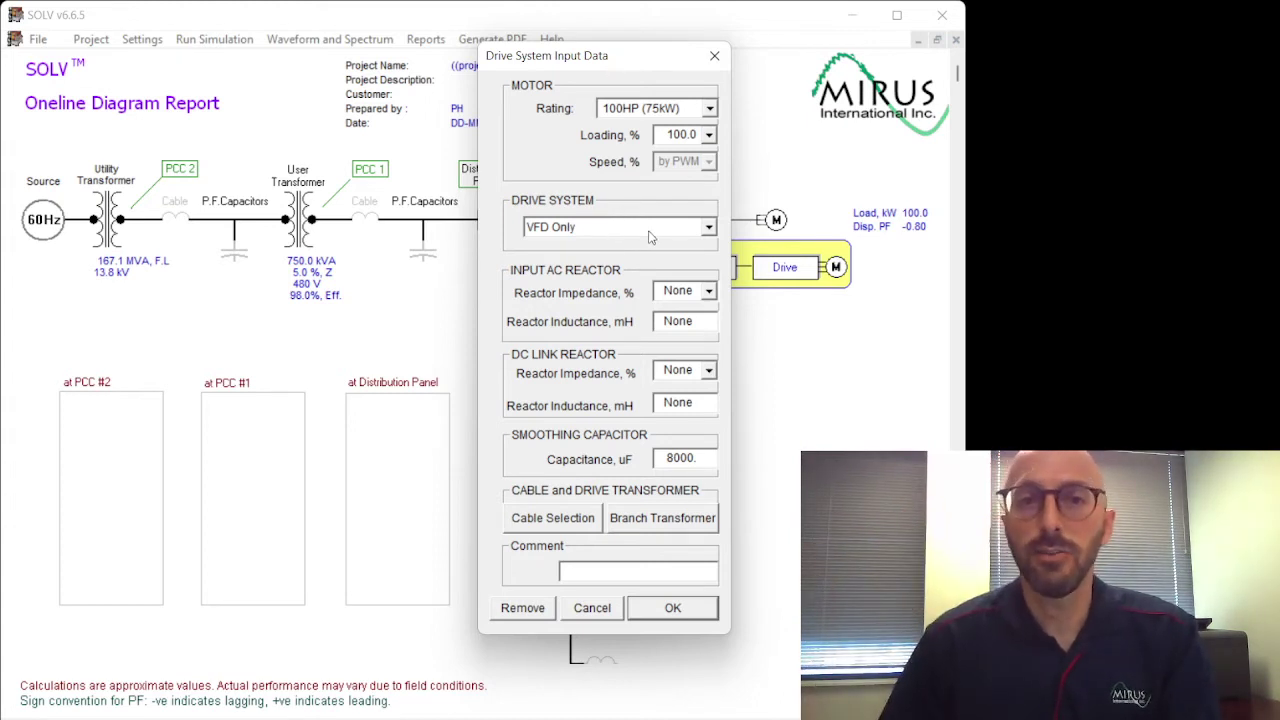
left_click(709, 109)
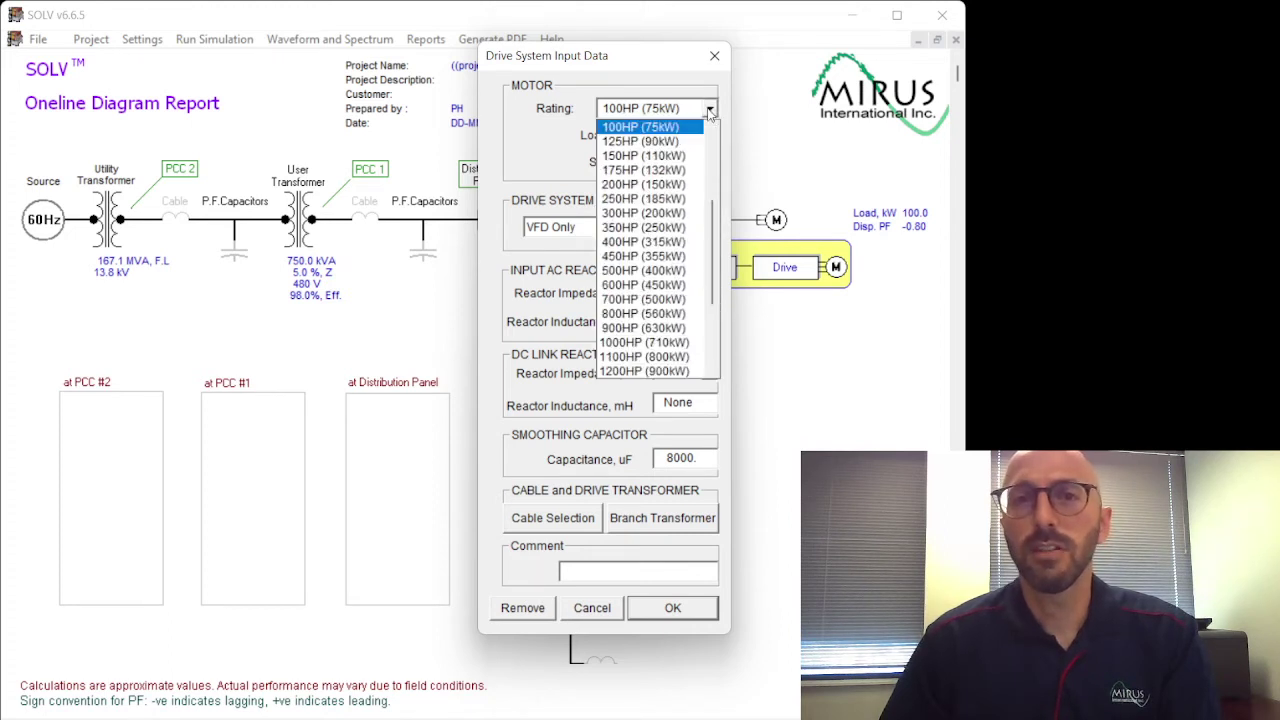
left_click(640, 186)
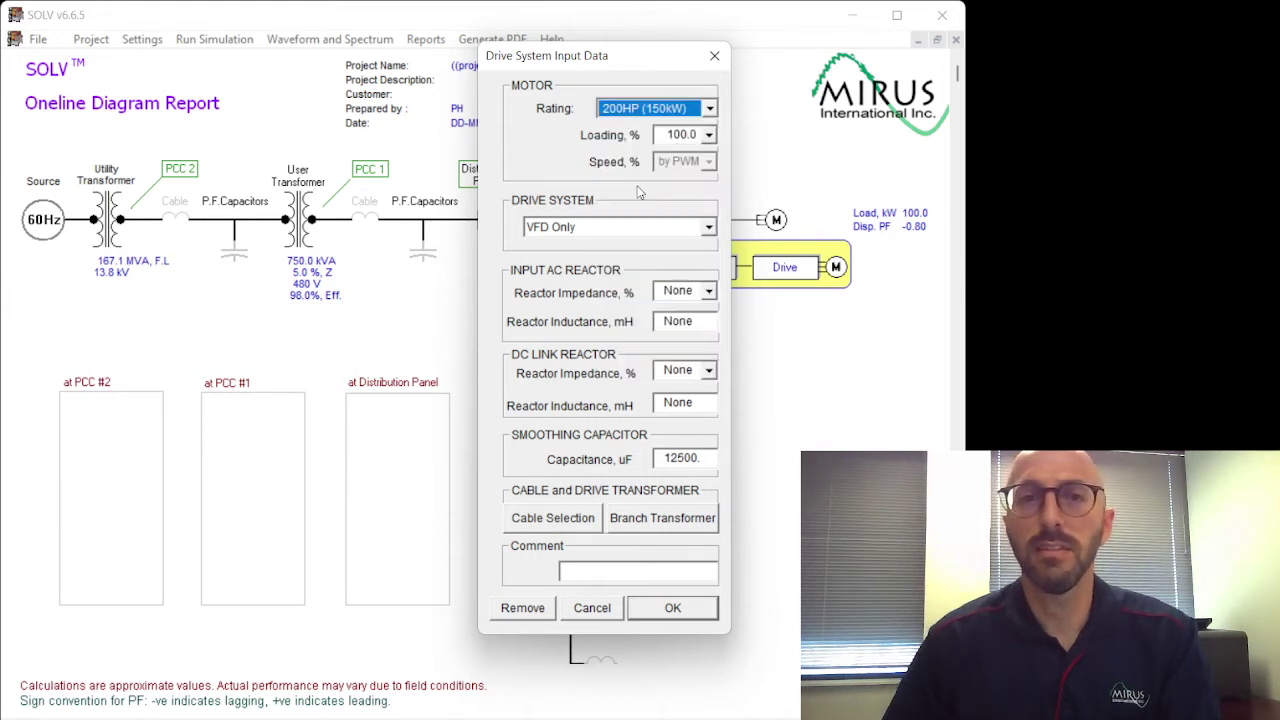
left_click(709, 136)
scroll(680, 180, "down", 2)
scroll(685, 170, "up", 2)
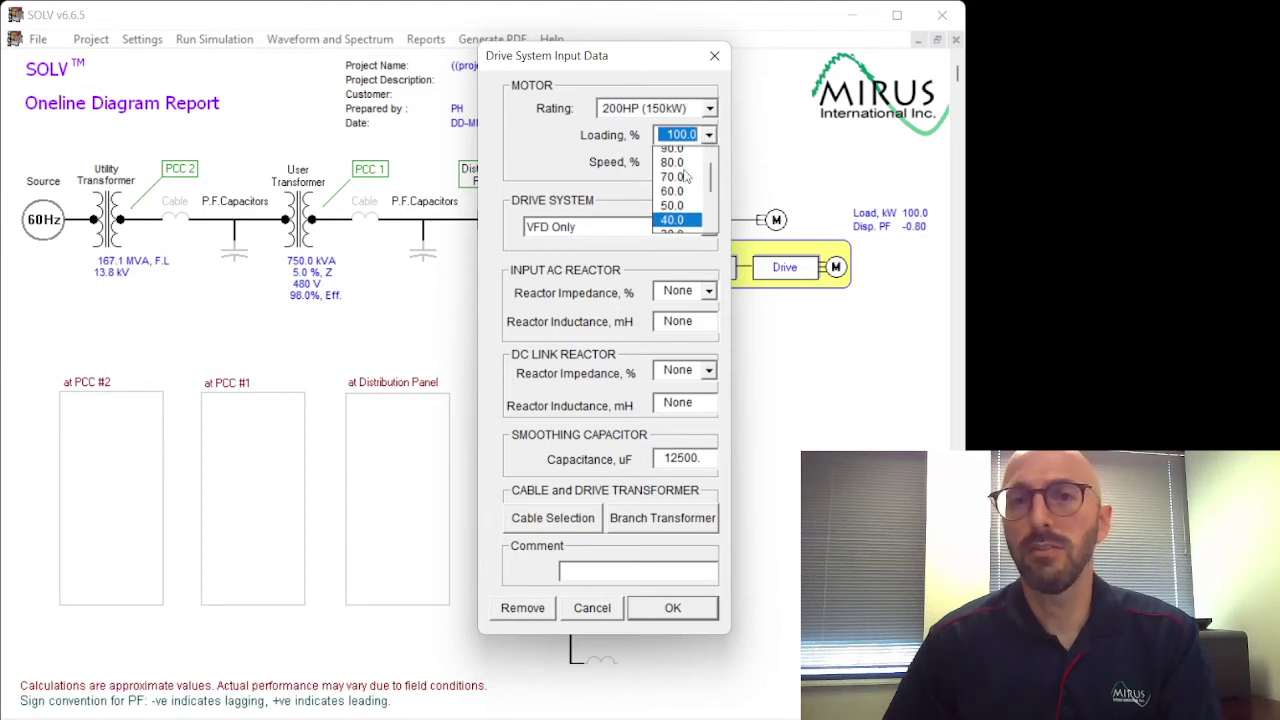
left_click(679, 155)
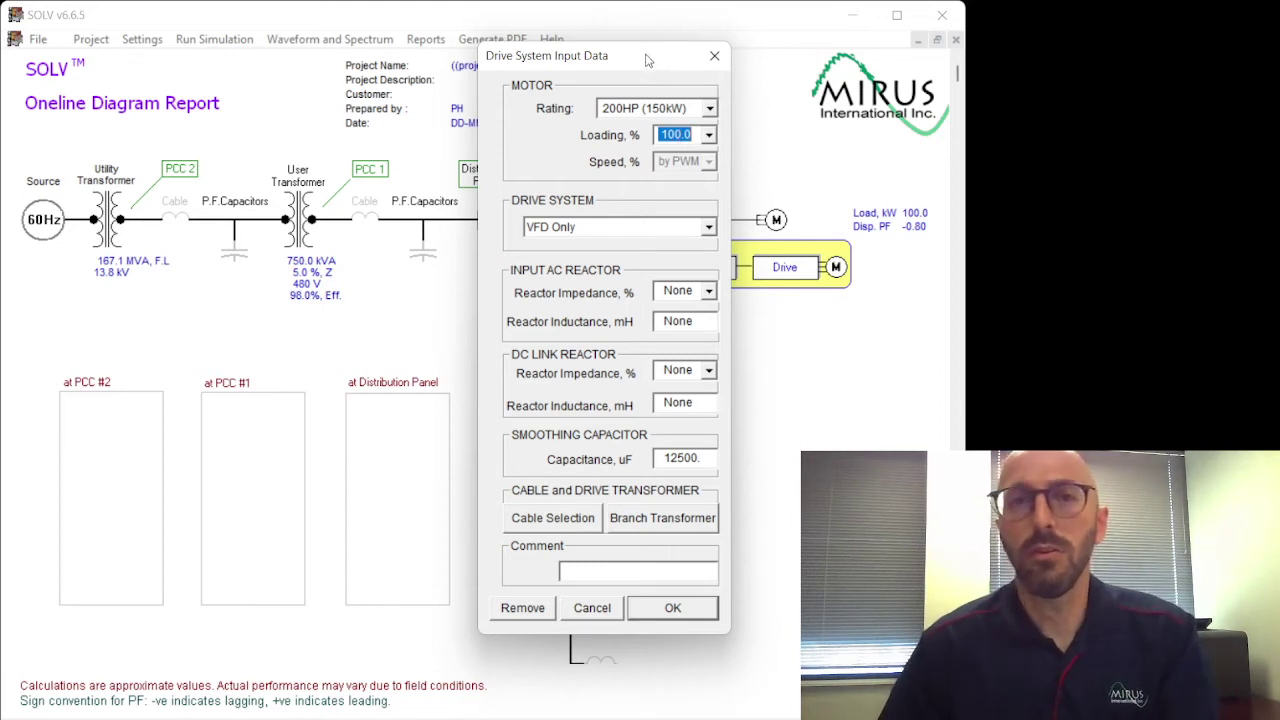
left_click_drag(646, 60, 648, 62)
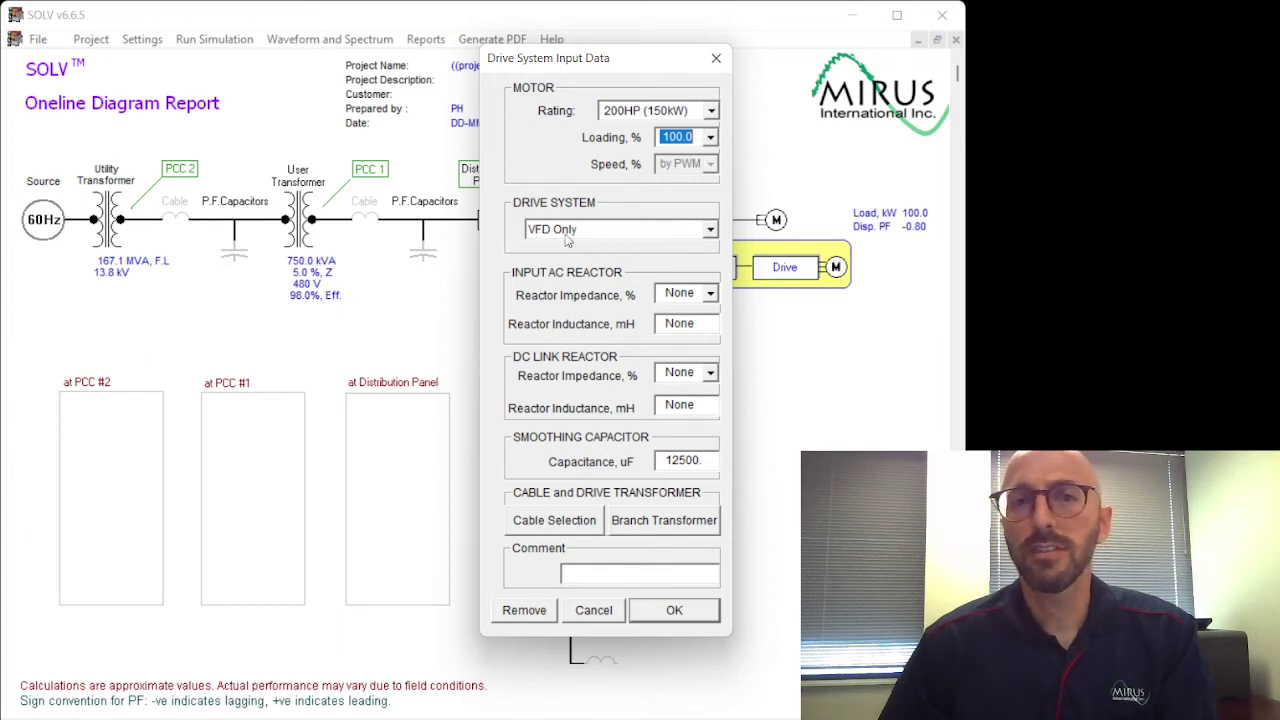
Step: Set the drive system to 12 Pulse System and check its detailed branch diagram
left_click(709, 231)
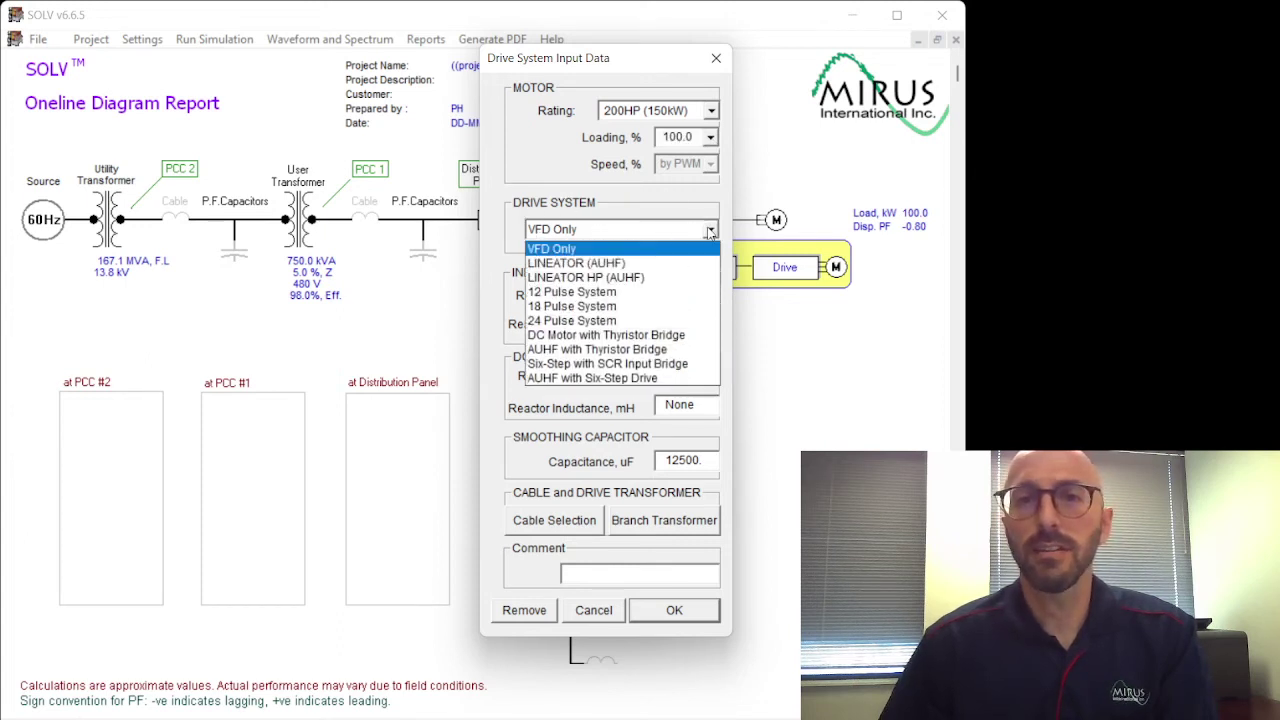
left_click(598, 295)
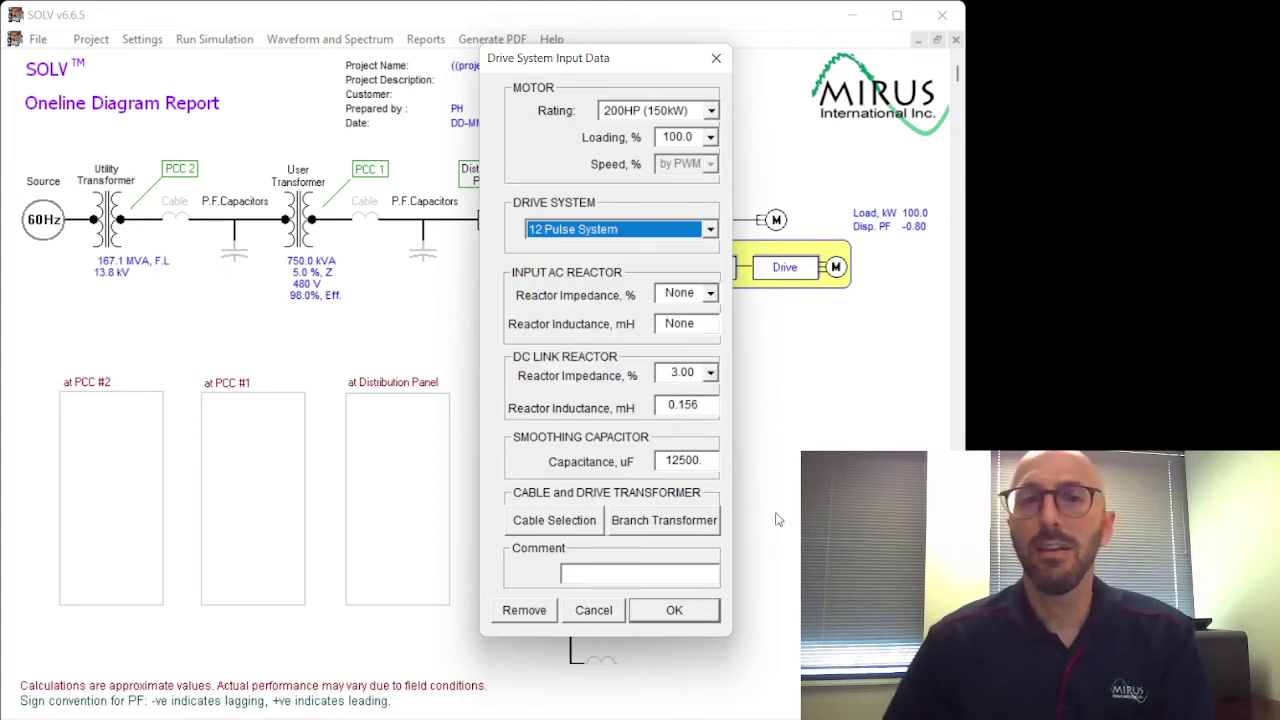
left_click(674, 610)
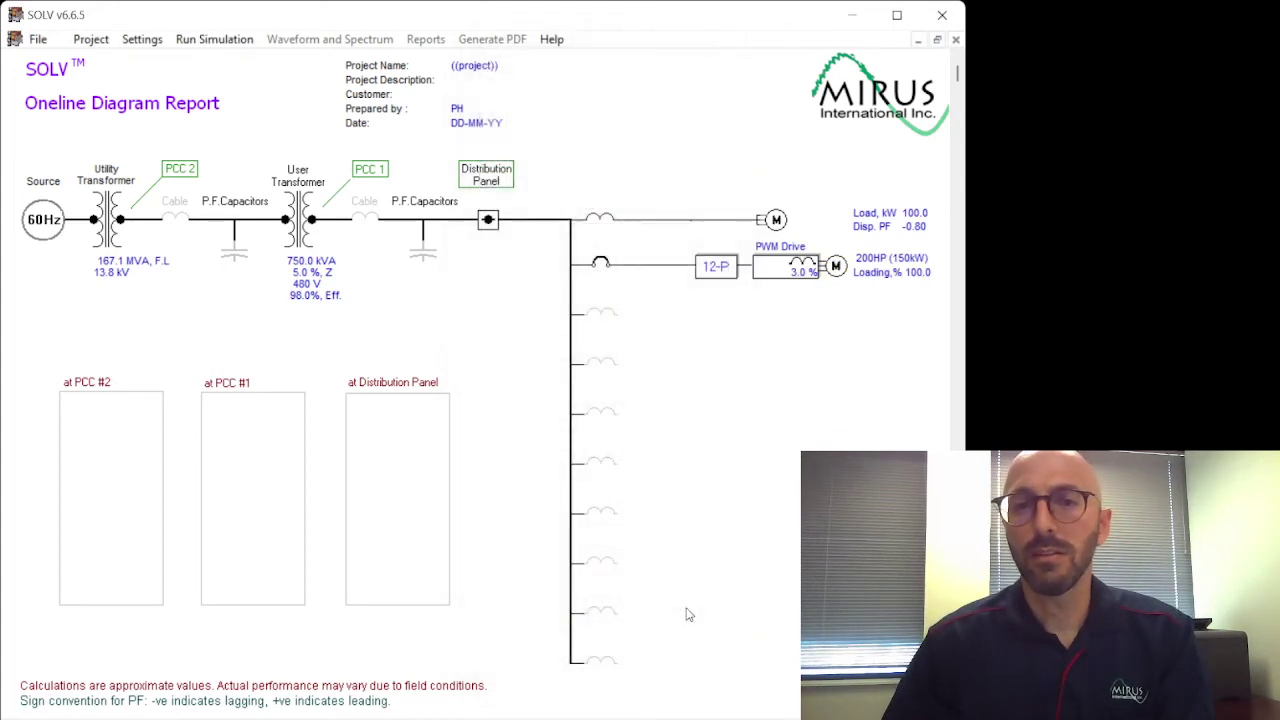
left_click(714, 268)
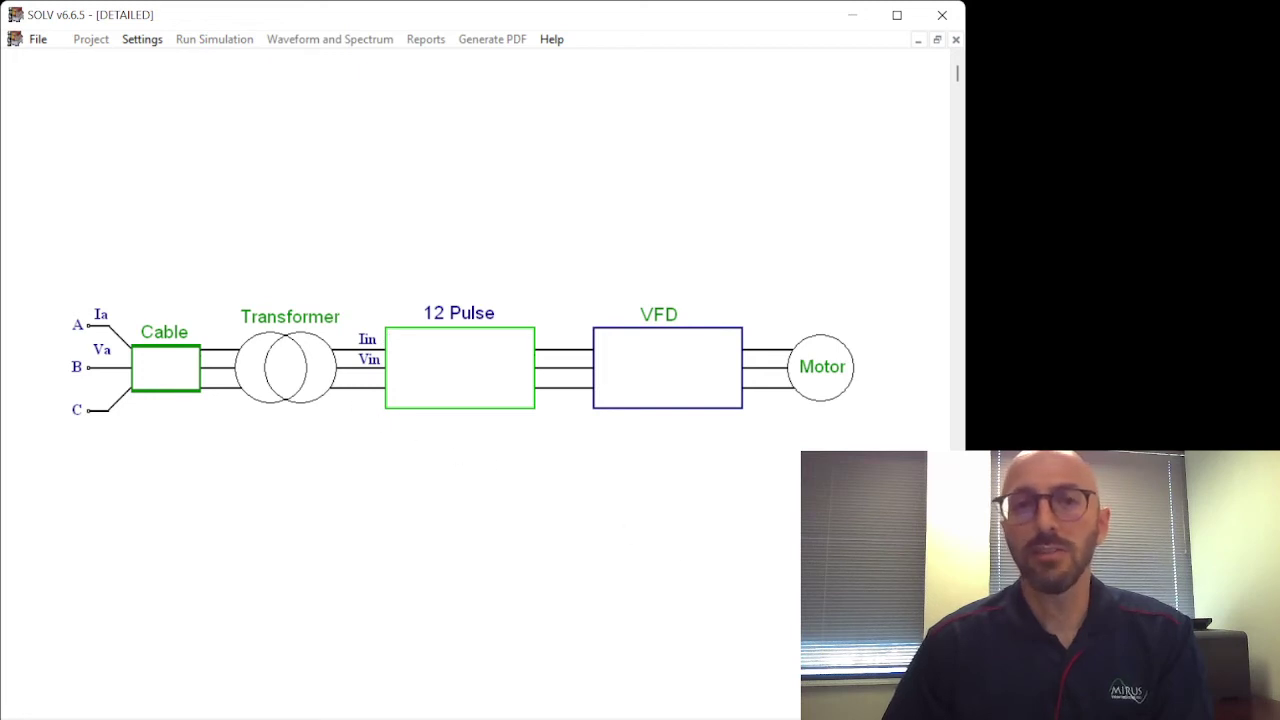
key("Escape")
left_click(784, 276)
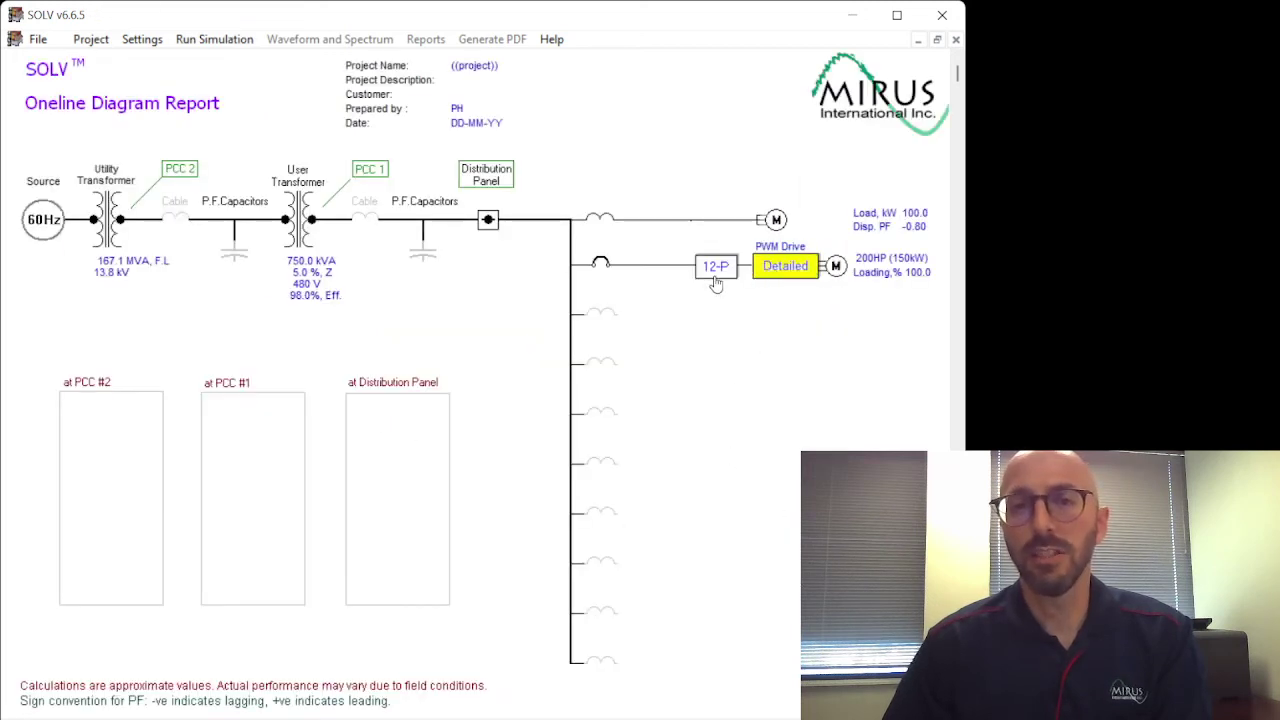
Step: Reopen the 200HP drive's settings and change its drive system to VFD Only
left_click(603, 266)
left_click(658, 187)
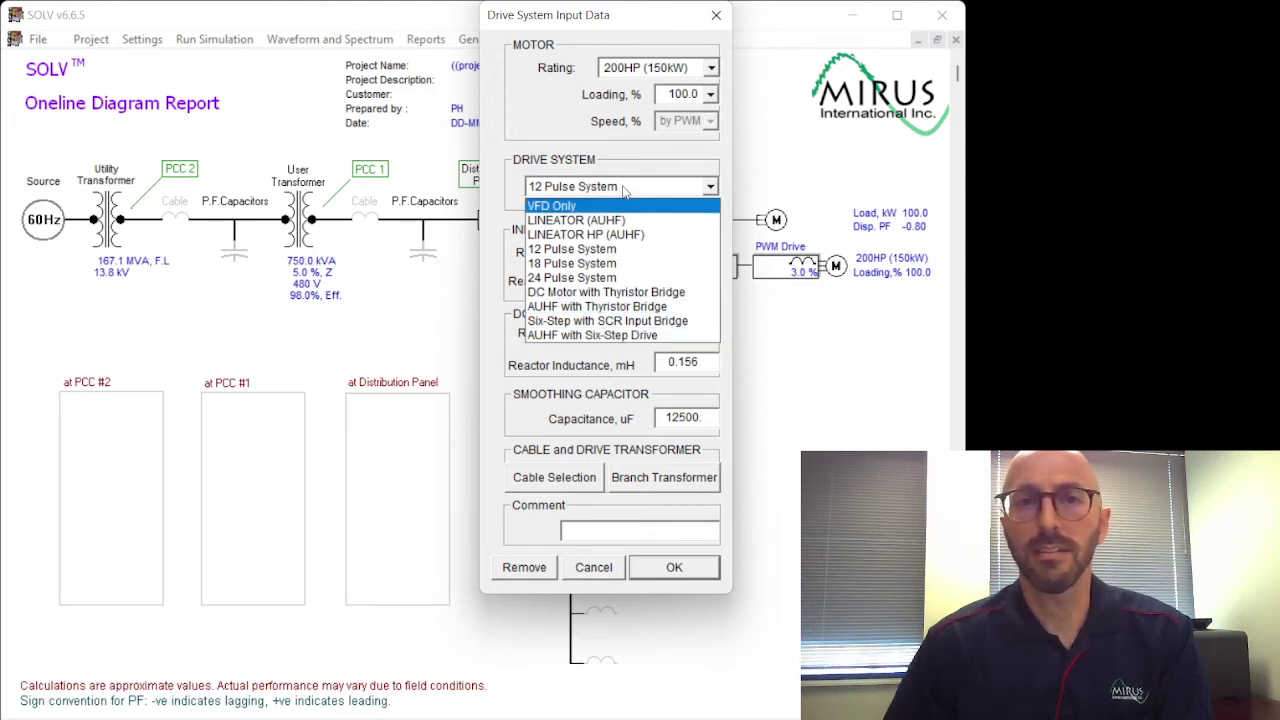
left_click(576, 206)
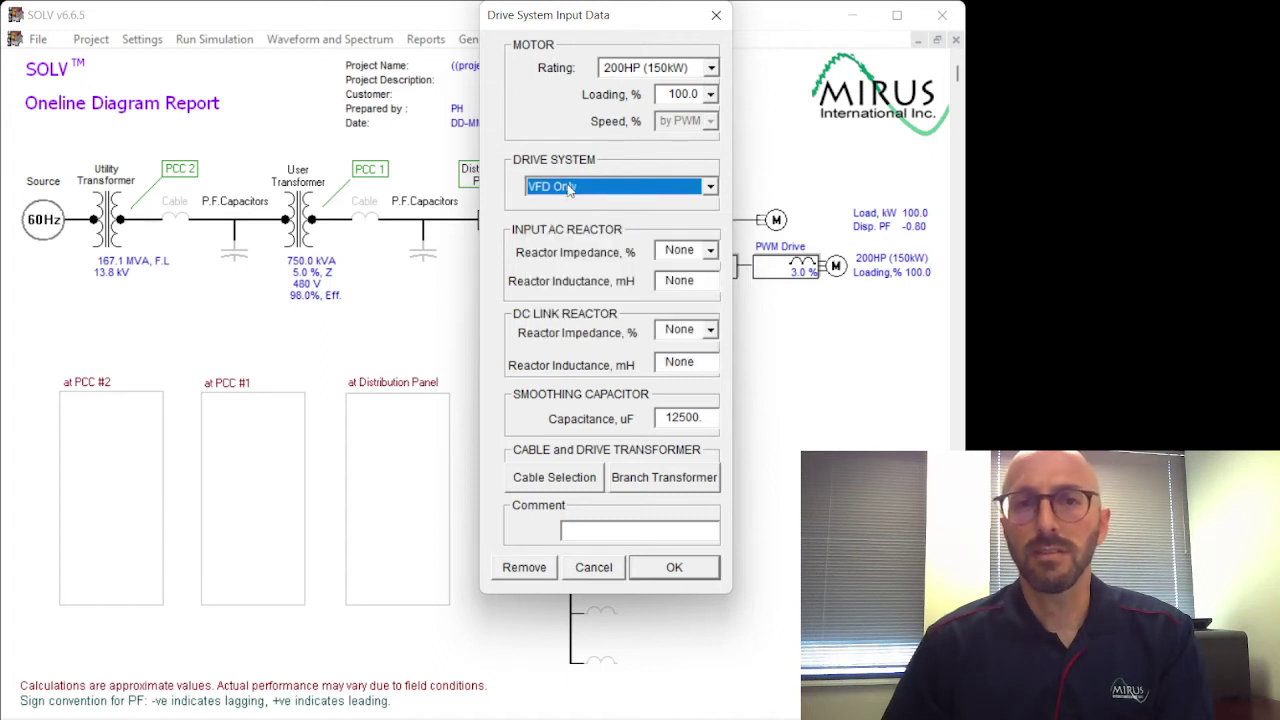
Step: Set the DC link reactor impedance to 2.0% (0.104 mH) after a trial inductance entry of 0.1
left_click(709, 334)
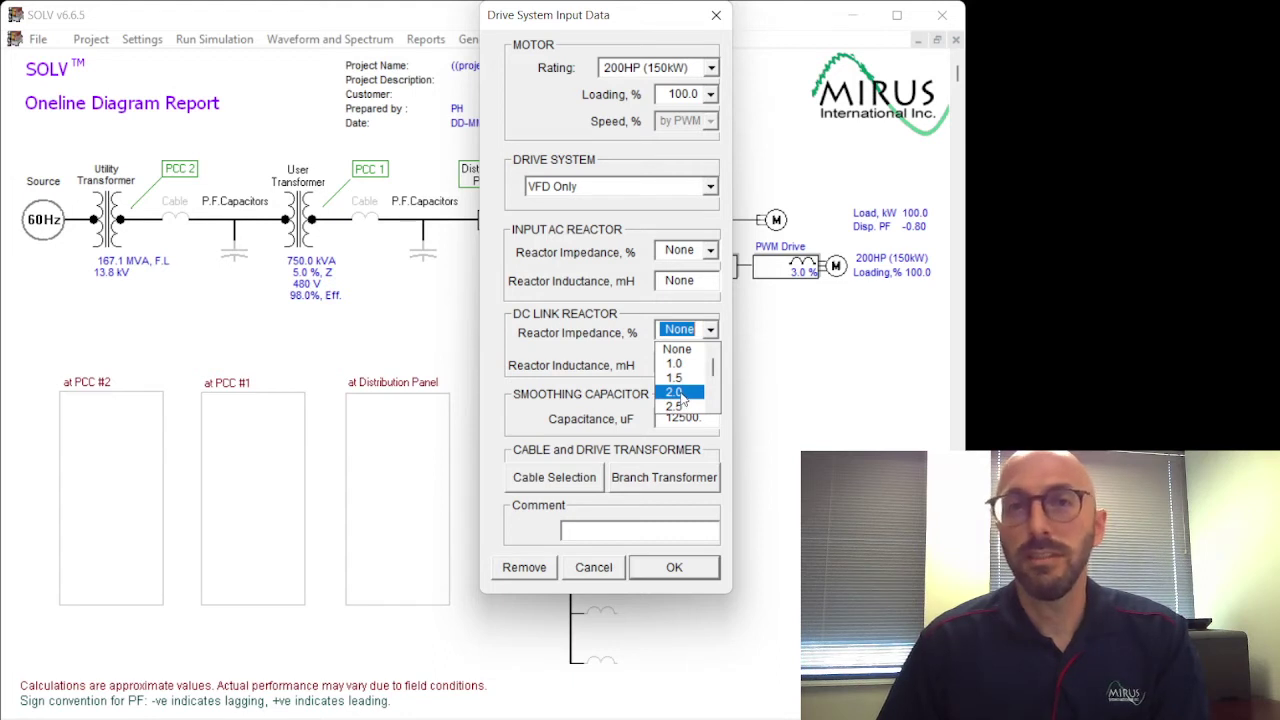
left_click(680, 392)
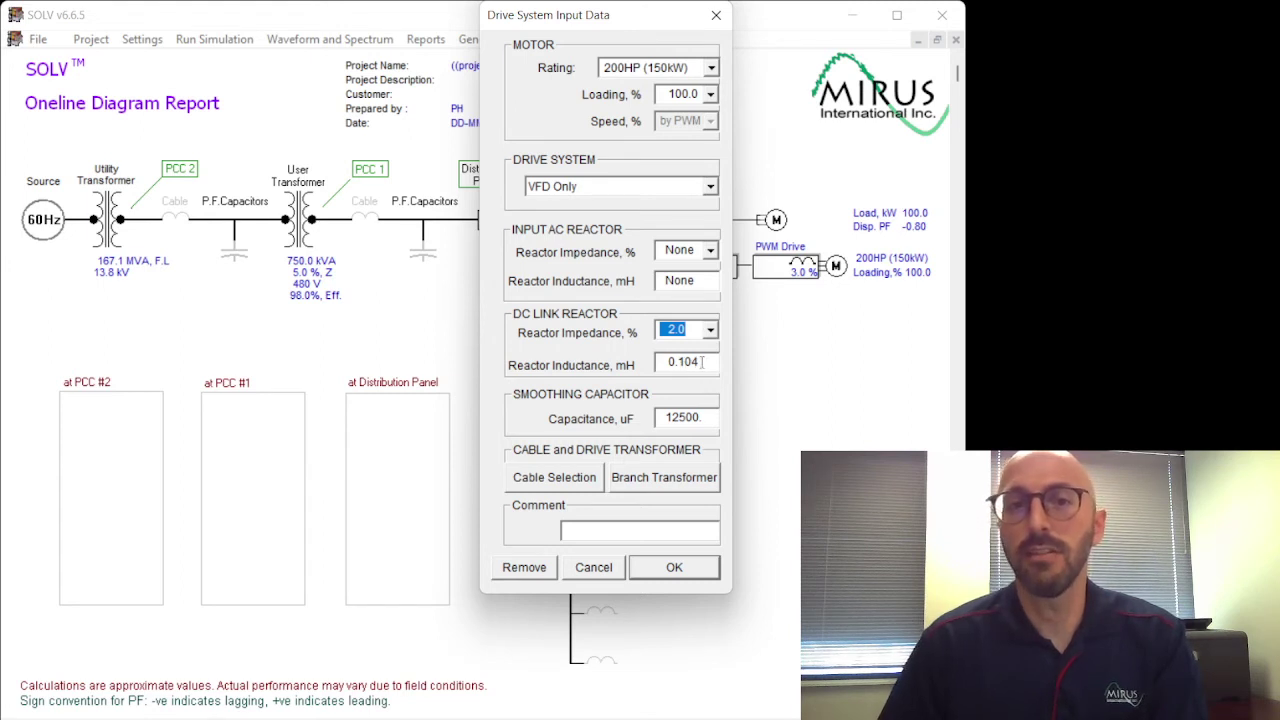
left_click(708, 362)
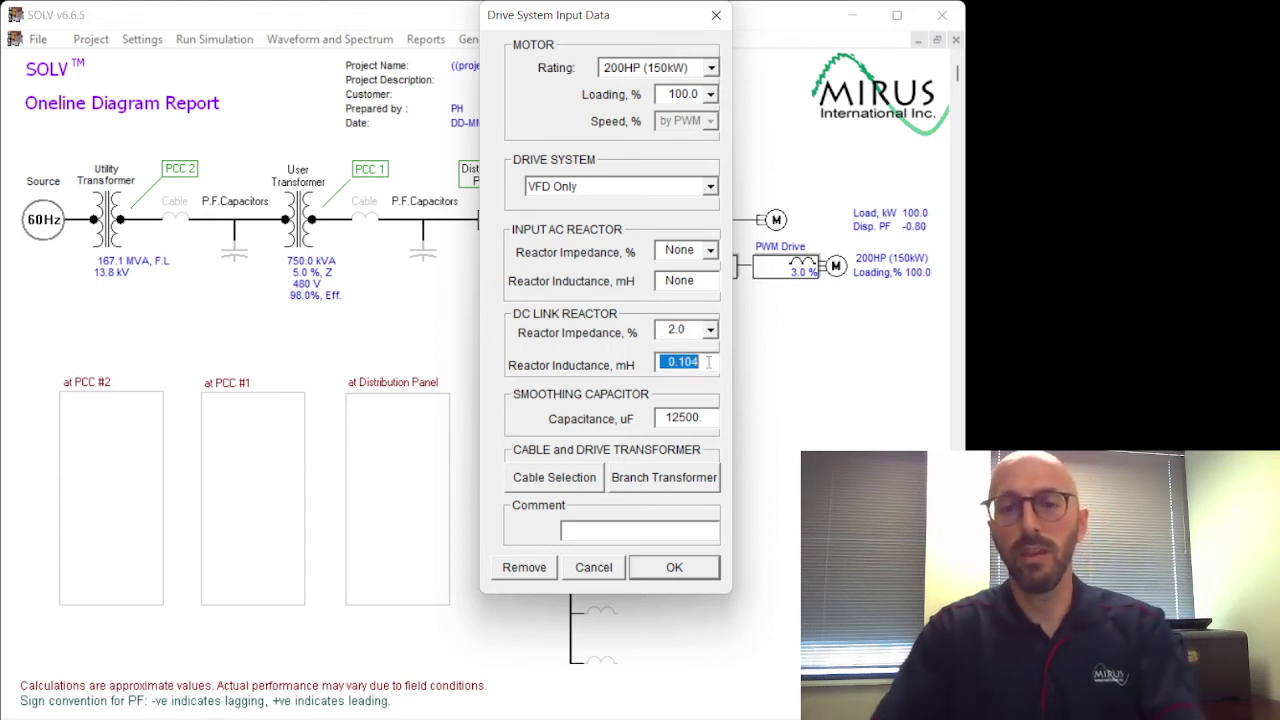
type("0")
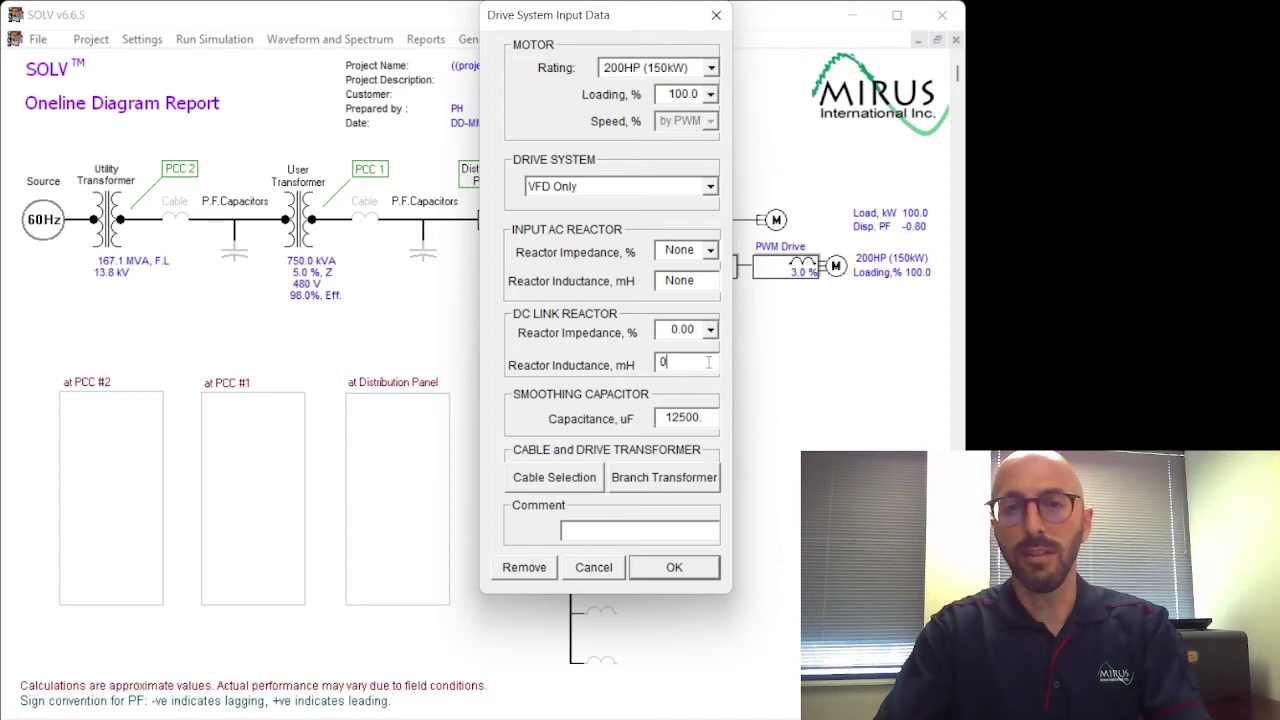
type(".1")
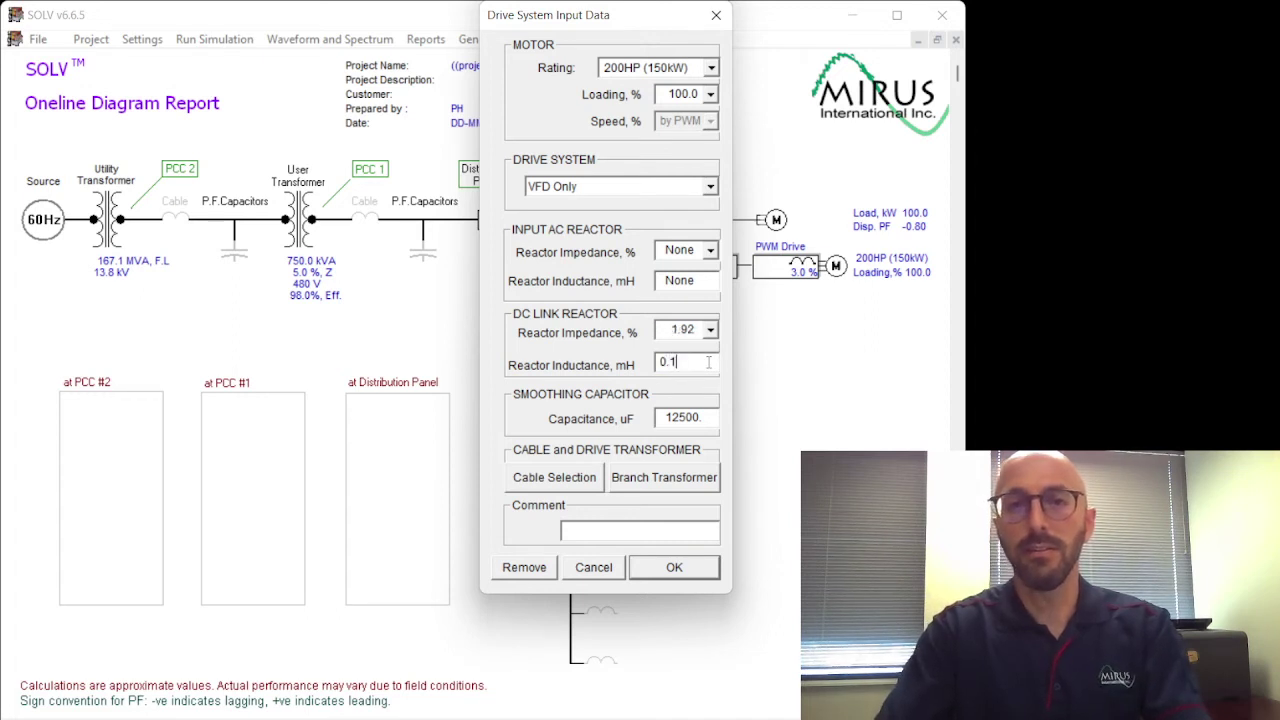
left_click(709, 331)
left_click(709, 331)
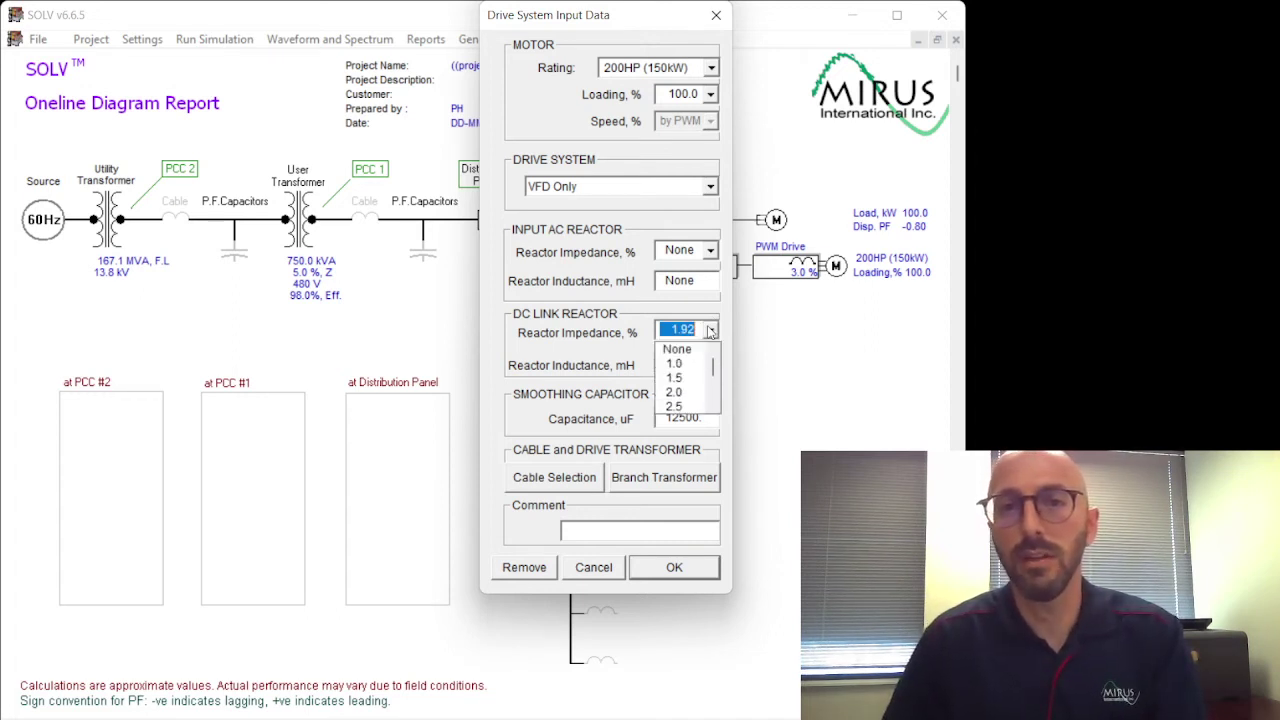
left_click(680, 373)
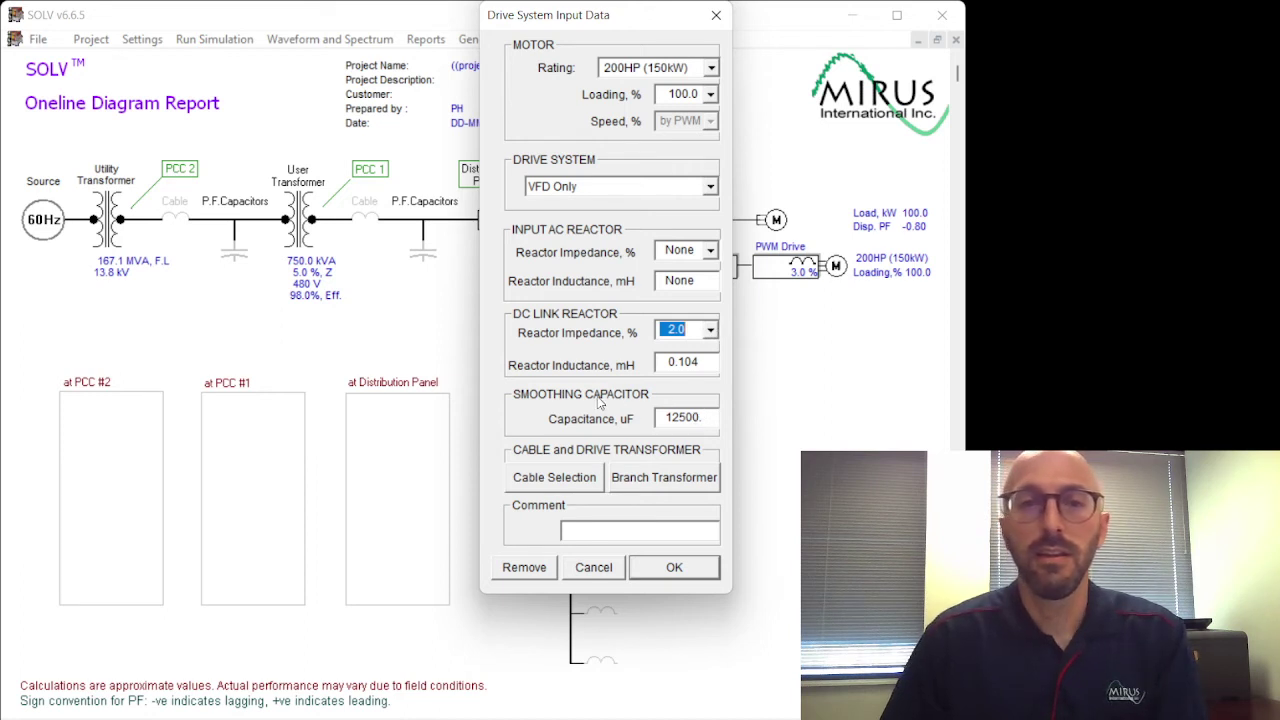
left_click(699, 418)
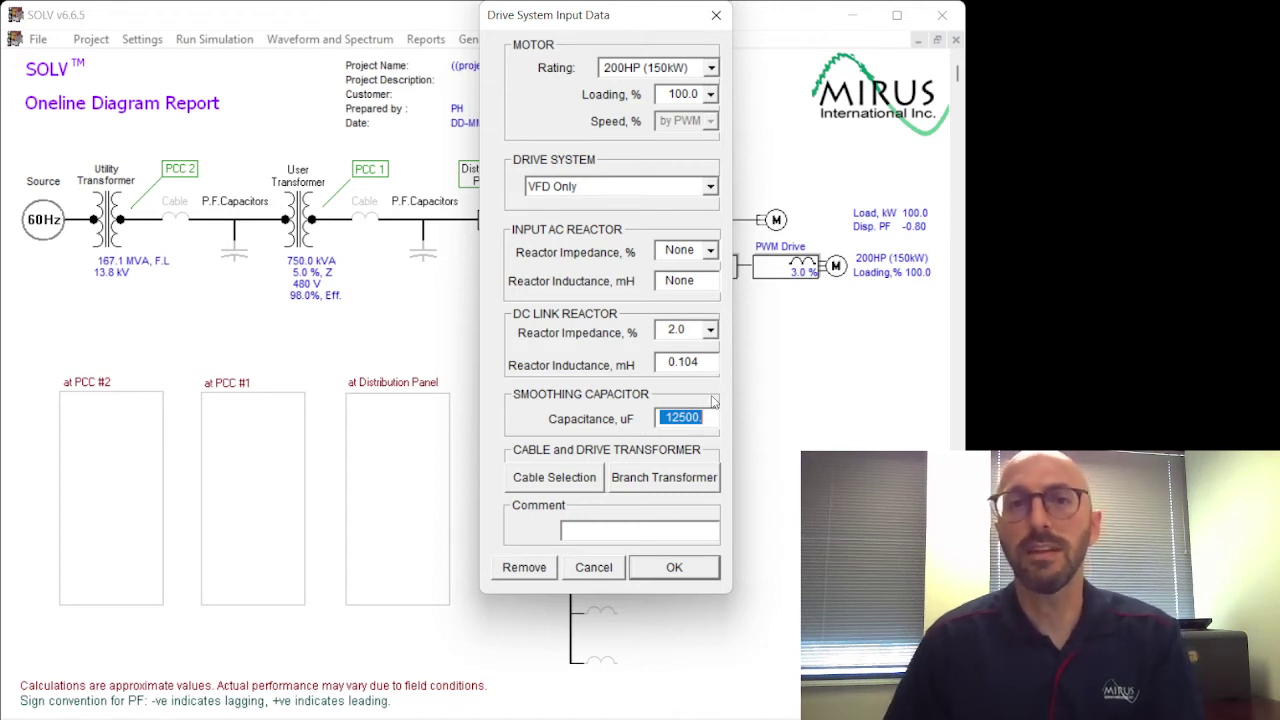
left_click(709, 69)
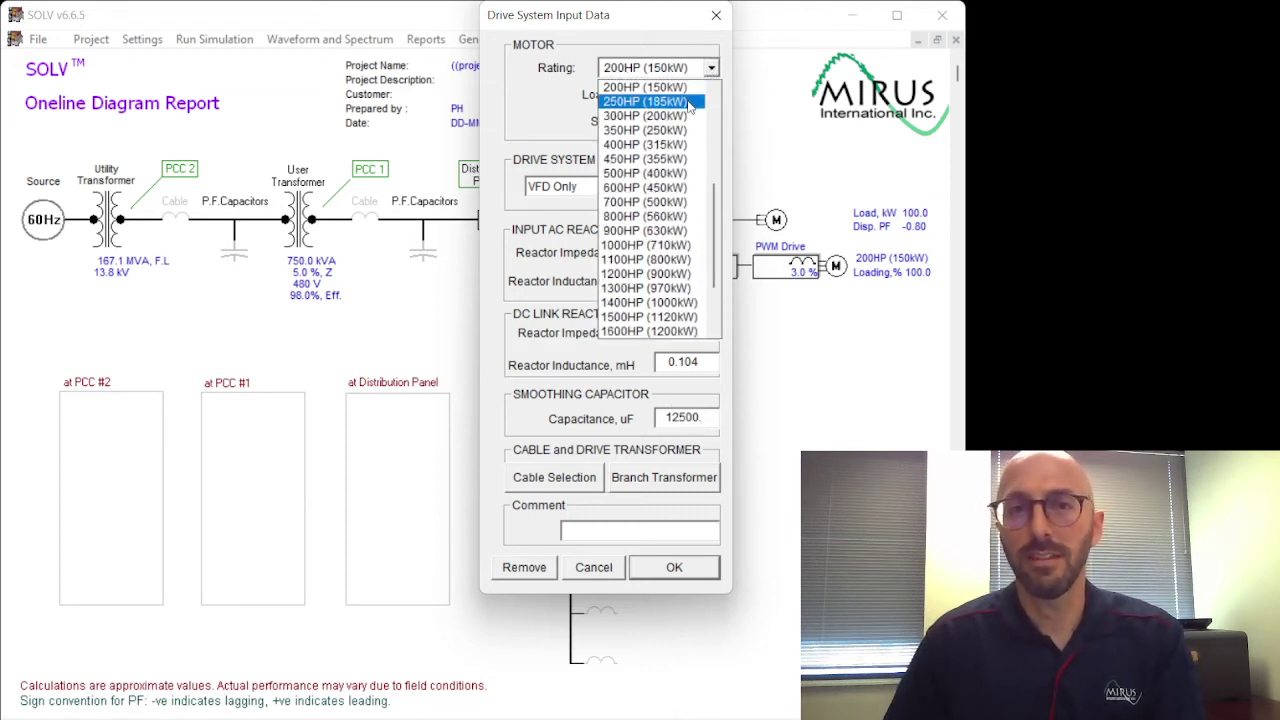
left_click(577, 50)
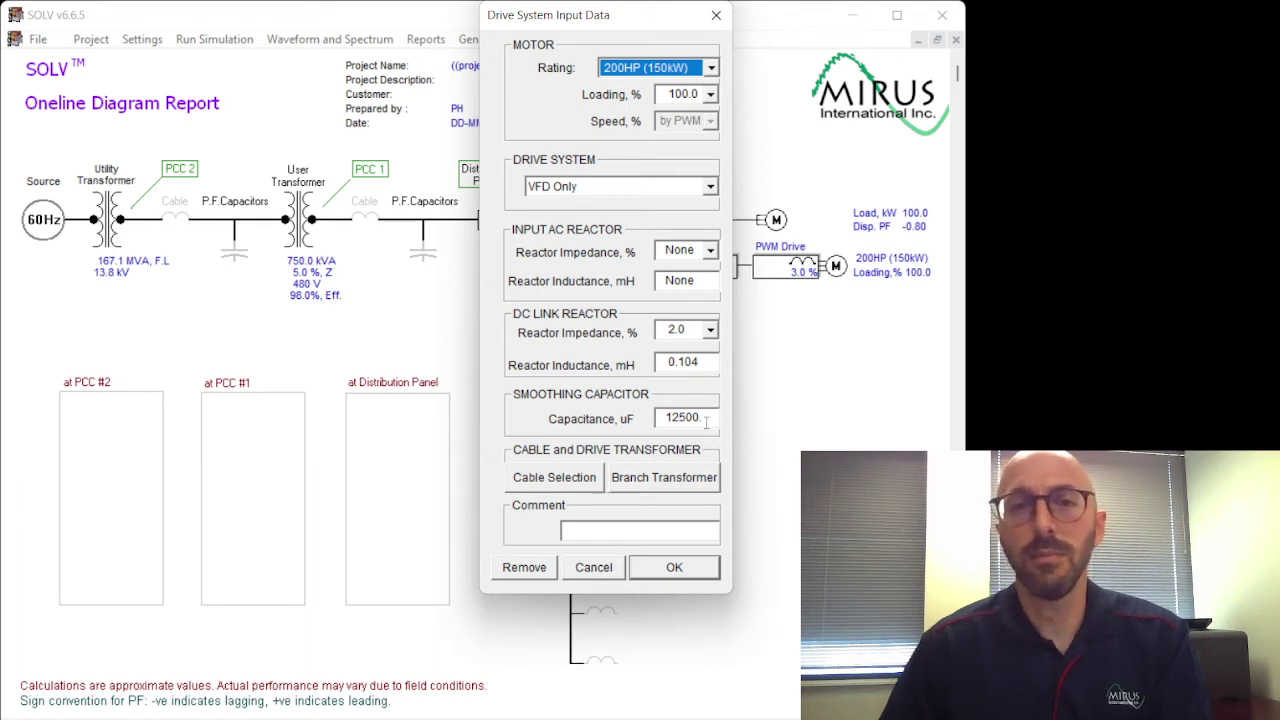
left_click_drag(714, 417, 660, 420)
left_click(716, 421)
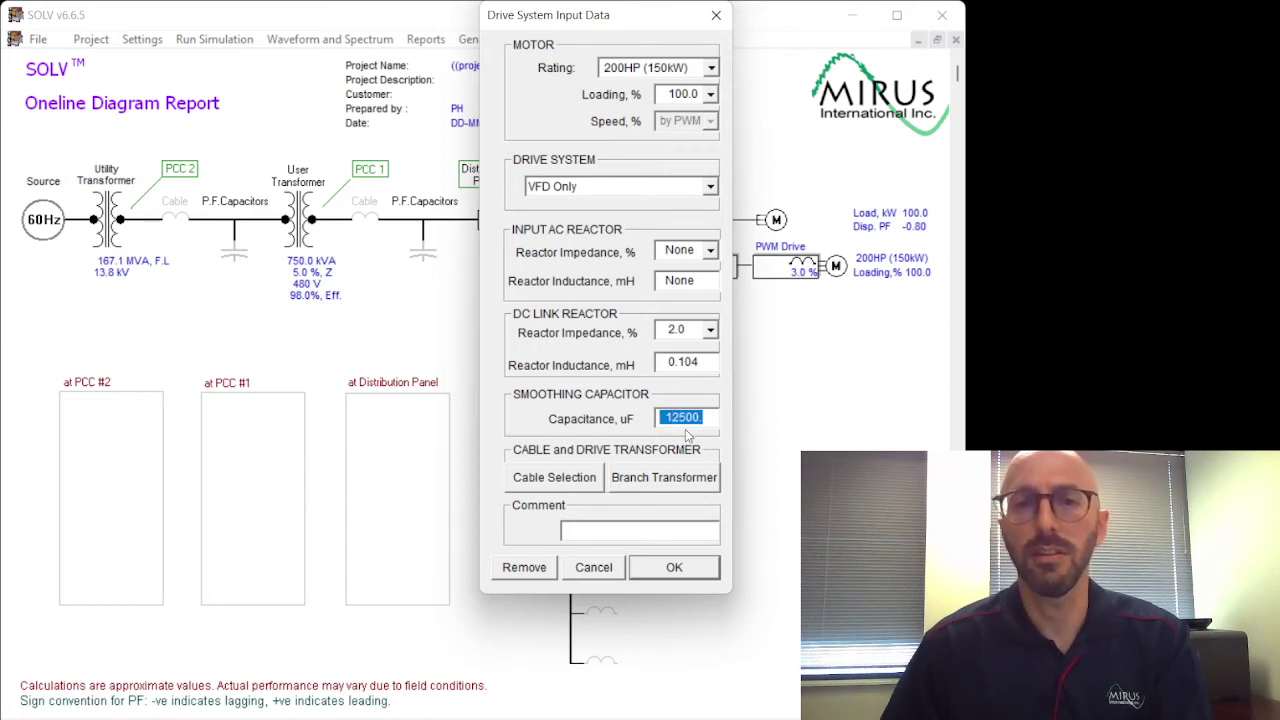
left_click(555, 479)
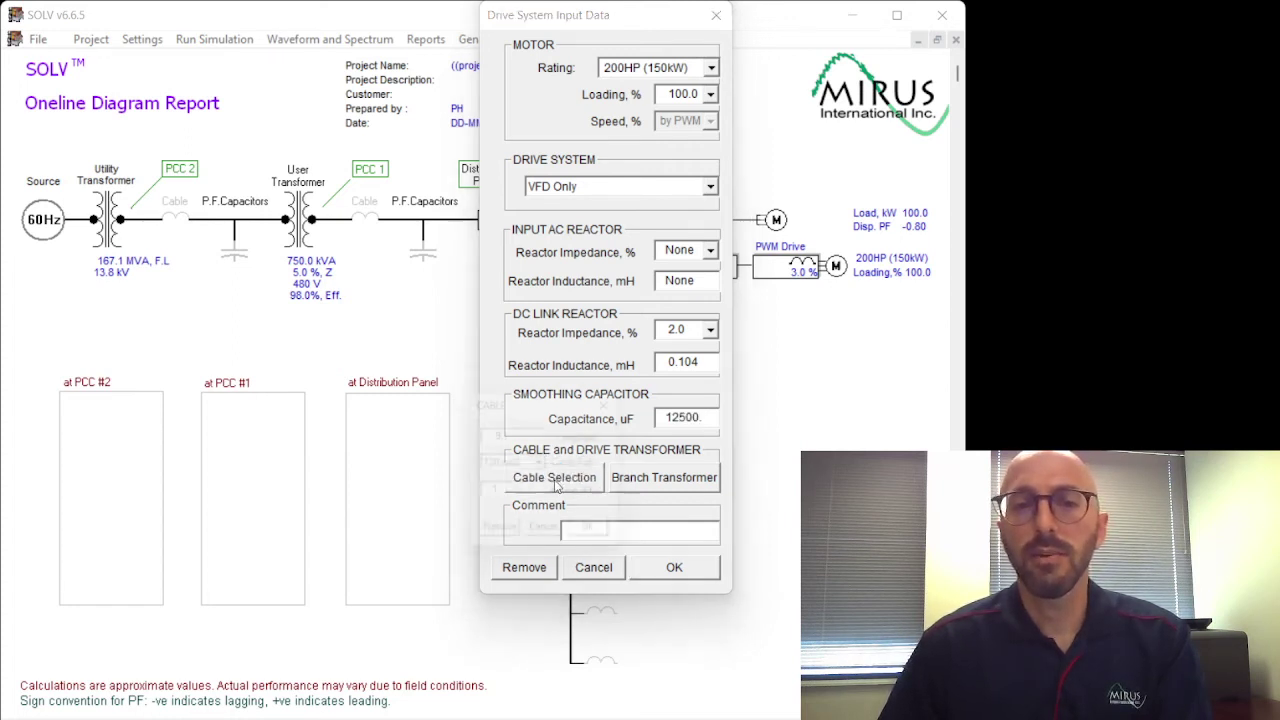
left_click_drag(558, 406, 532, 359)
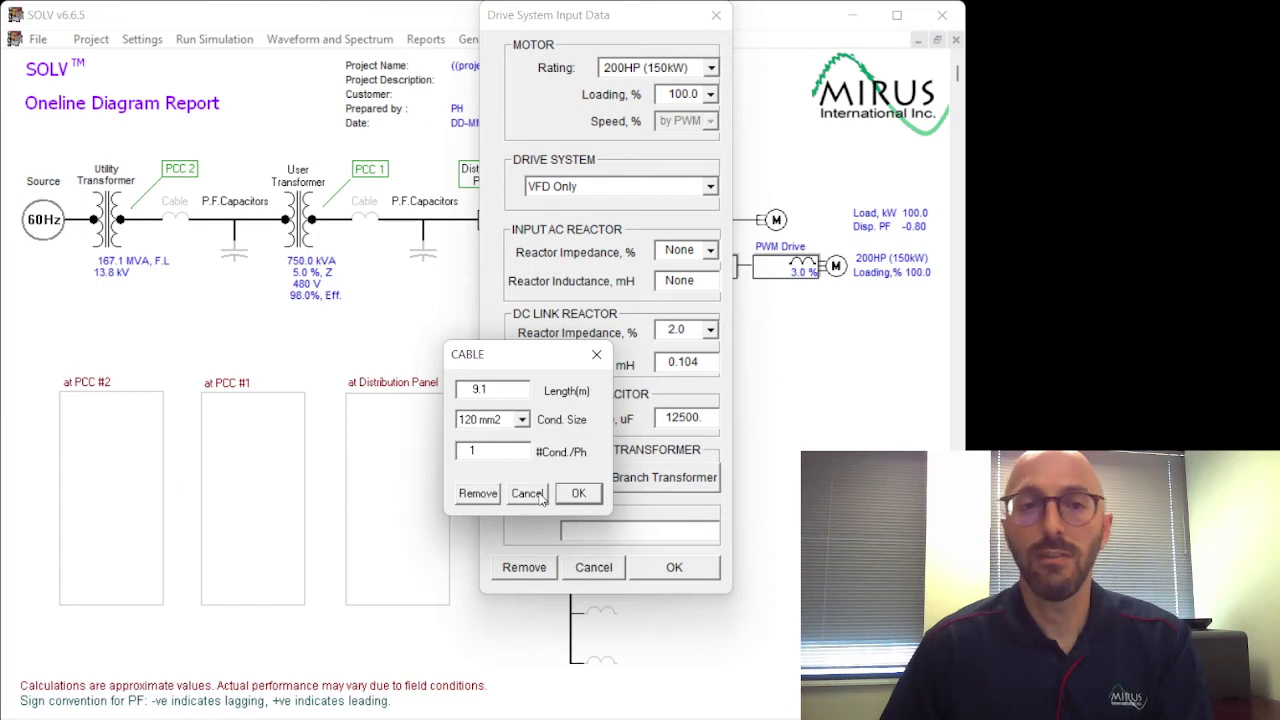
left_click(577, 496)
left_click(664, 478)
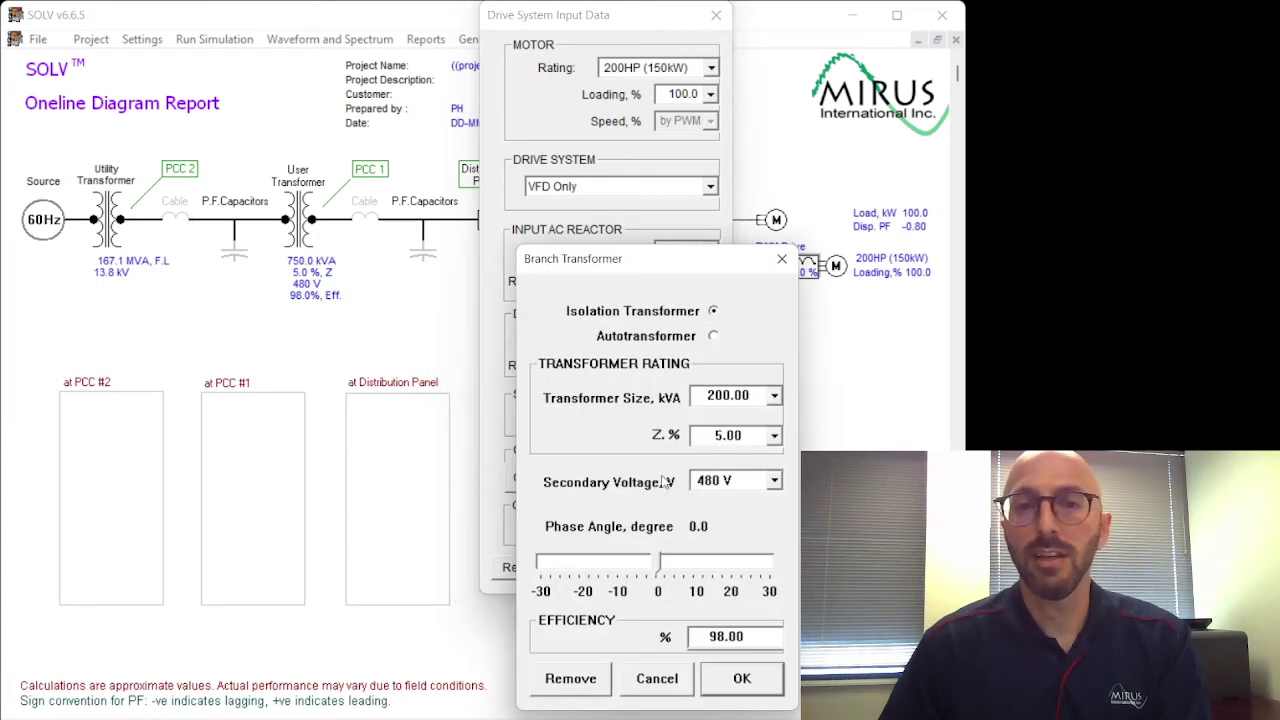
left_click_drag(683, 265, 562, 167)
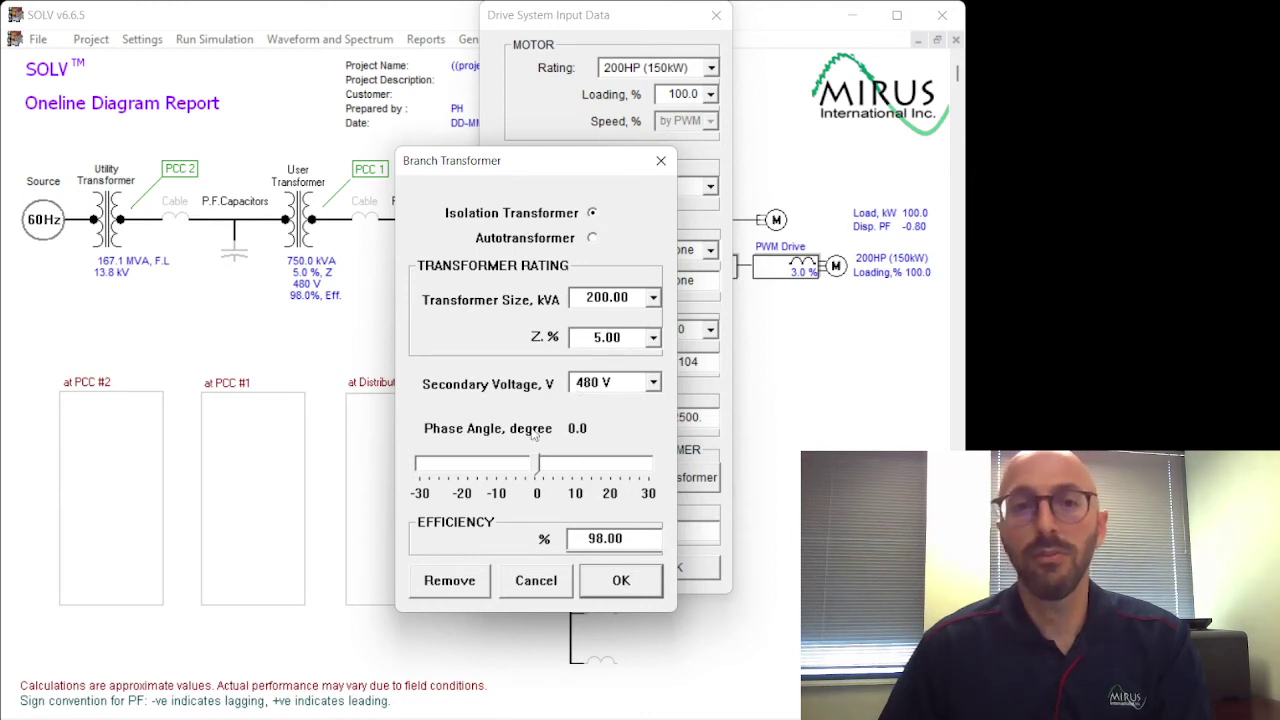
mouse_move(538, 468)
left_mouse_down()
mouse_move(629, 468)
mouse_move(537, 472)
left_mouse_up()
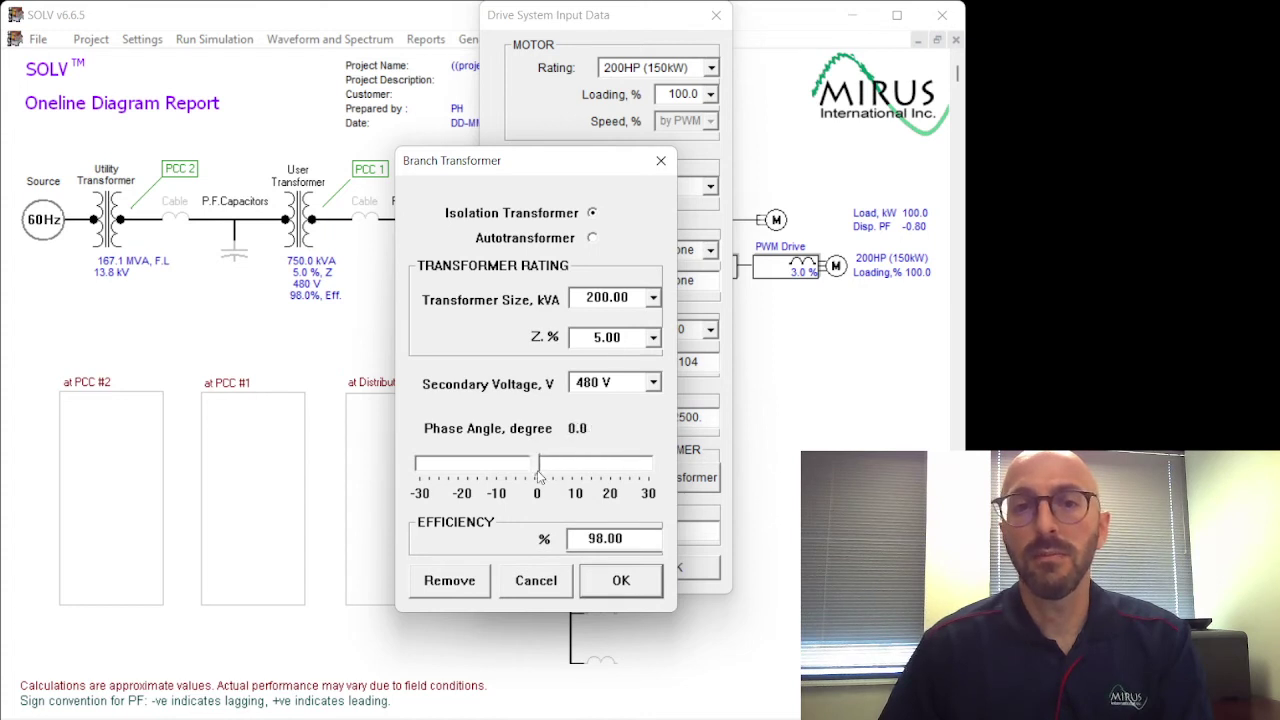
left_click_drag(528, 167, 537, 110)
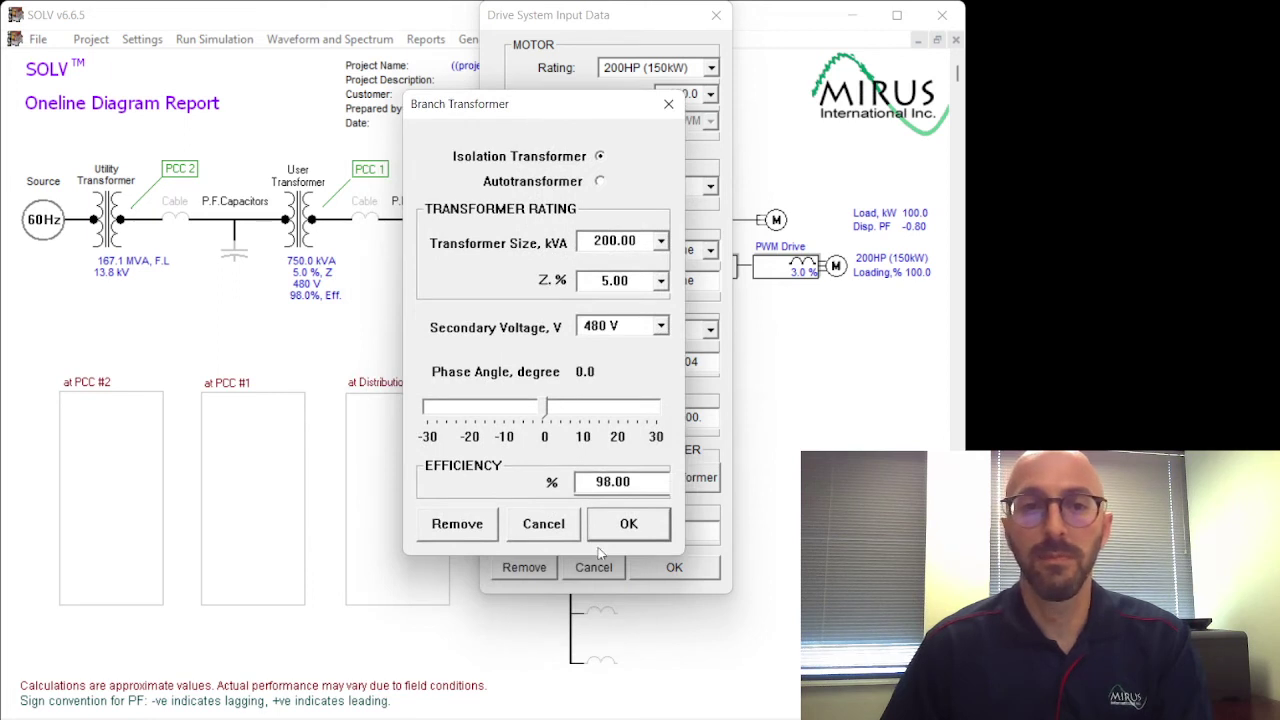
left_click(456, 523)
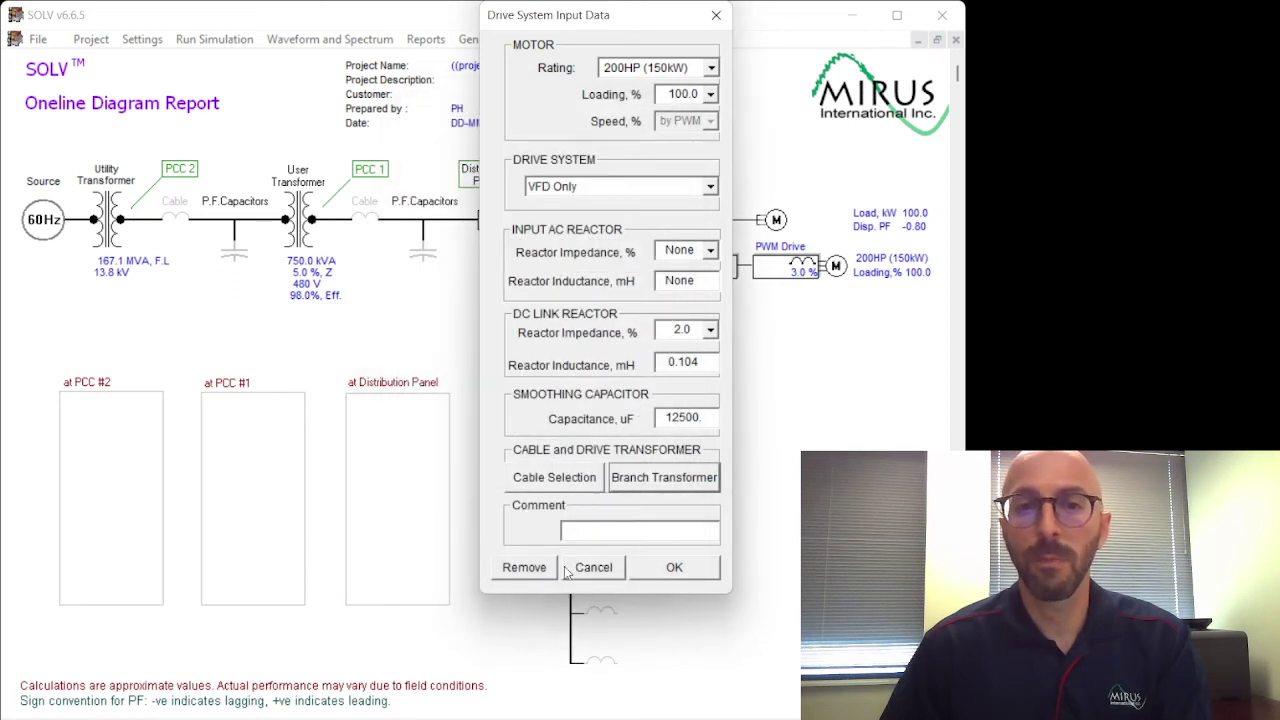
Step: Add a PWM drive on the empty third feeder rated 200HP (150kW) with a 2.0% DC link reactor
left_click(686, 569)
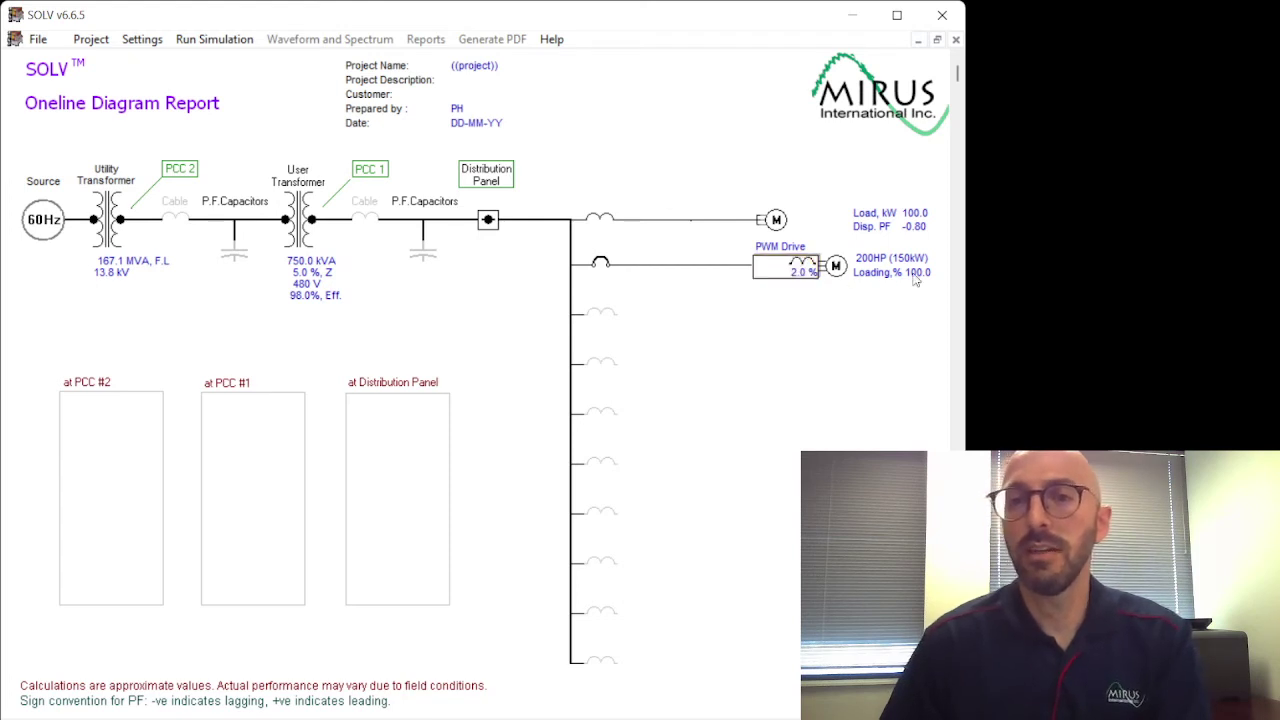
left_click(597, 314)
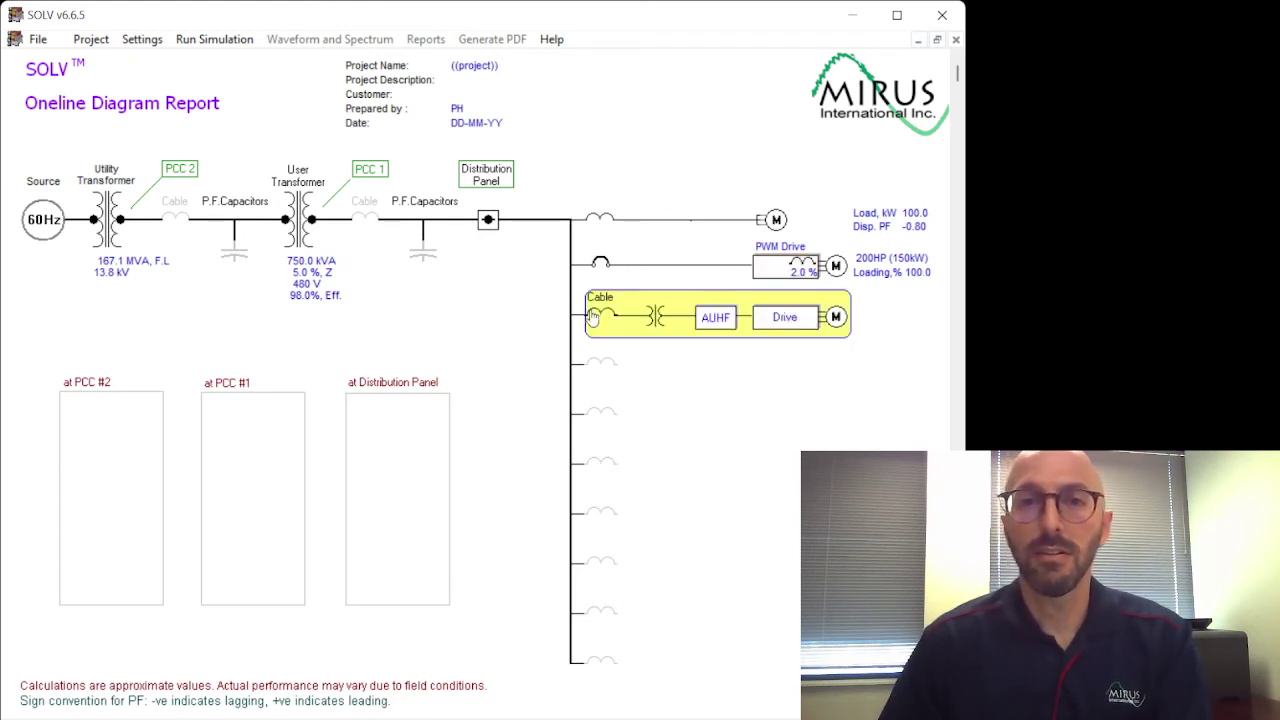
left_click(597, 314)
left_click(670, 74)
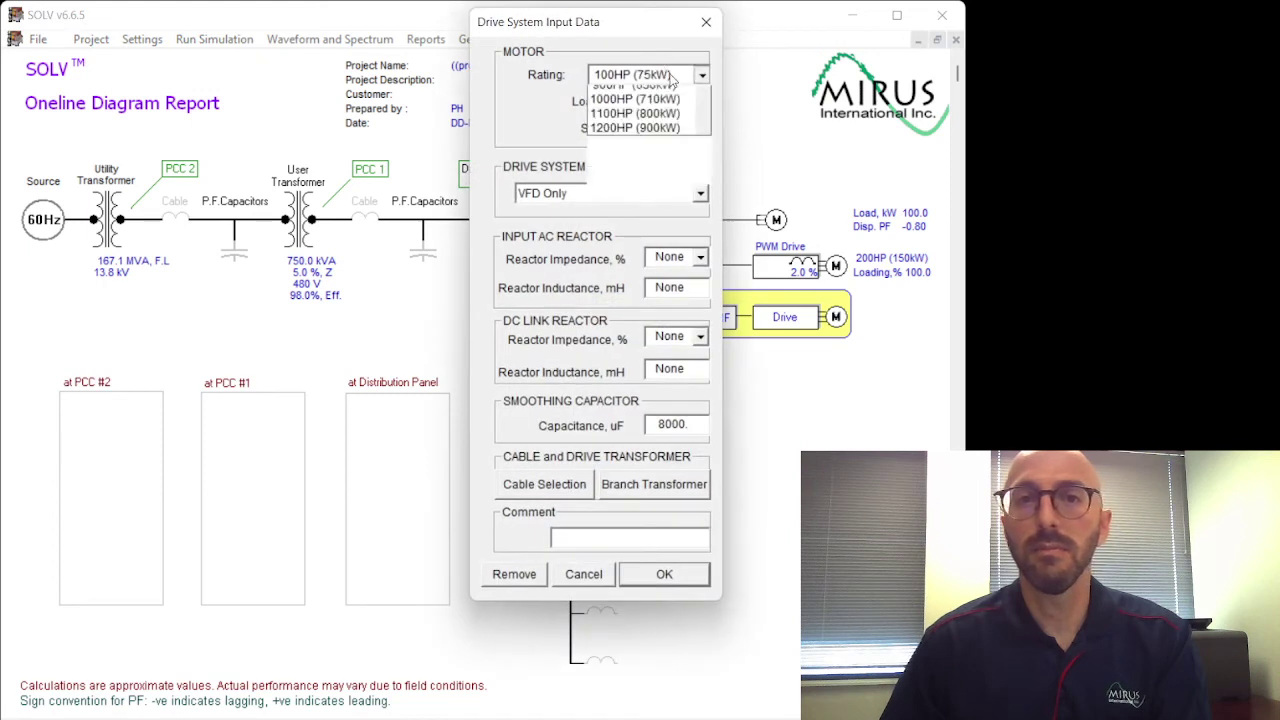
left_click(640, 150)
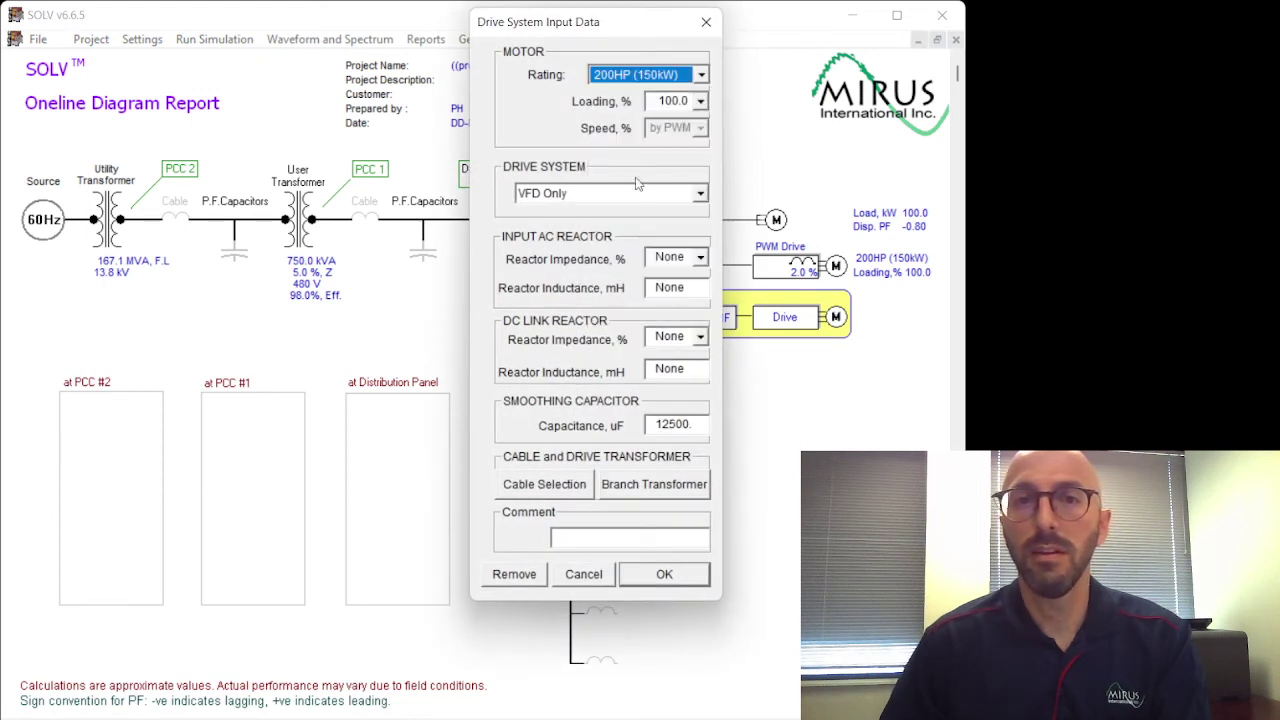
left_click(703, 340)
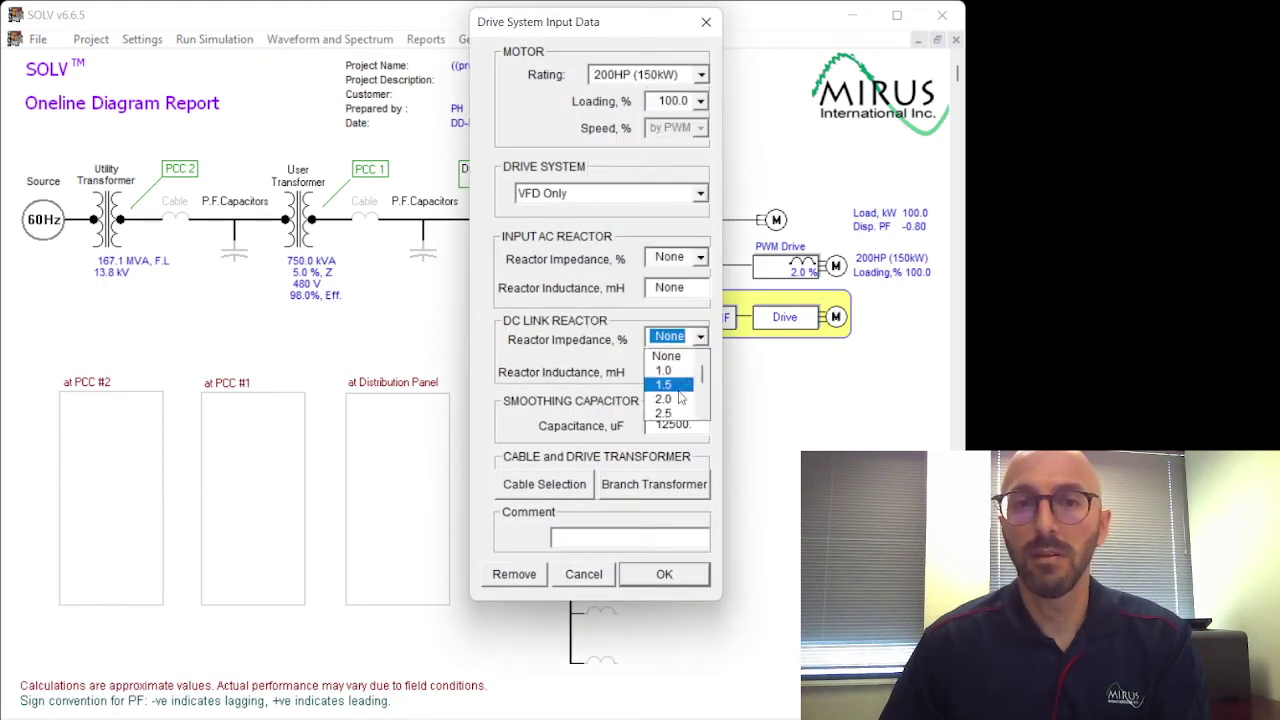
left_click(670, 388)
left_click(664, 574)
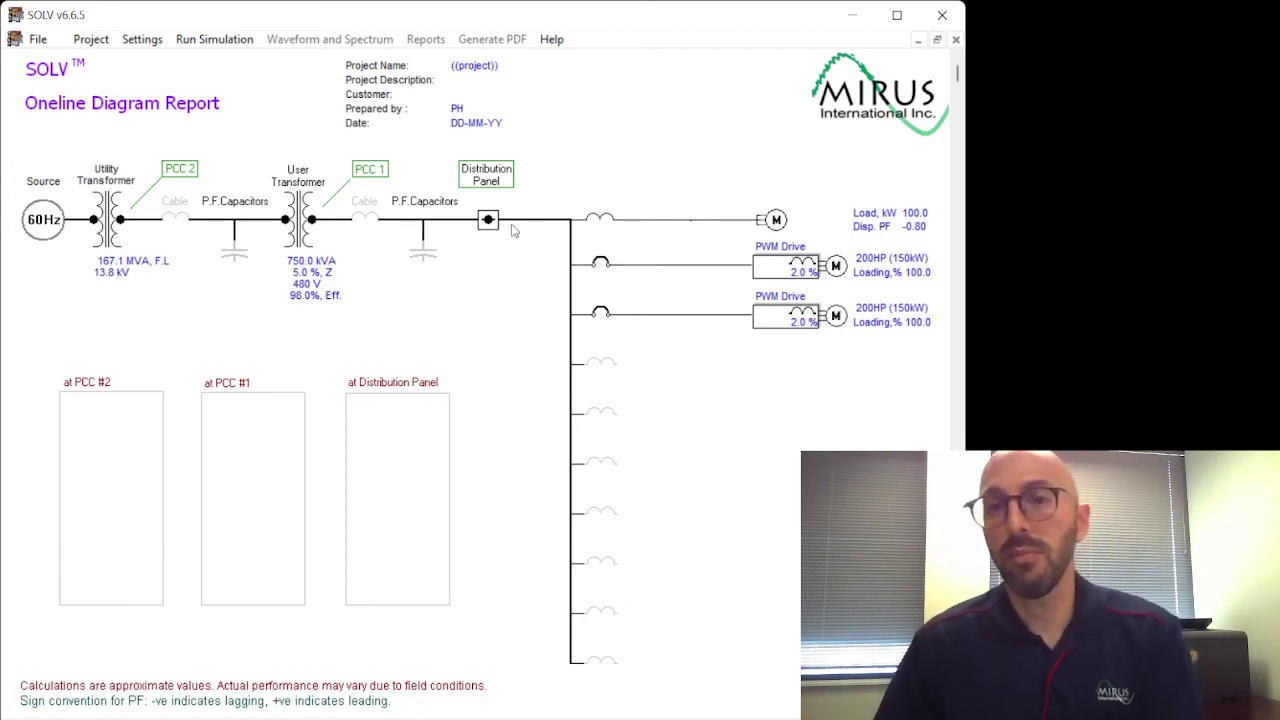
mouse_move(605, 555)
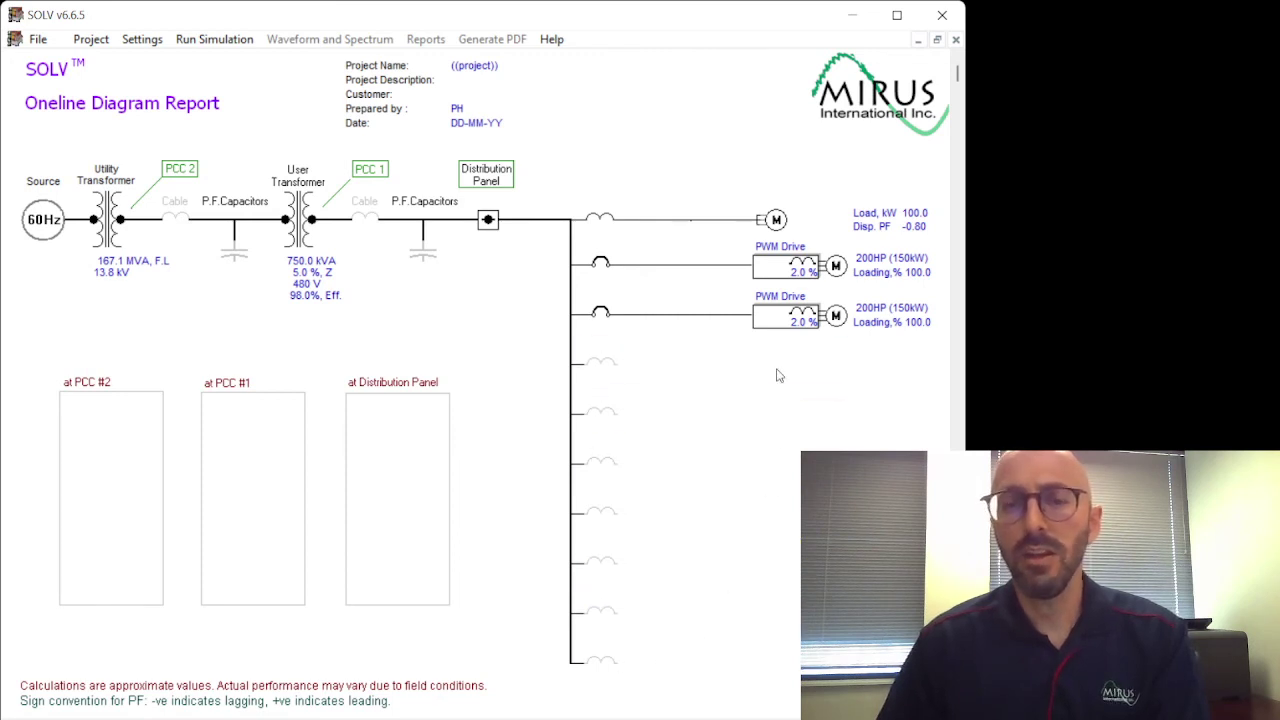
mouse_move(618, 652)
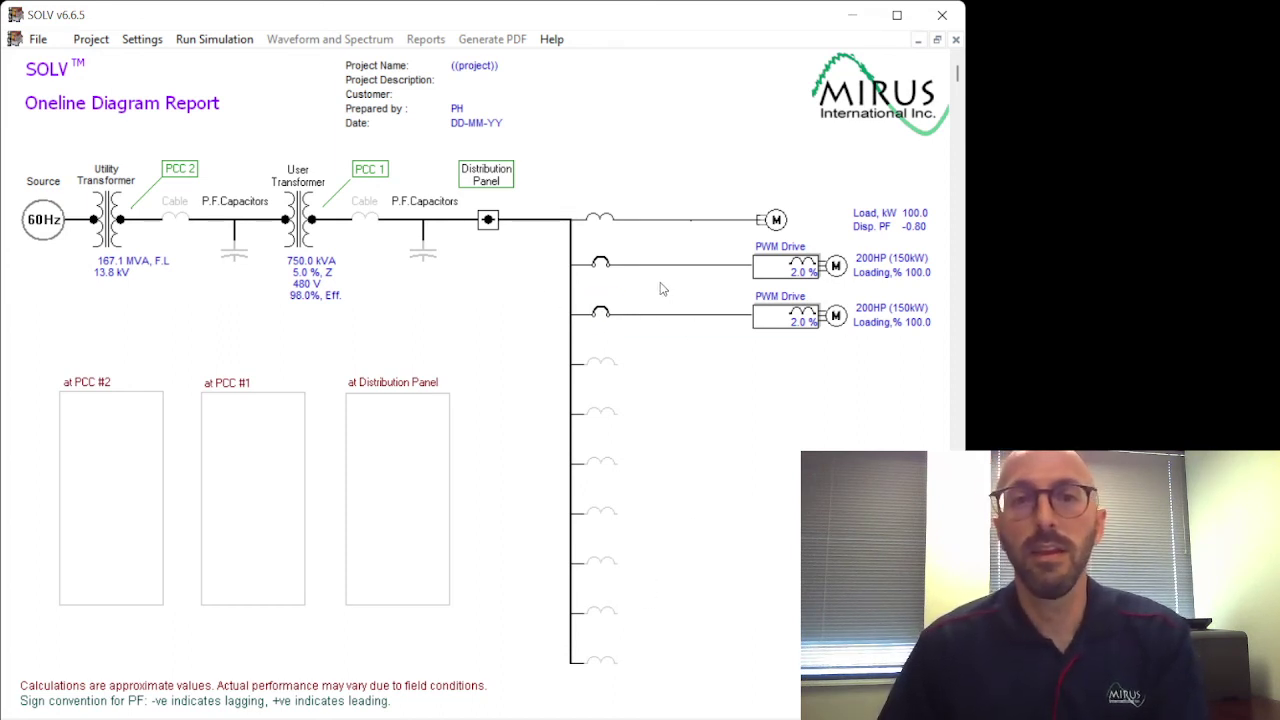
mouse_move(780, 272)
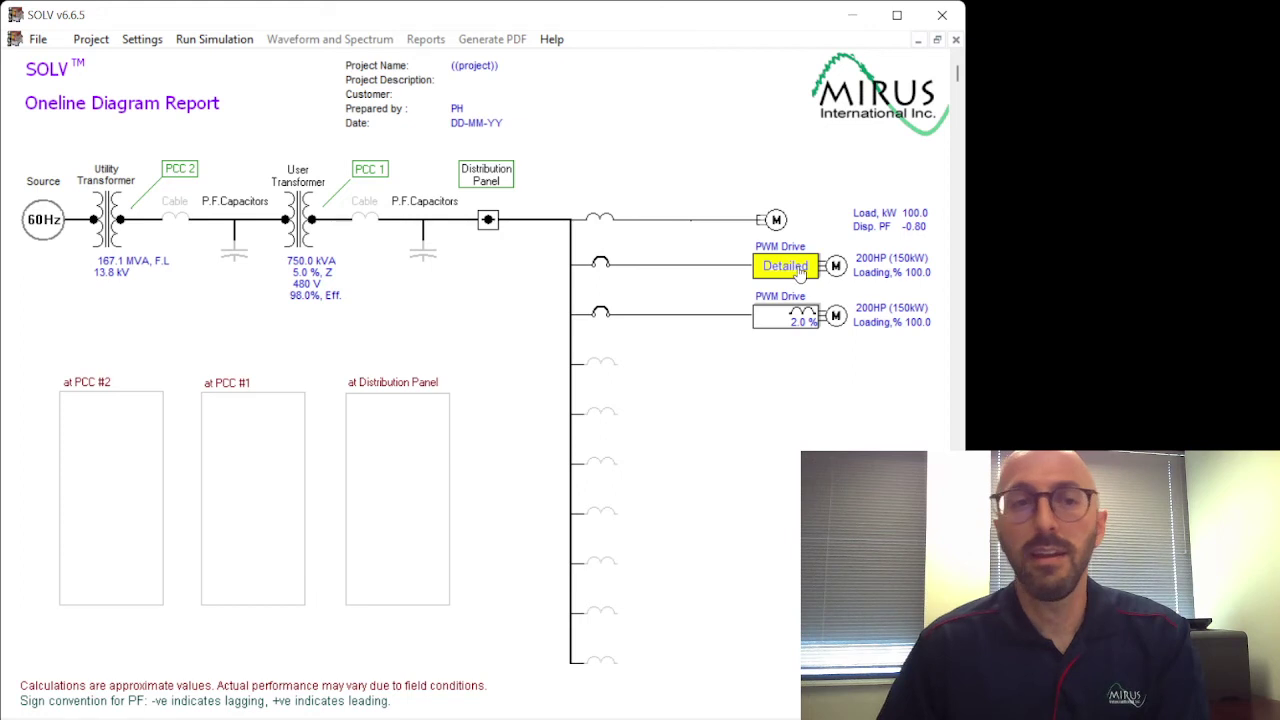
Step: Run the simulation, giving 5.4% VTHD and 24.6% ITHD at the Distribution Panel
left_click(229, 45)
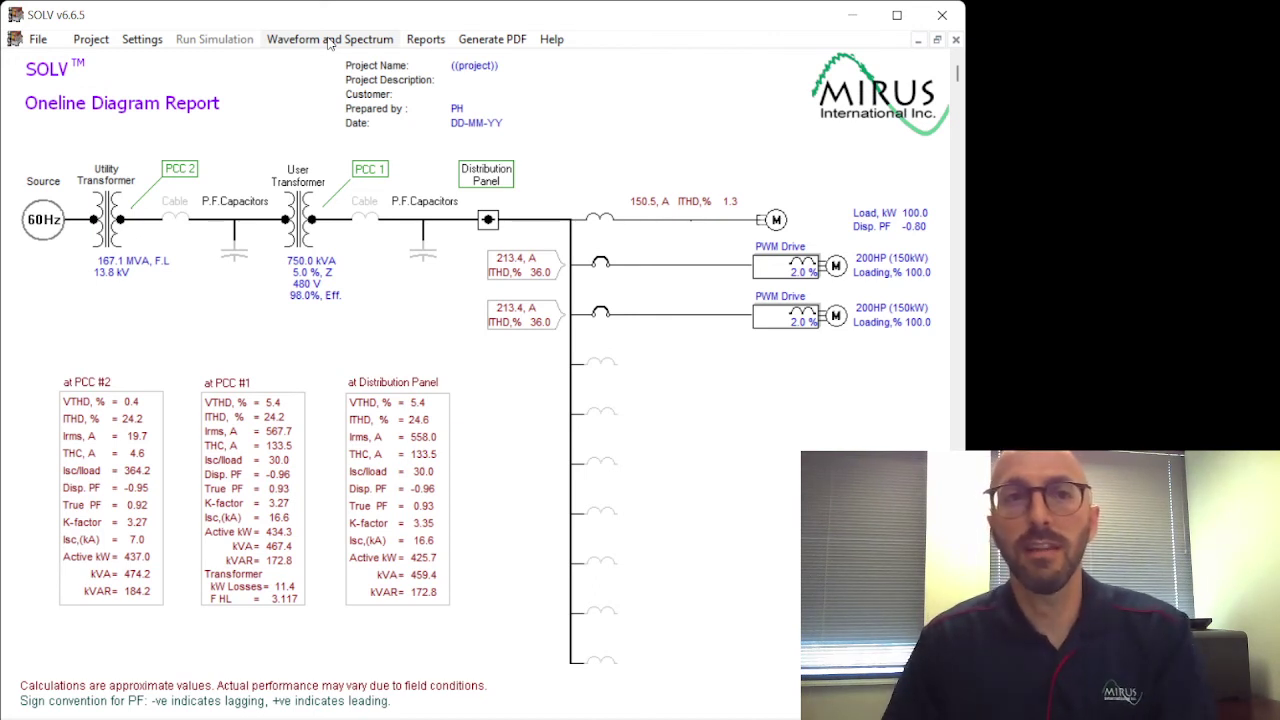
left_click(328, 40)
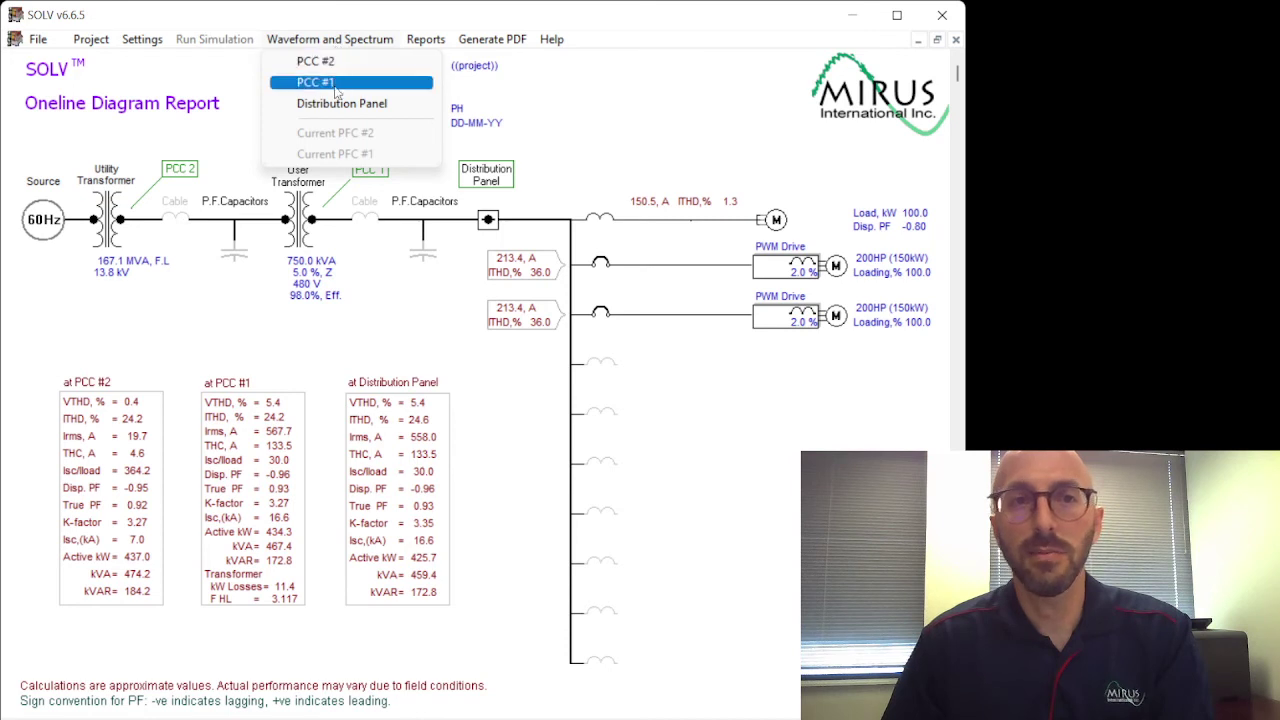
left_click(336, 84)
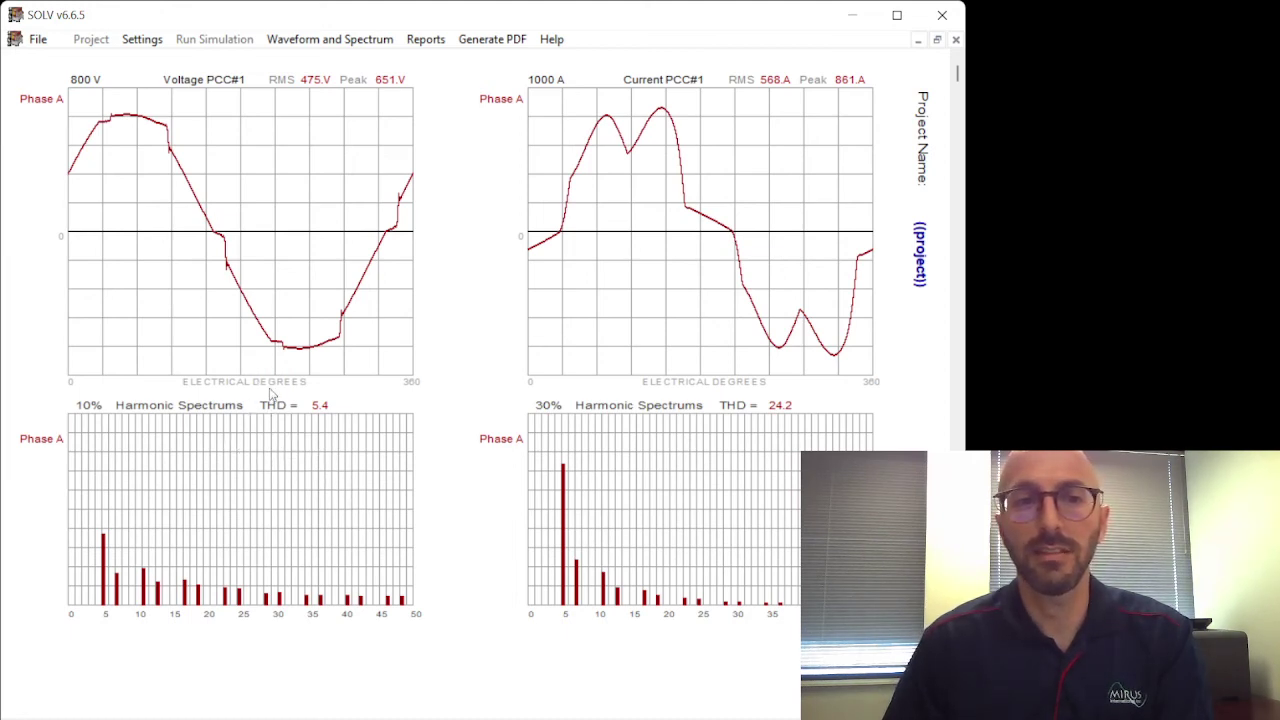
left_click(228, 469)
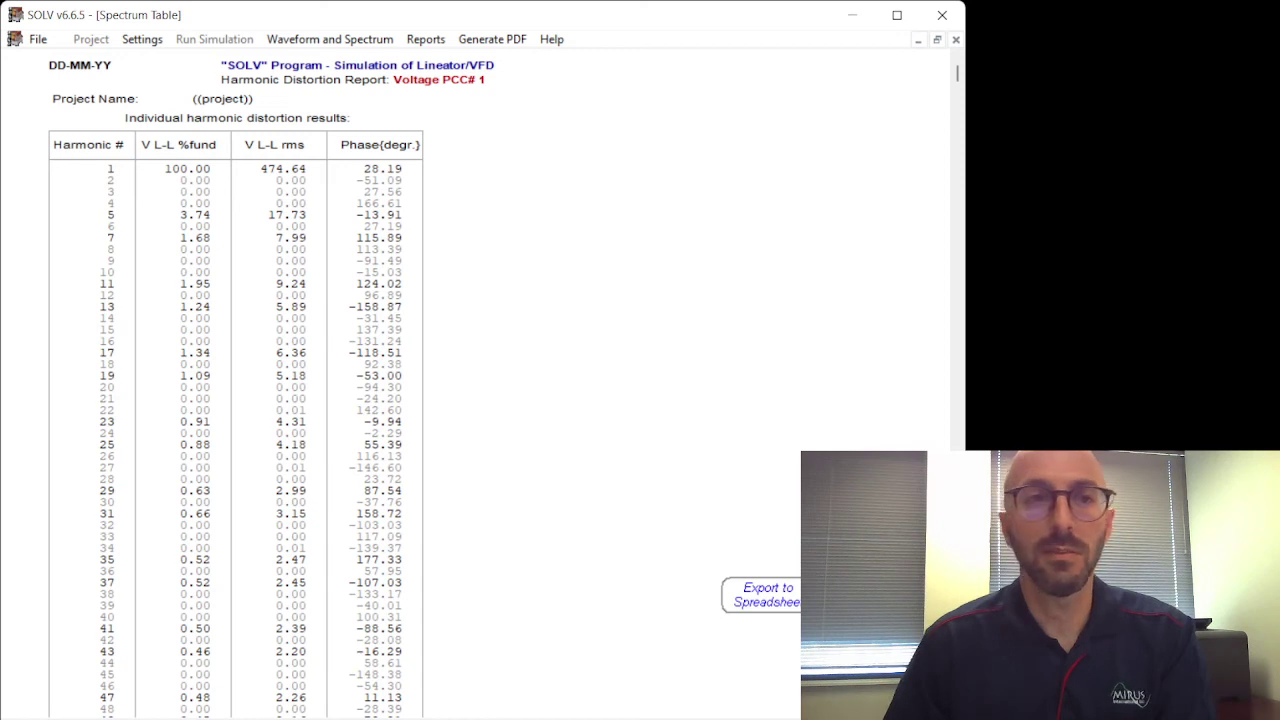
key("Escape")
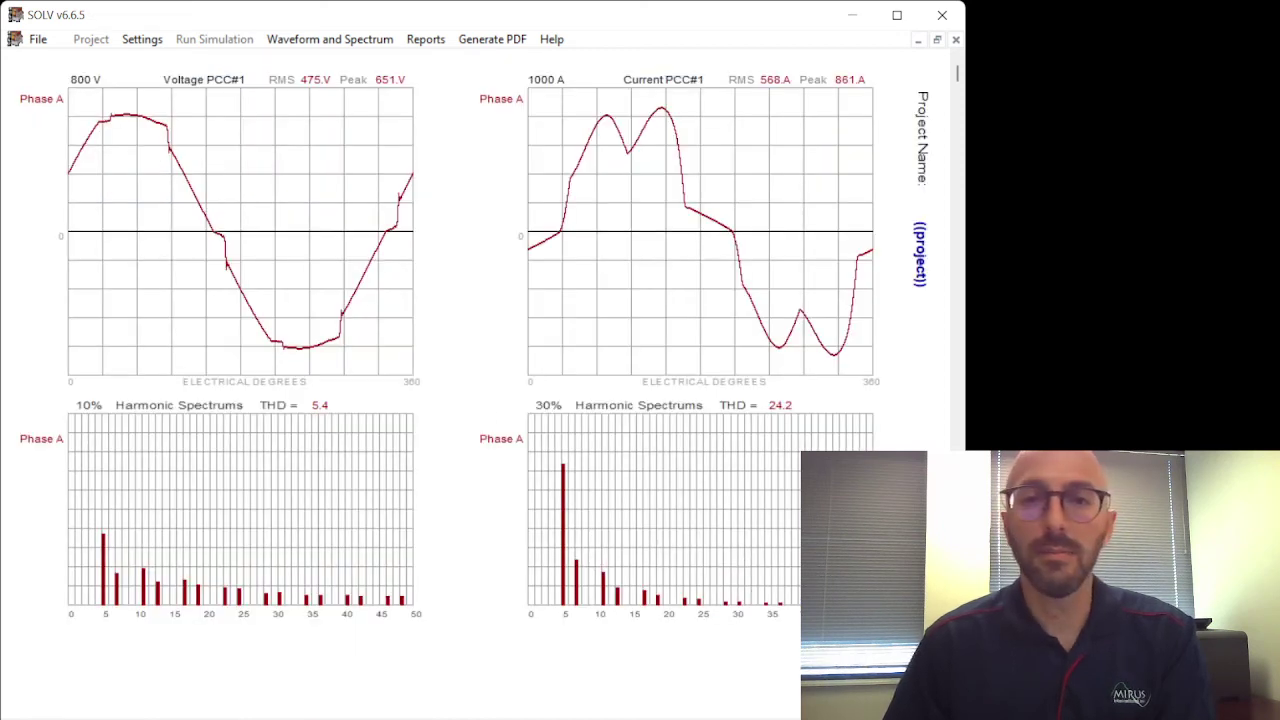
key("Escape")
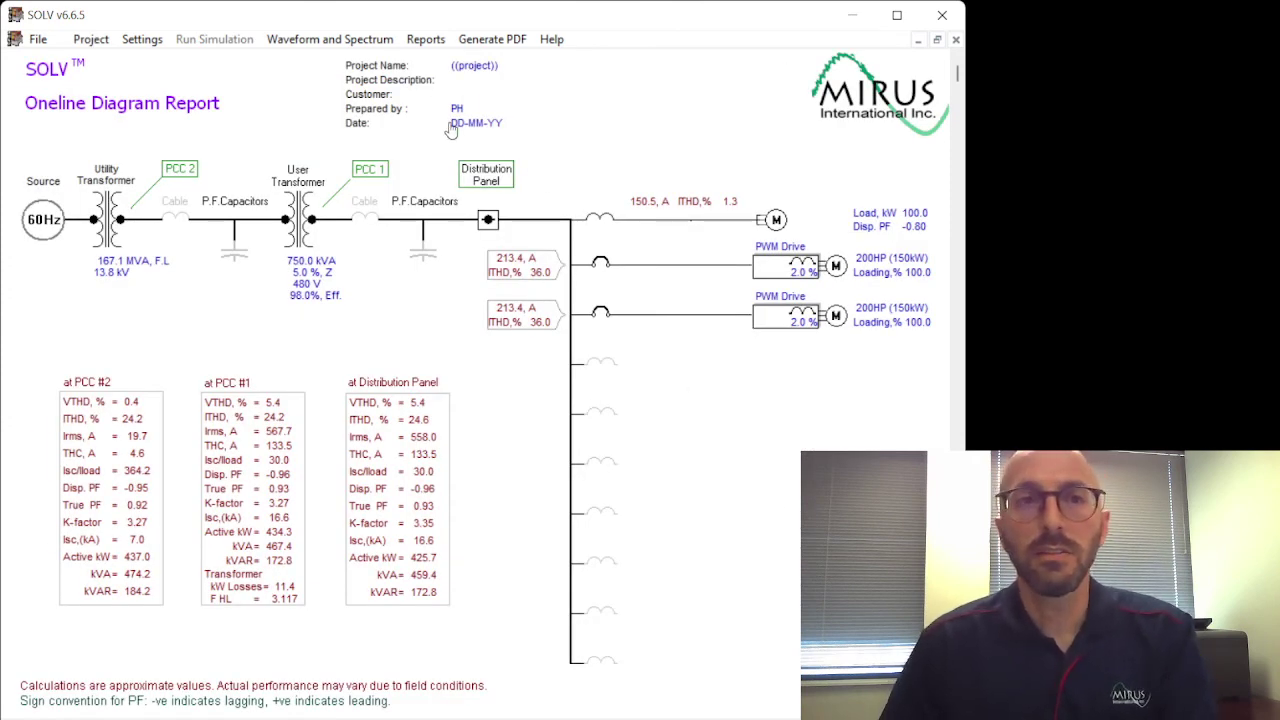
left_click(430, 40)
mouse_move(485, 45)
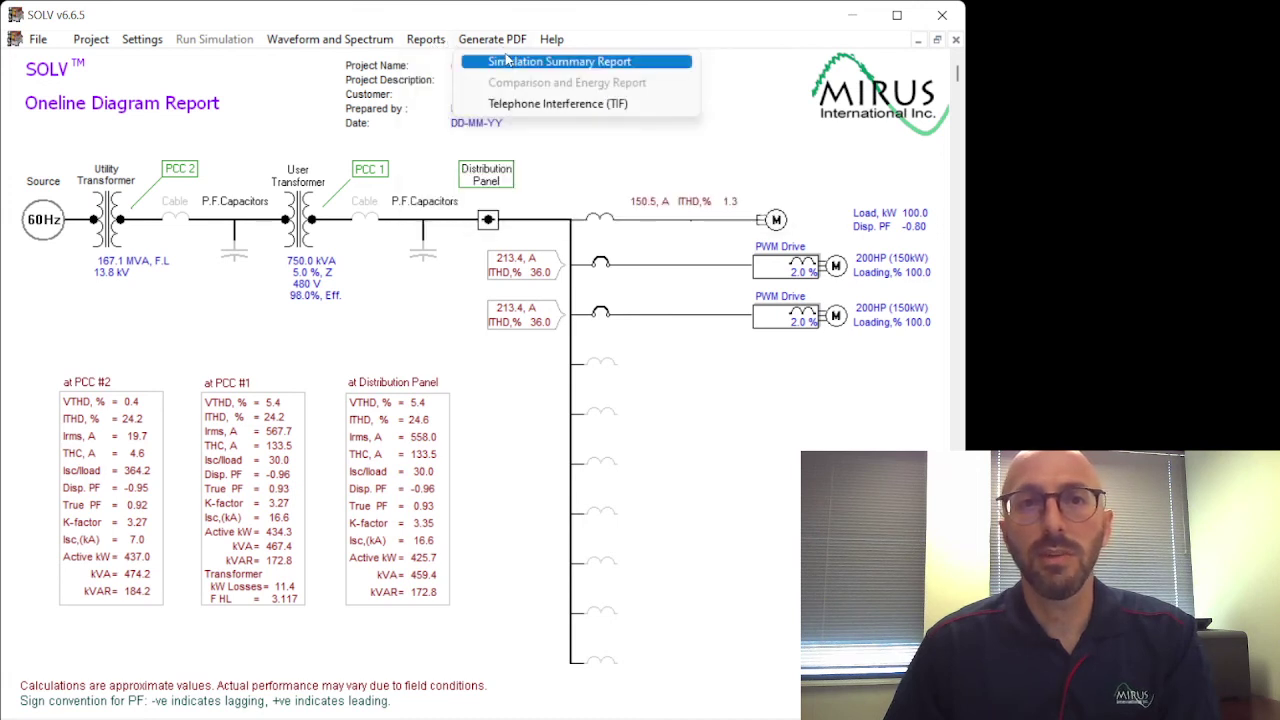
mouse_move(414, 38)
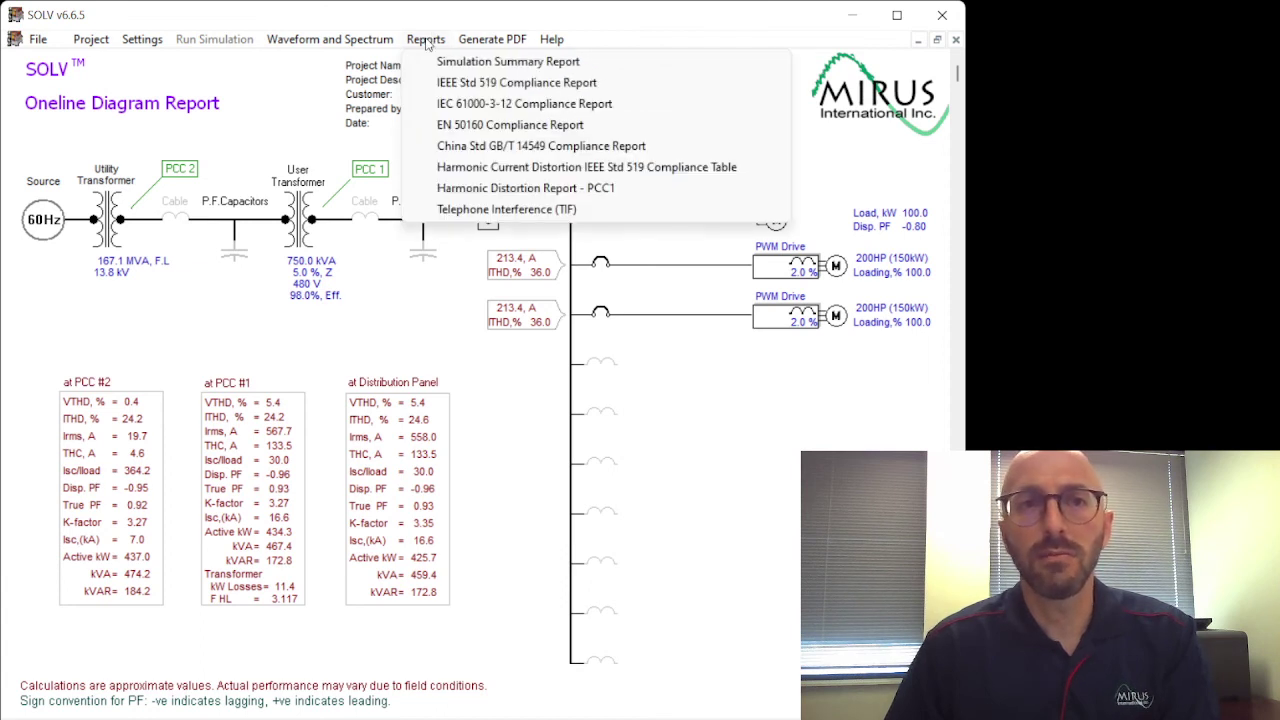
left_click(503, 89)
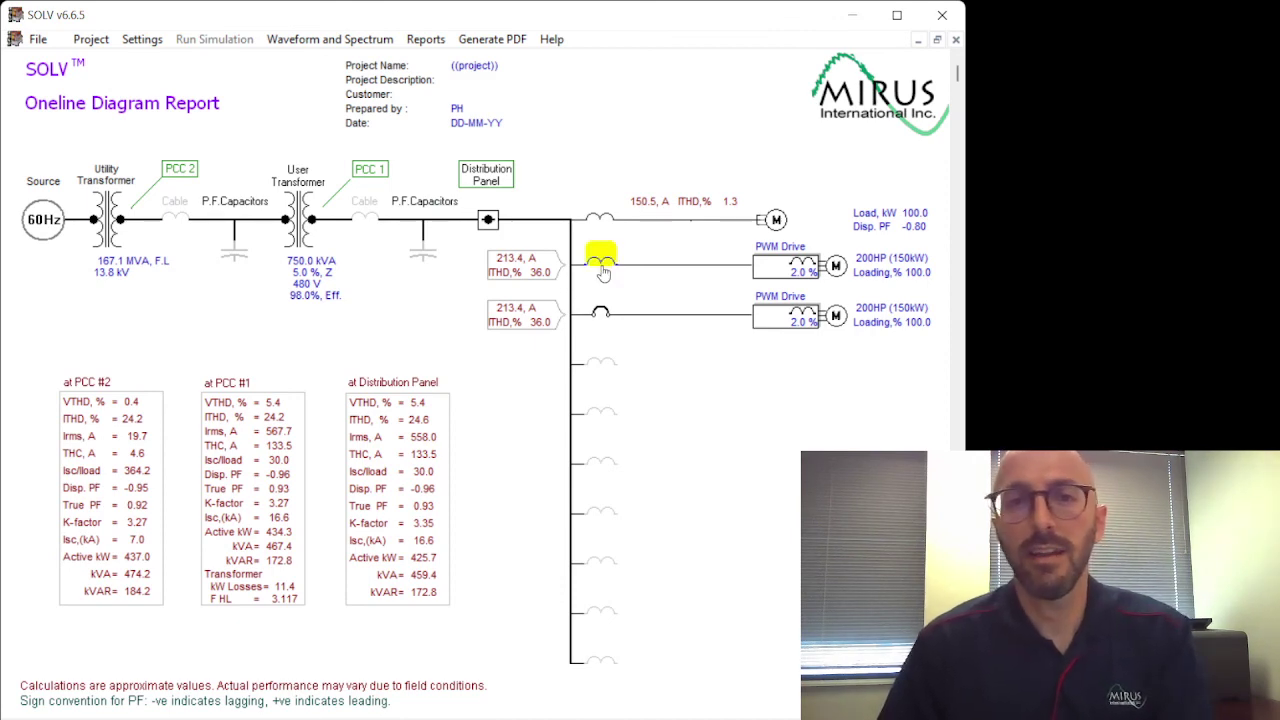
Step: Switch the first 200HP drive's system type to LINEATOR (AUHF)
double_click(602, 270)
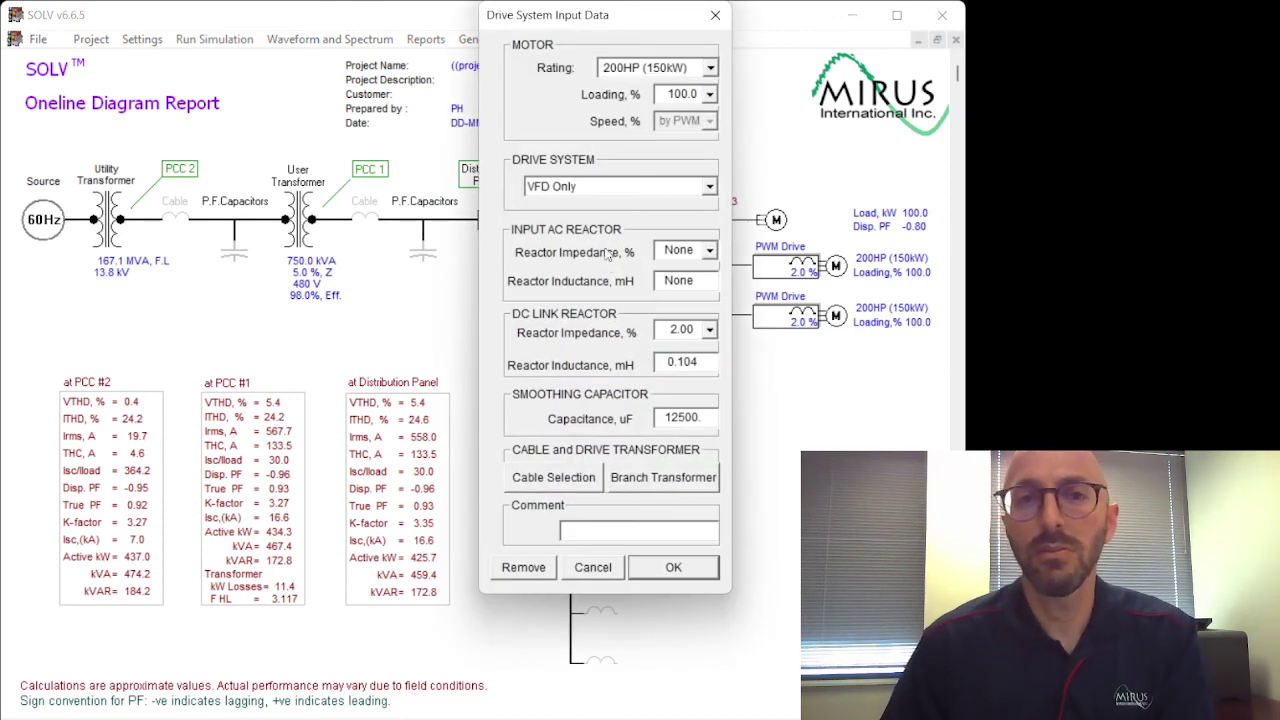
left_click(613, 192)
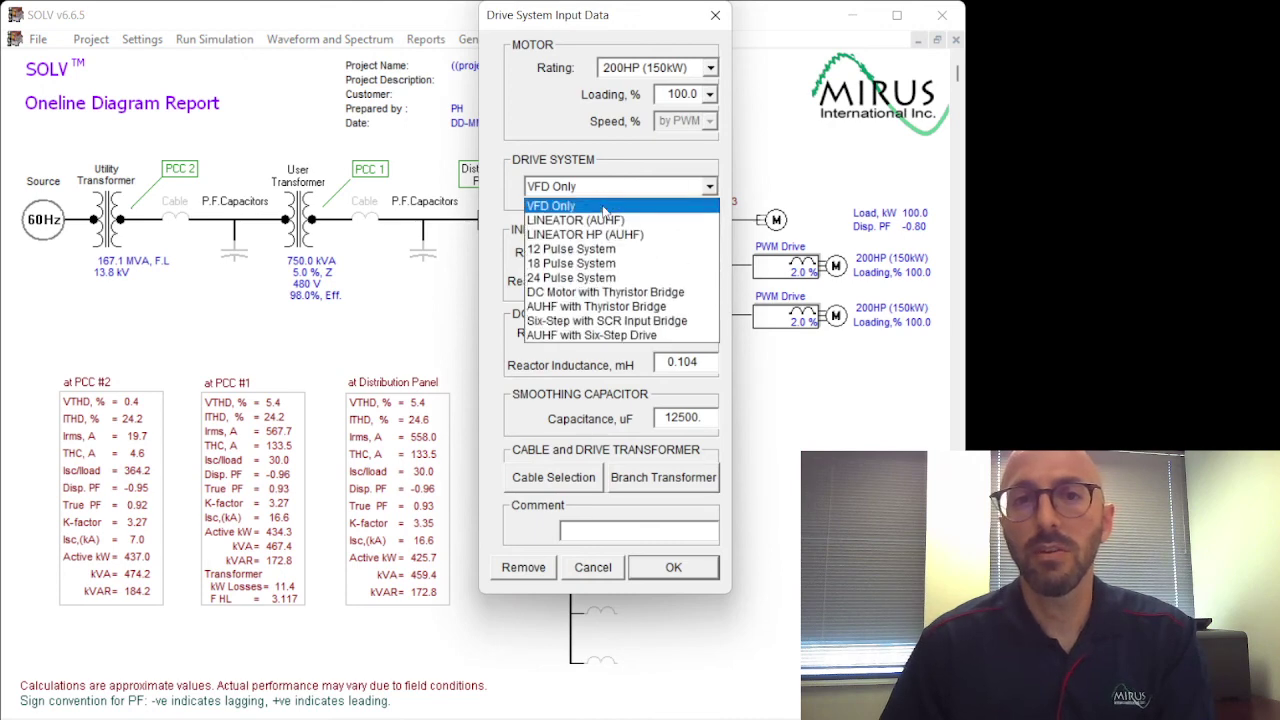
left_click(603, 226)
left_click(673, 567)
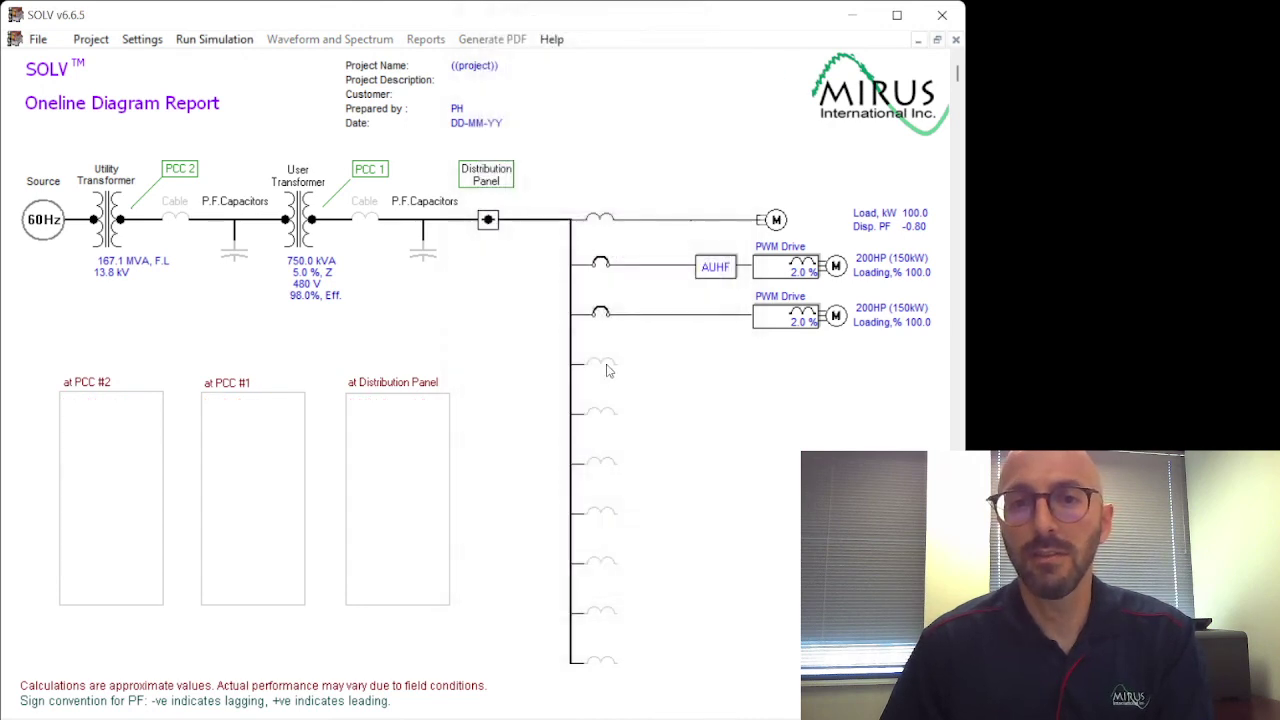
Step: Fit the second drive with LINEATOR (AUHF) and rerun the simulation, bringing branch ITHD to 4.6%
double_click(601, 296)
left_click(616, 198)
left_click(616, 229)
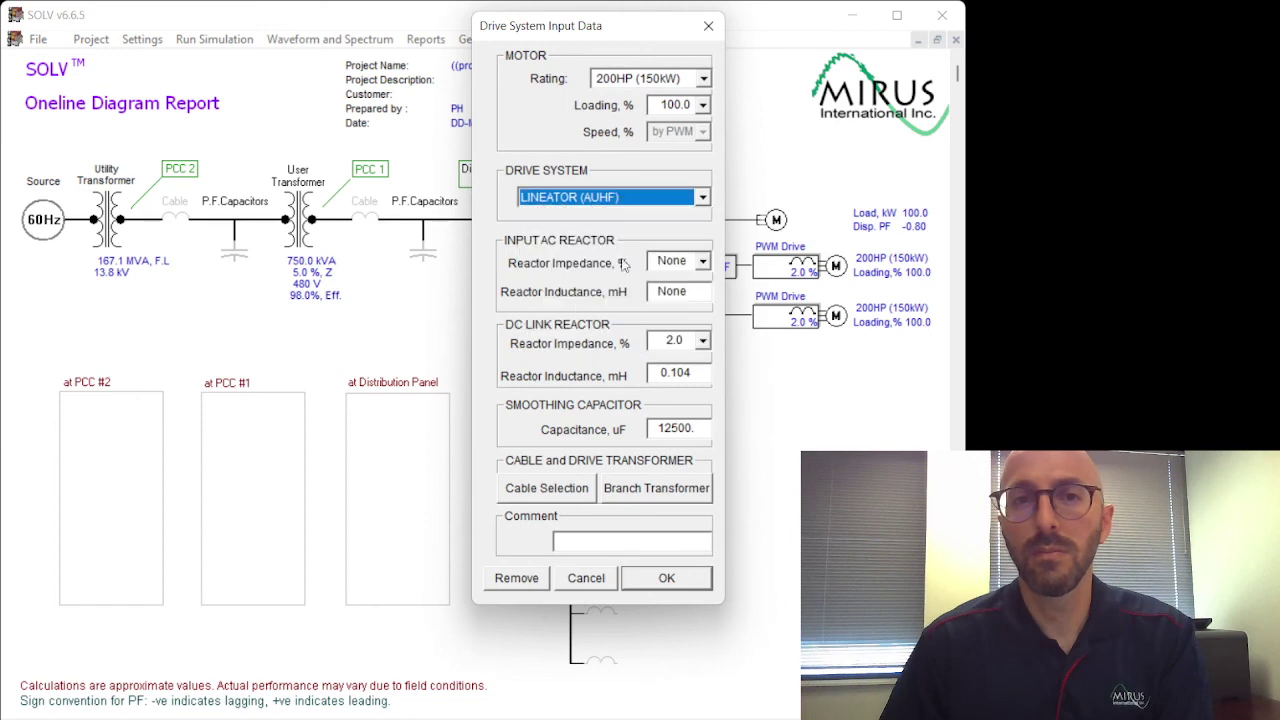
left_click(689, 585)
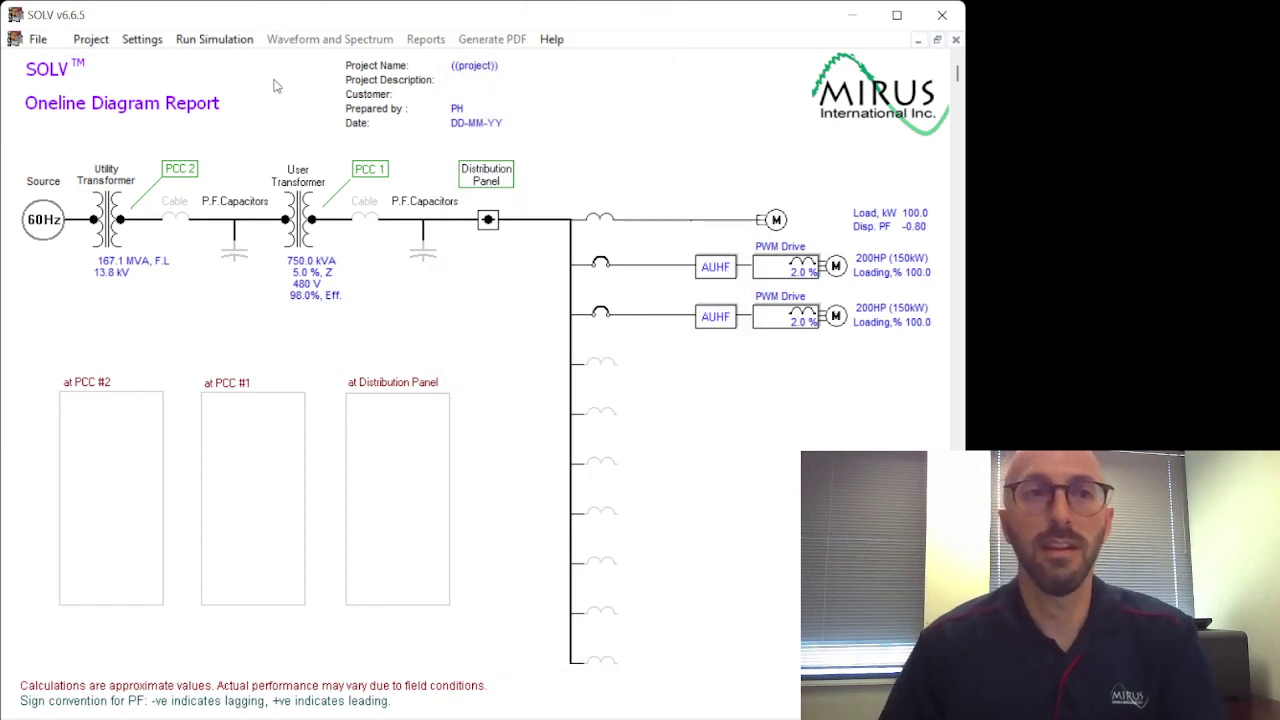
left_click(222, 42)
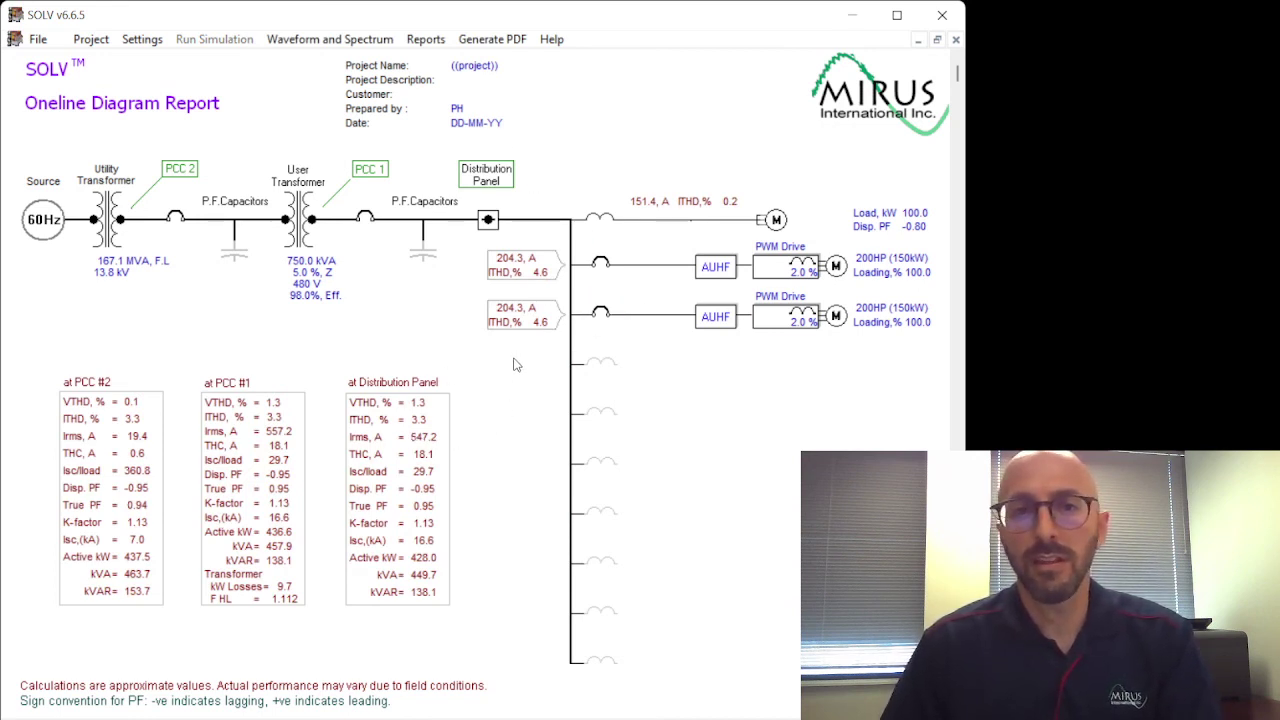
Step: View the waveforms and spectrum at PCC #1, then return to the one-line diagram
left_click(309, 40)
left_click(336, 81)
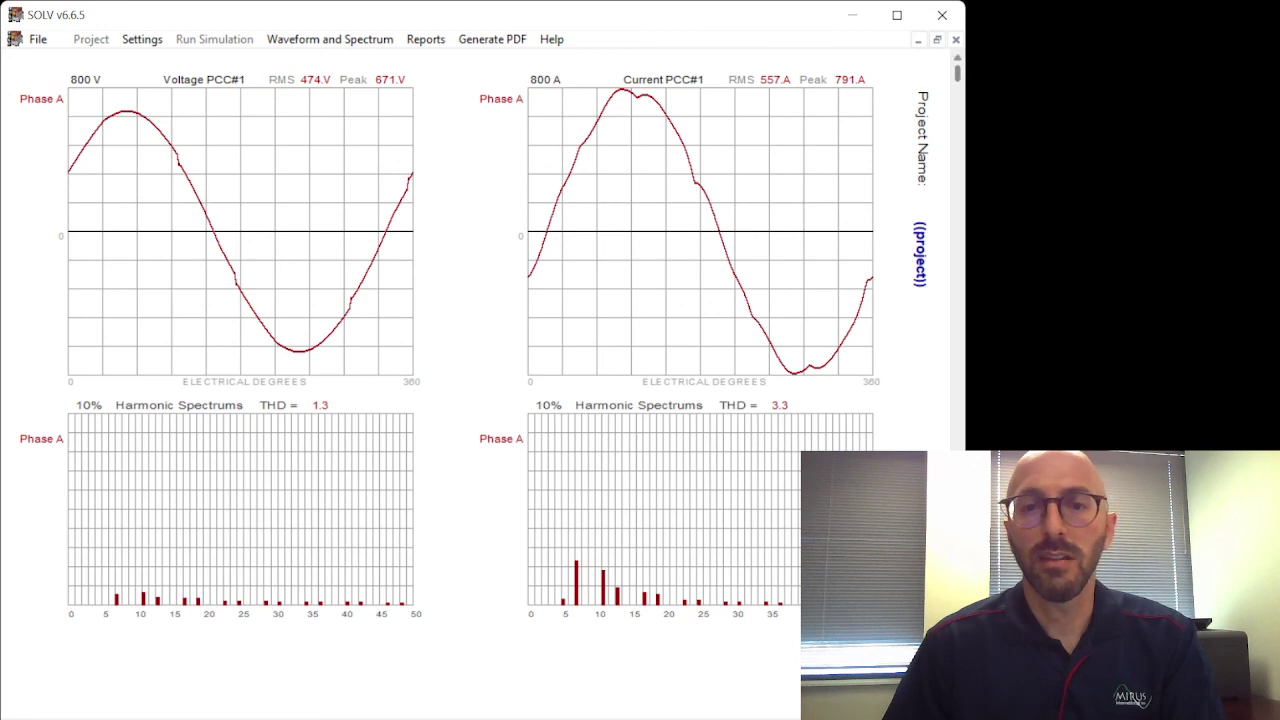
left_click(510, 146)
Step: Review the IEEE Std 519 compliance report, then bring up the reports list for Generate PDF
left_click(426, 39)
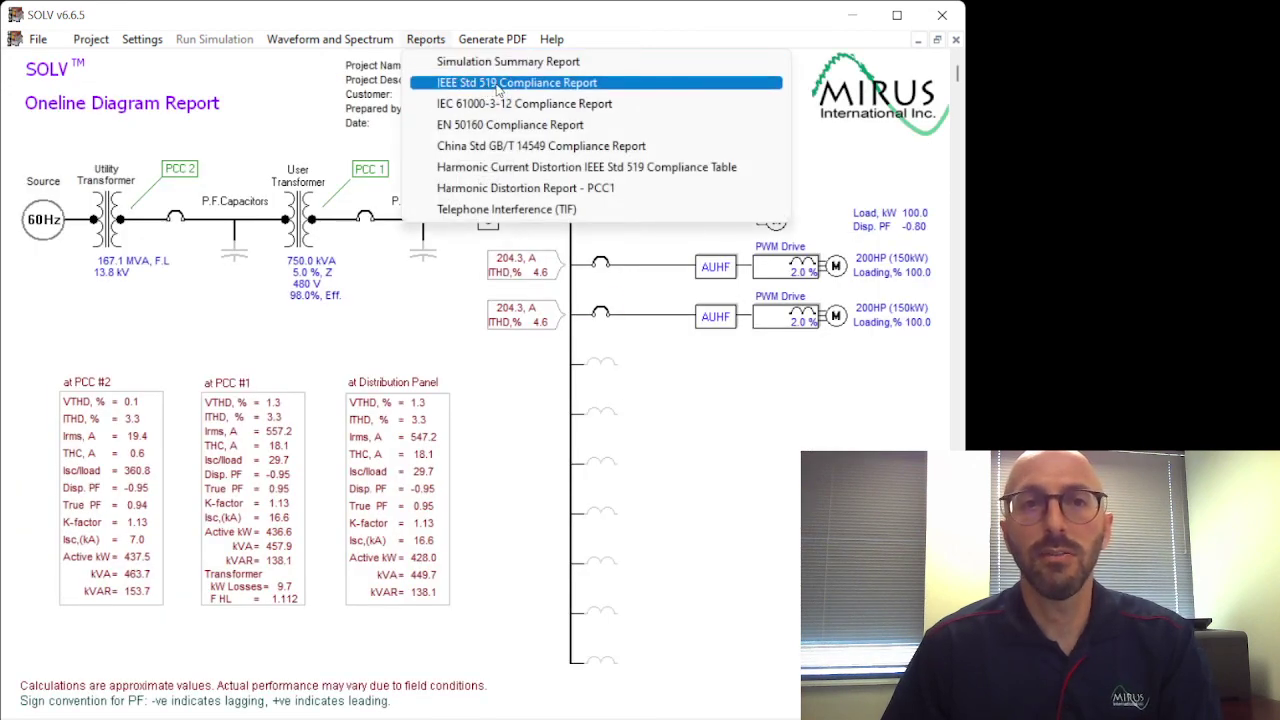
left_click(530, 85)
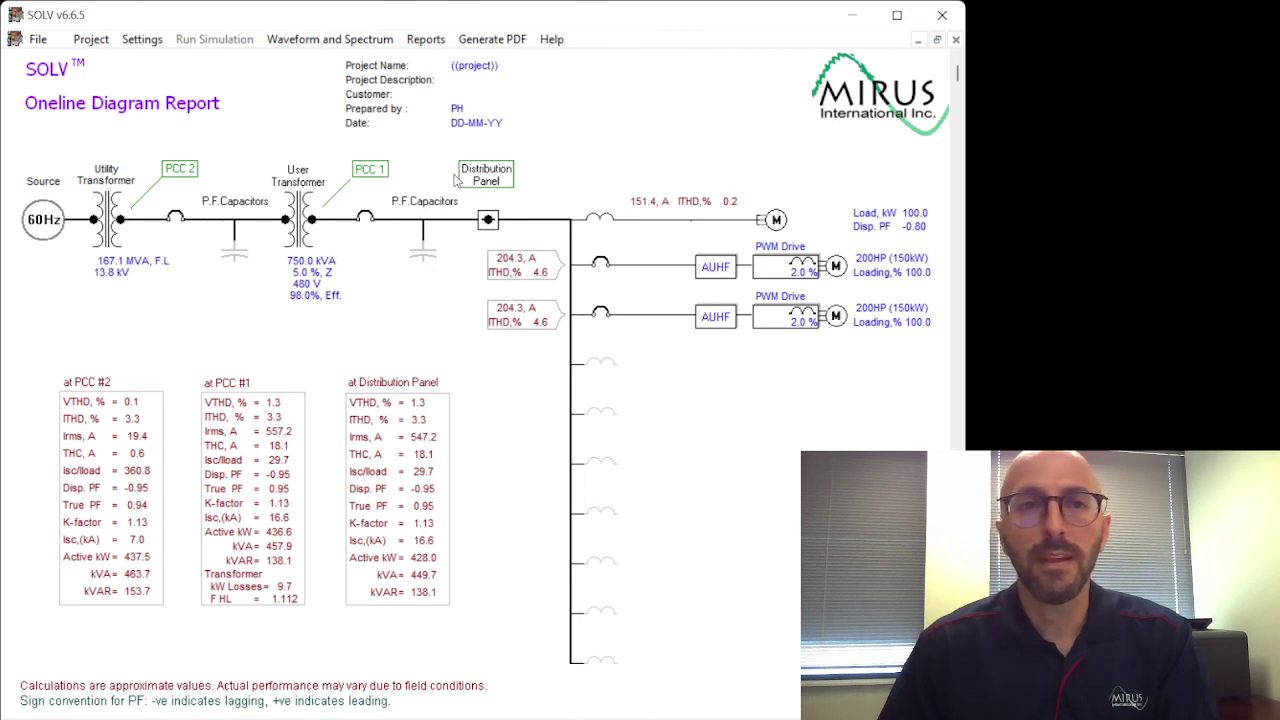
left_click(430, 41)
mouse_move(465, 39)
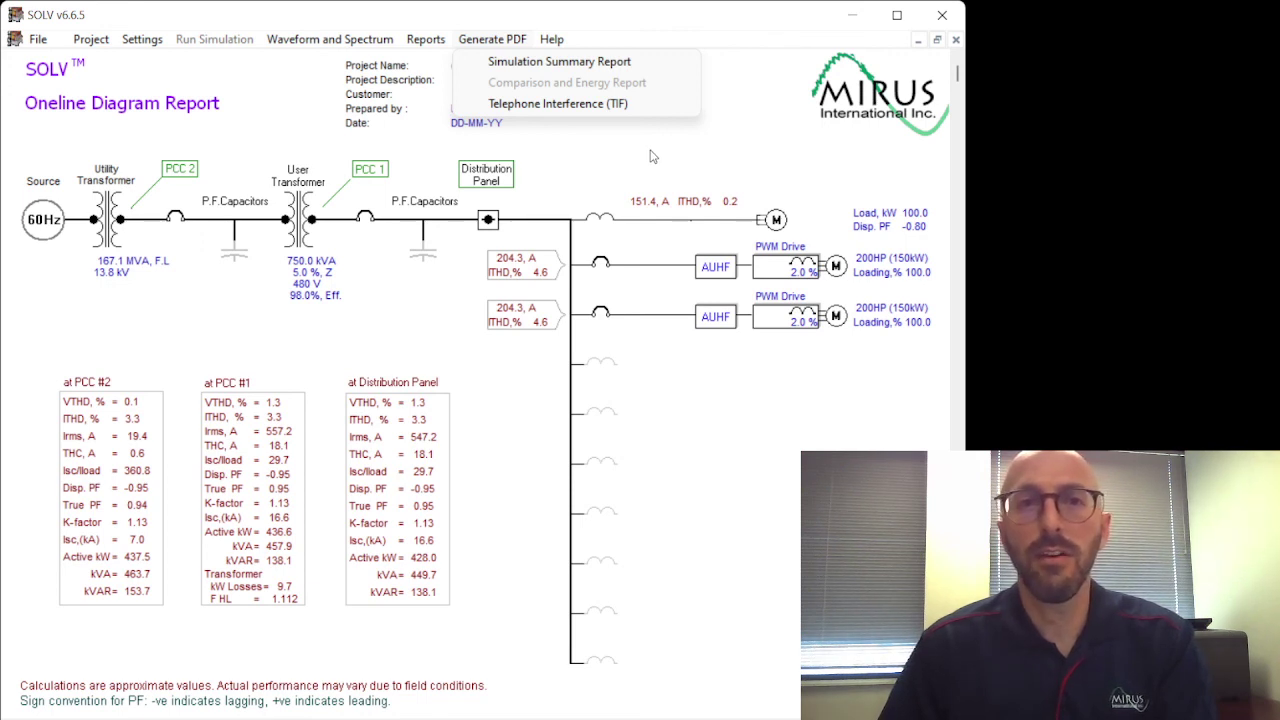
Step: Generate the 8-page Simulation_Summary_Report_A.pdf, review it, then minimize Acrobat back to the diagram
left_click(509, 63)
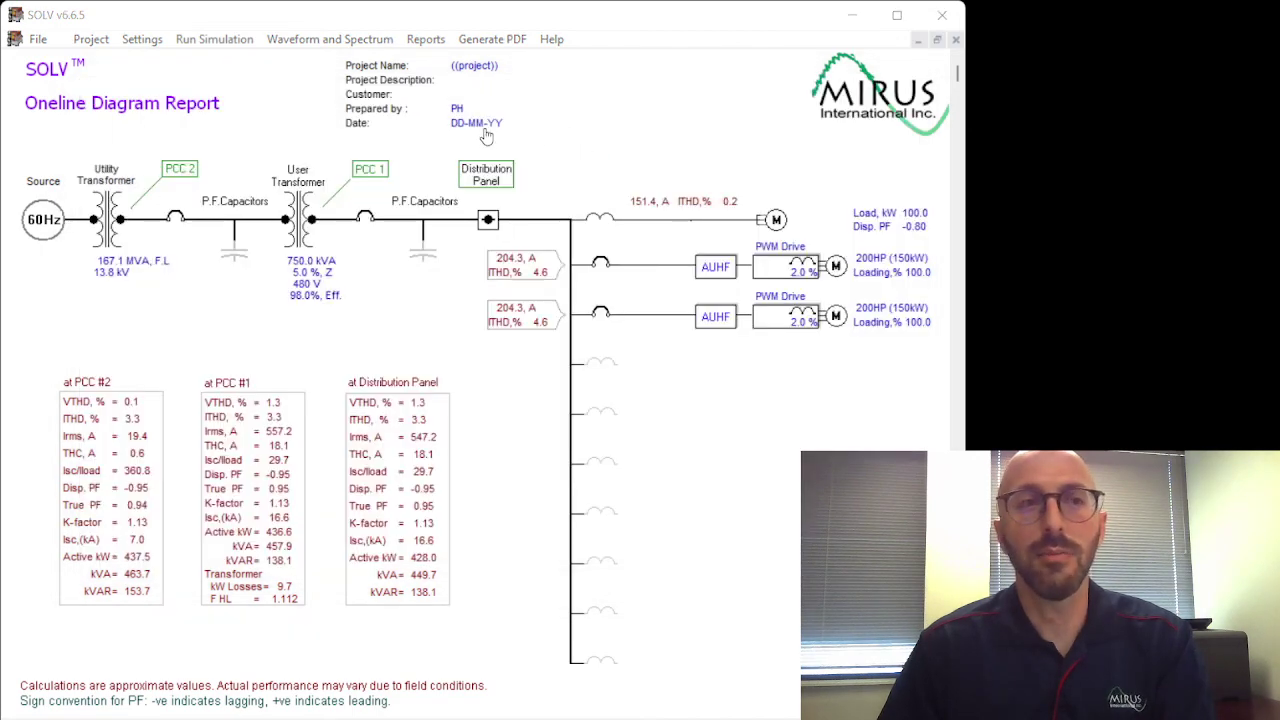
left_click_drag(271, 73, 803, 6)
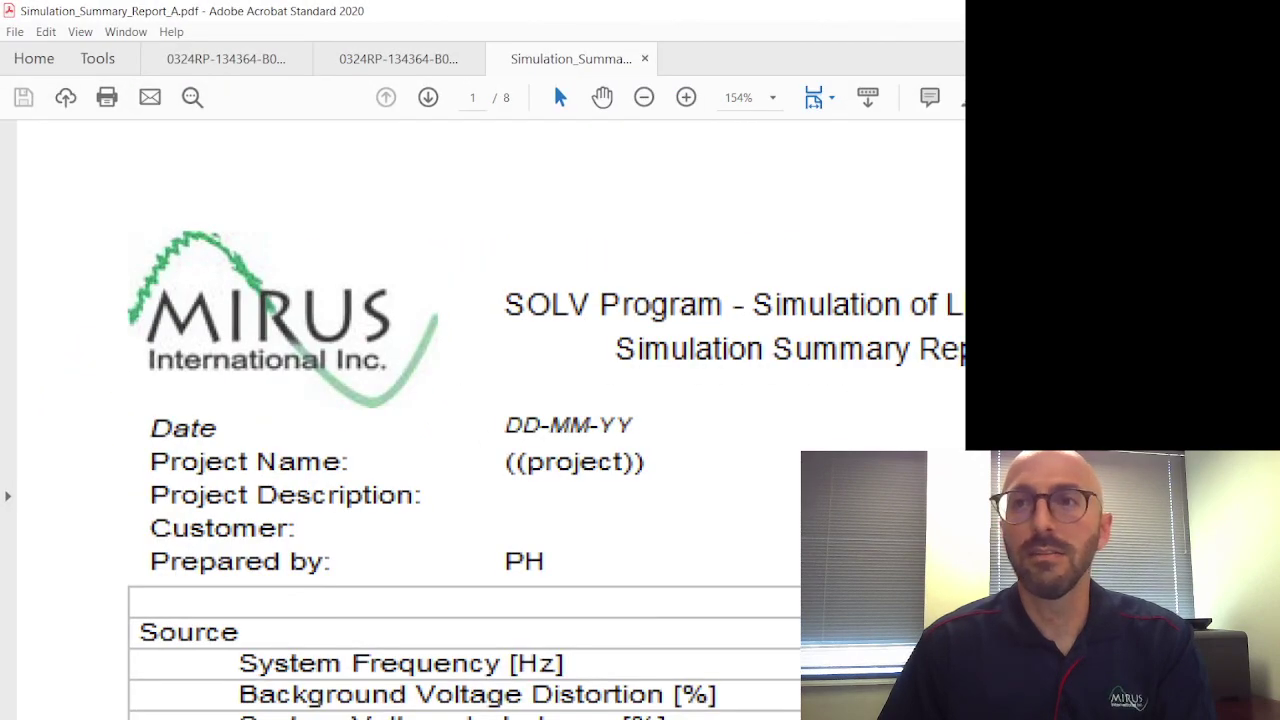
key("super+Down")
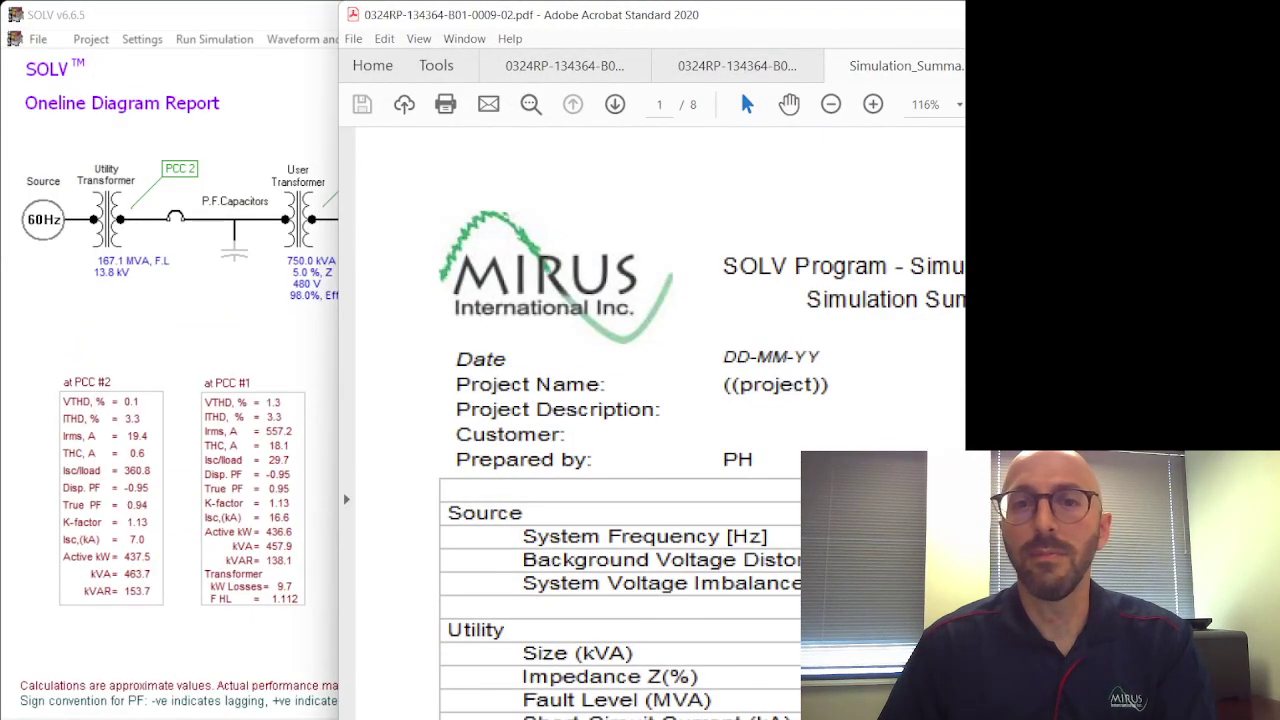
key("super+Down")
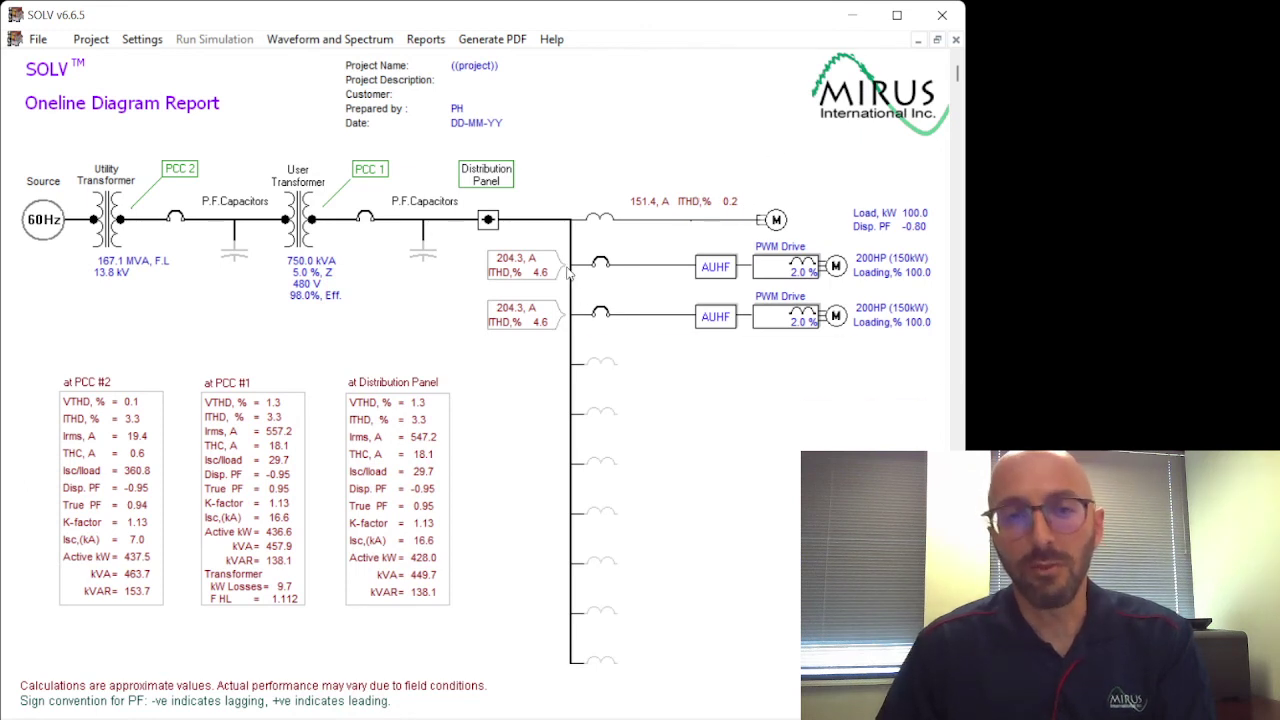